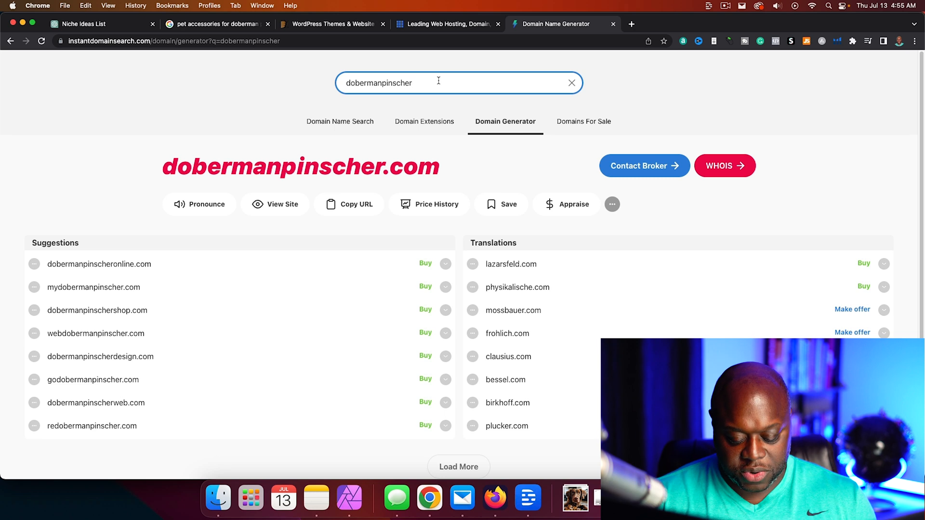
Check the domain names dobermanpinscherplanet and bestdobermanpinscher in the domain generator
{"action": "type", "text": "planet"}
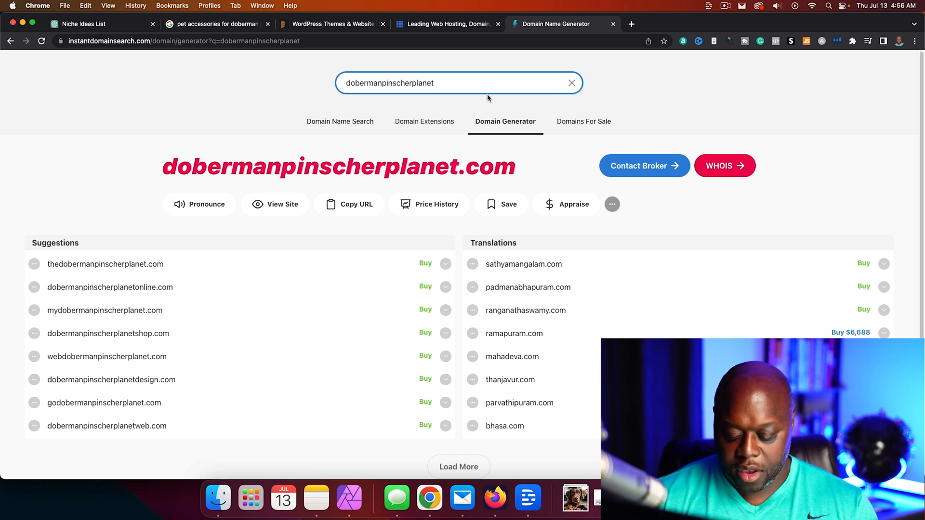
{"action": "key", "text": "BackSpace"}
{"action": "key", "text": "BackSpace"}
{"action": "key", "text": "BackSpace"}
{"action": "key", "text": "BackSpace"}
{"action": "key", "text": "BackSpace"}
{"action": "key", "text": "BackSpace"}
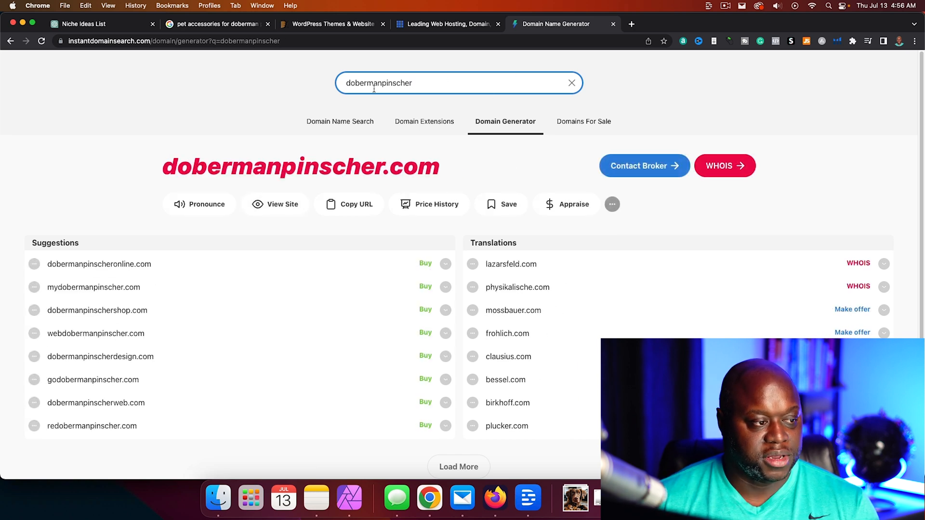
{"action": "type", "text": "best"}
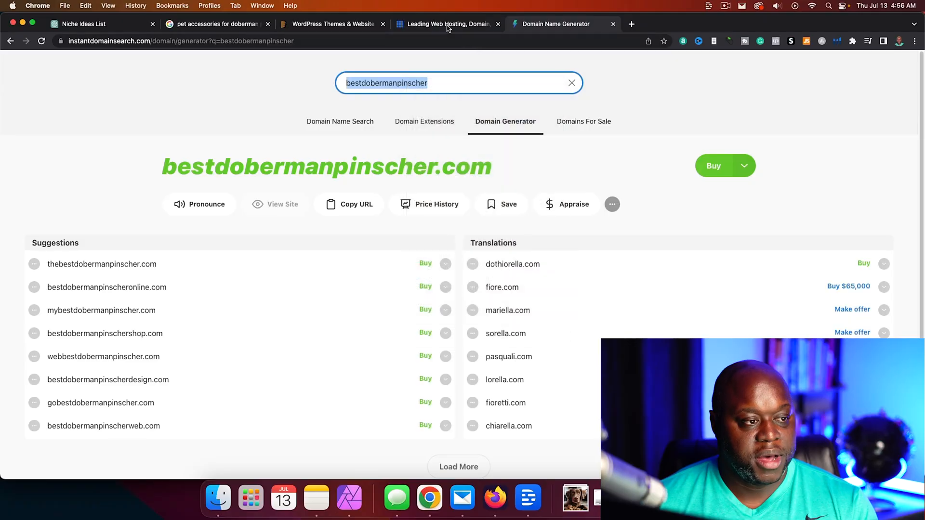
Switch to the Bluehost site, open its WordPress hosting plans, and select the Basic plan for 12 months
{"action": "left_click", "coordinate": [447, 28]}
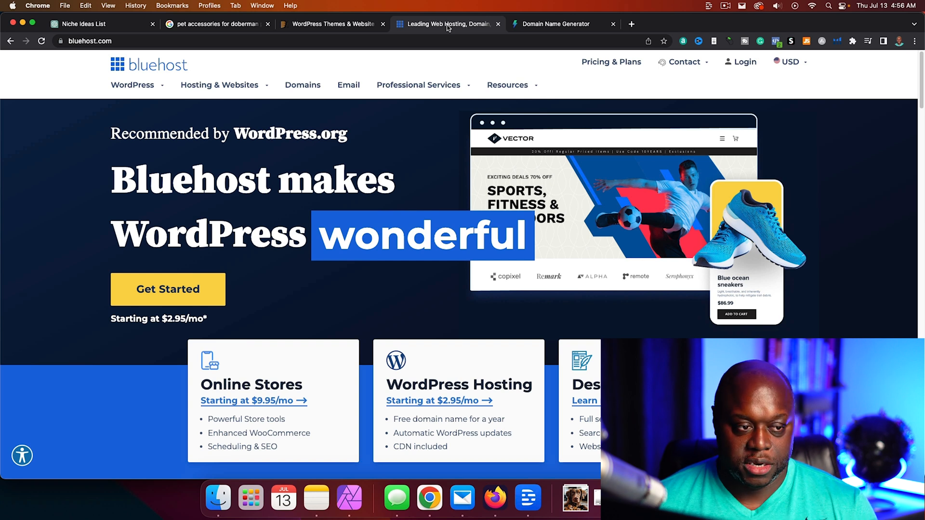
{"action": "mouse_move", "coordinate": [511, 86]}
{"action": "scroll", "coordinate": [448, 400], "scroll_direction": "down", "scroll_amount": 3}
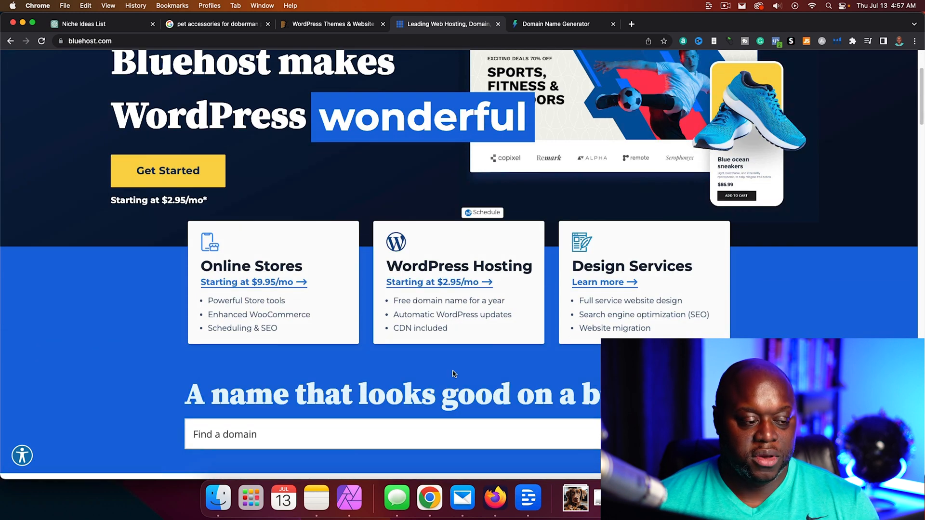
{"action": "left_click", "coordinate": [462, 315]}
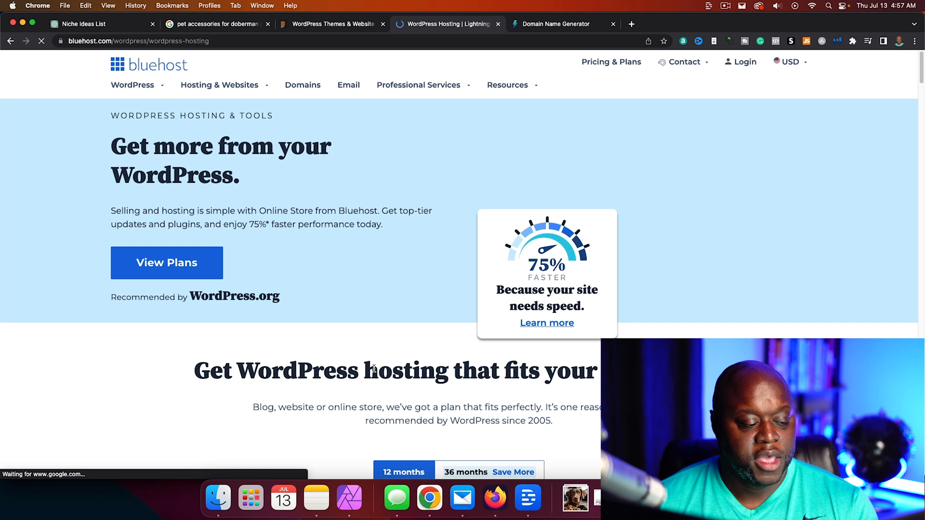
{"action": "scroll", "coordinate": [374, 371], "scroll_direction": "down", "scroll_amount": 2}
{"action": "left_click", "coordinate": [174, 233]}
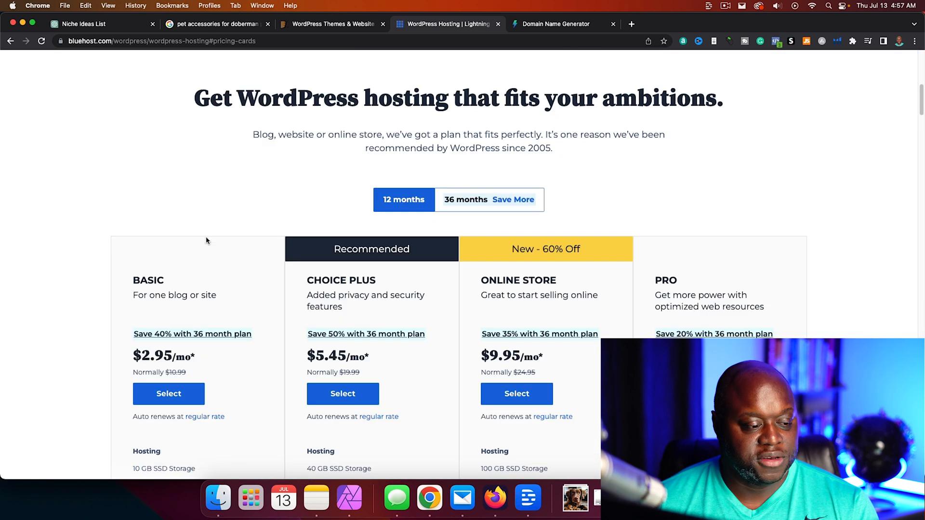
{"action": "scroll", "coordinate": [45, 343], "scroll_direction": "down", "scroll_amount": 2}
{"action": "scroll", "coordinate": [44, 343], "scroll_direction": "down", "scroll_amount": 2}
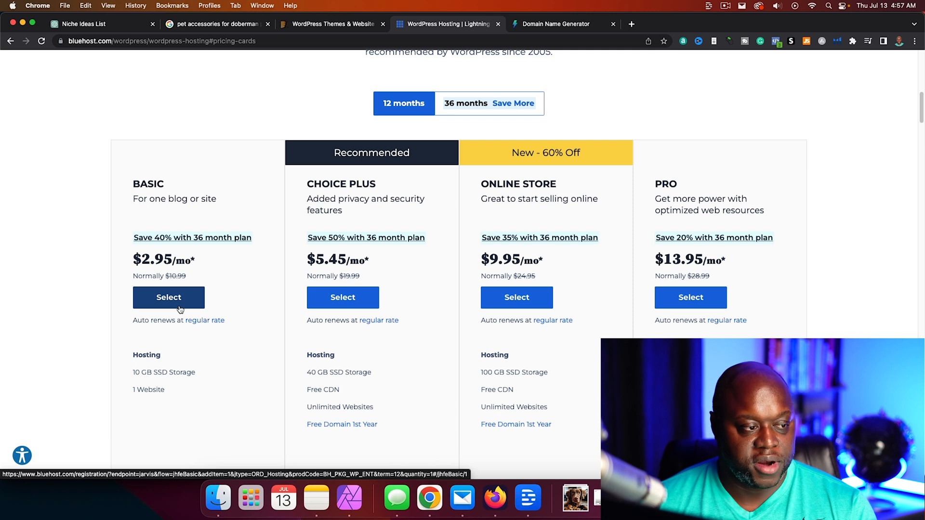
{"action": "left_click", "coordinate": [159, 300]}
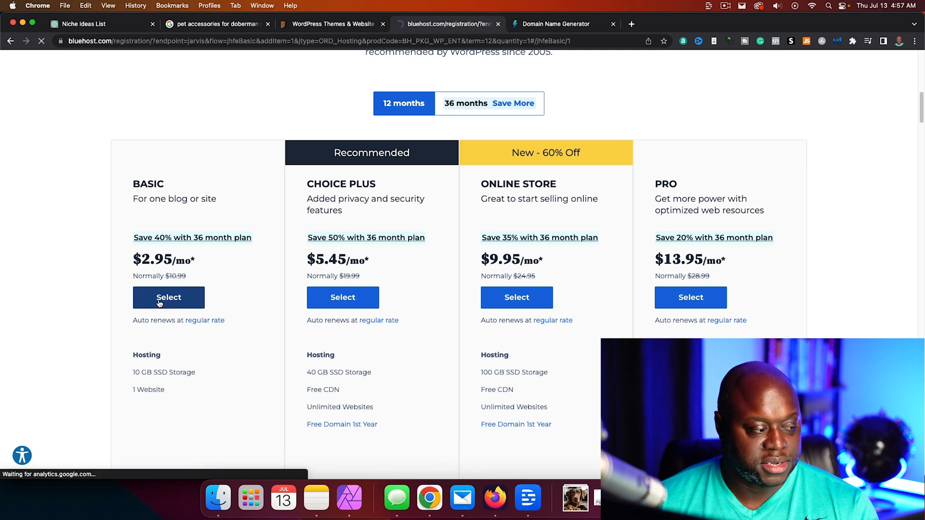
Create the new domain bestdobermanpinscher with the .com extension for the hosting plan
{"action": "left_click", "coordinate": [304, 275]}
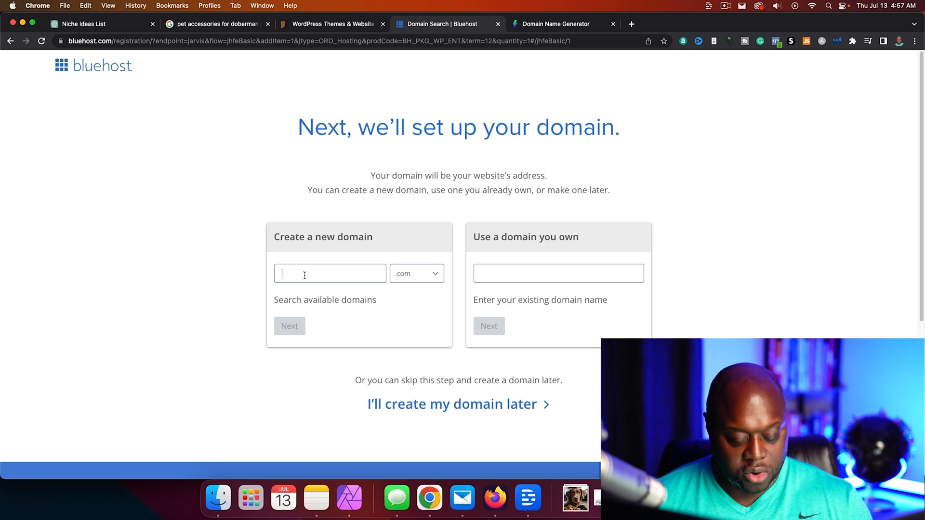
{"action": "type", "text": "bestdobermanpinscher"}
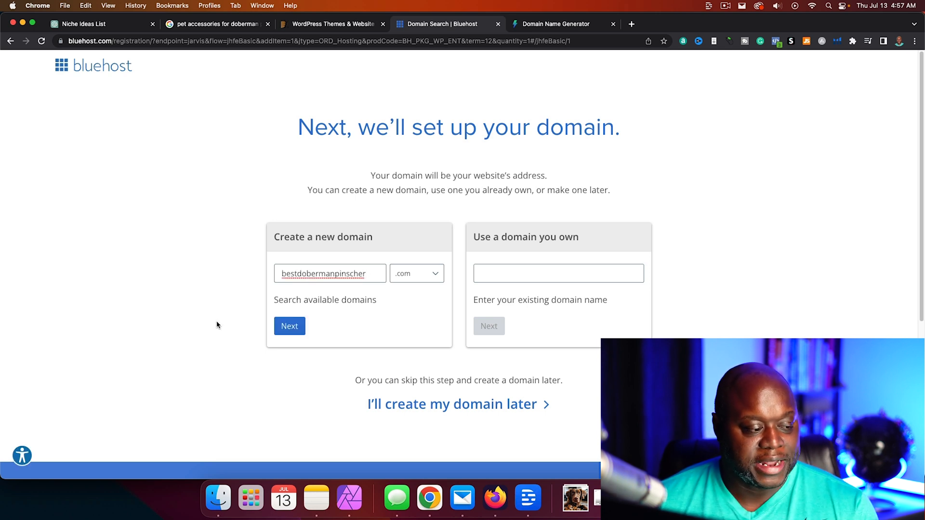
{"action": "left_click", "coordinate": [290, 326]}
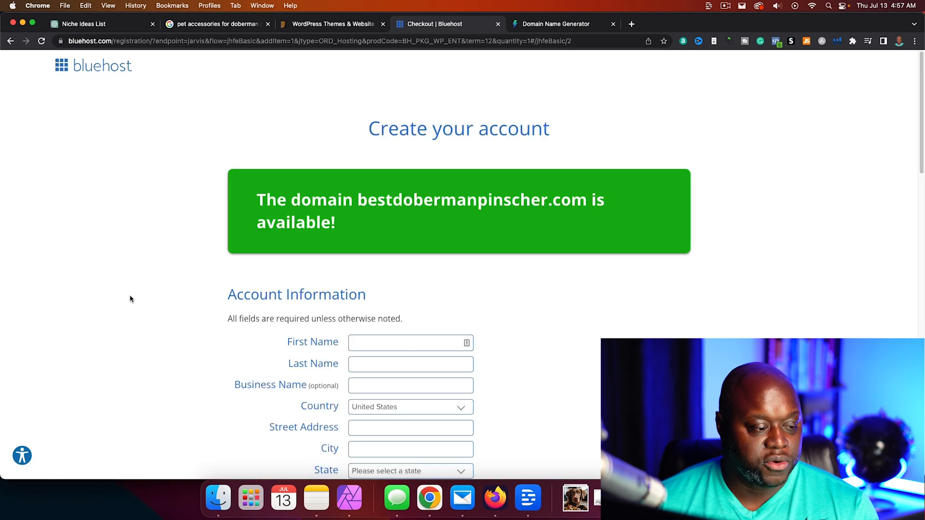
Remove the CodeGuard Basic extra from the hosting package and proceed to the end of the checkout form
{"action": "scroll", "coordinate": [164, 300], "scroll_direction": "down", "scroll_amount": 3}
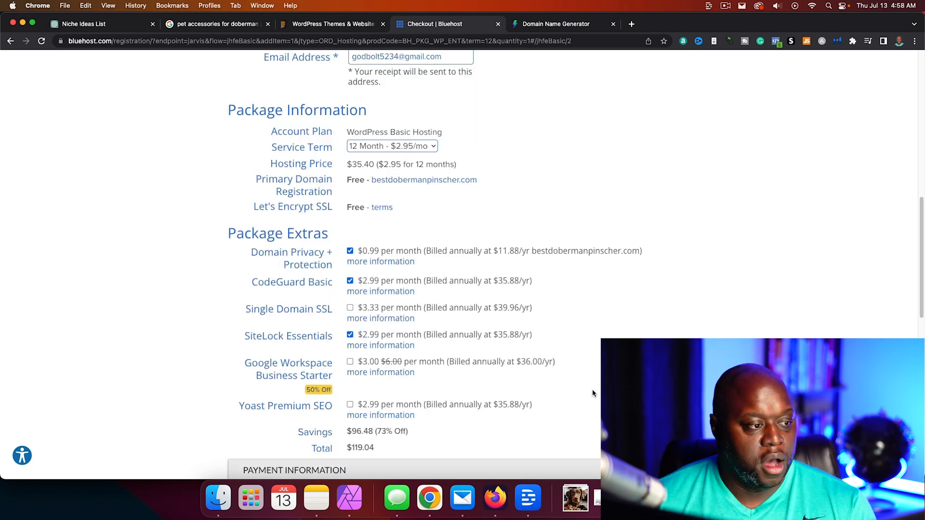
{"action": "scroll", "coordinate": [593, 394], "scroll_direction": "down", "scroll_amount": 2}
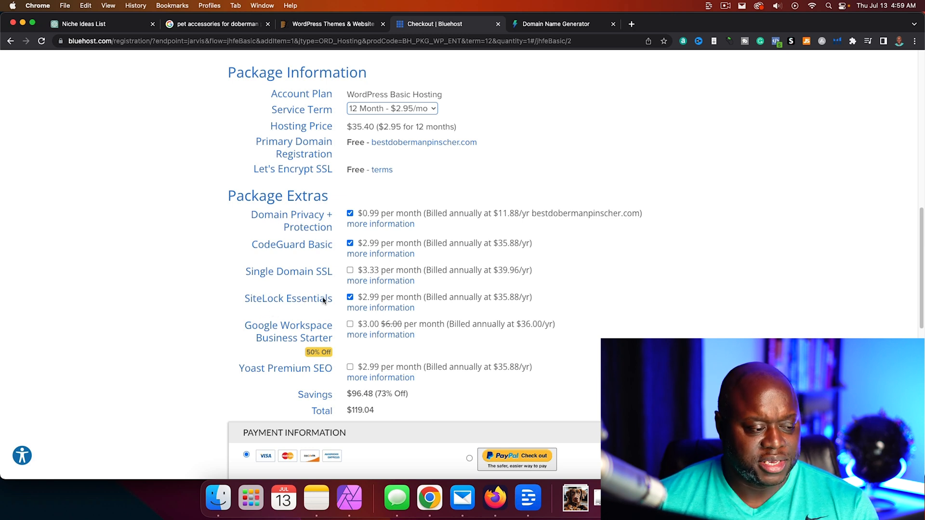
{"action": "left_click", "coordinate": [350, 243]}
{"action": "scroll", "coordinate": [358, 282], "scroll_direction": "down", "scroll_amount": 3}
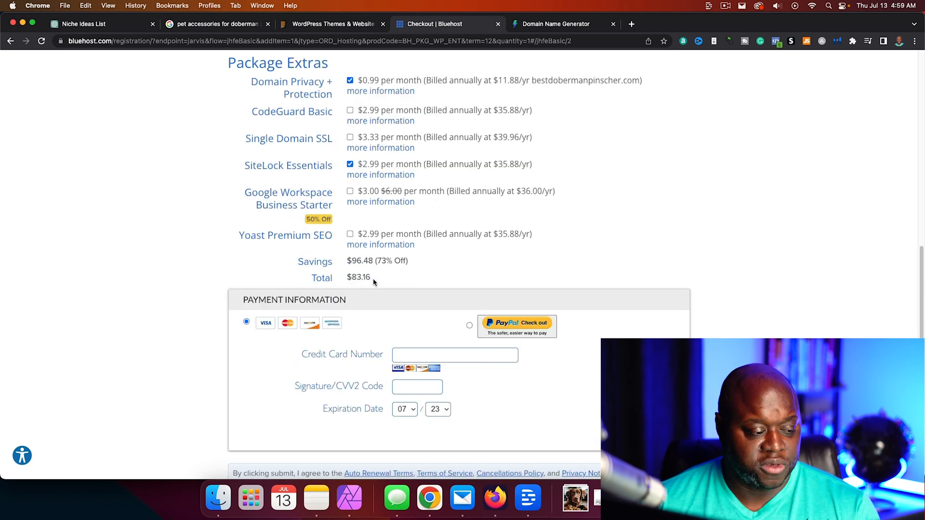
{"action": "scroll", "coordinate": [373, 282], "scroll_direction": "down", "scroll_amount": 4}
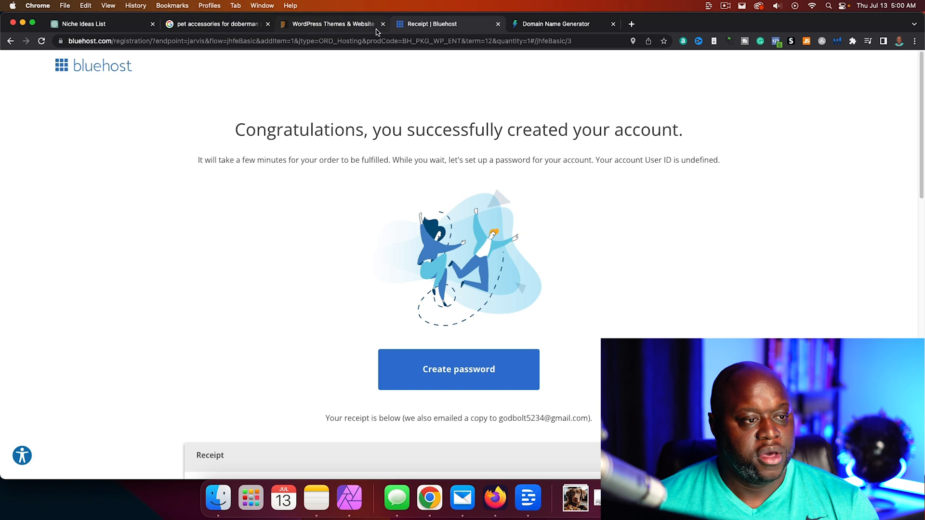
Copy the name bestdobermanpinscher from the domain generator and open bestdobermanpinscher.com in a new browser tab
{"action": "left_click", "coordinate": [526, 25]}
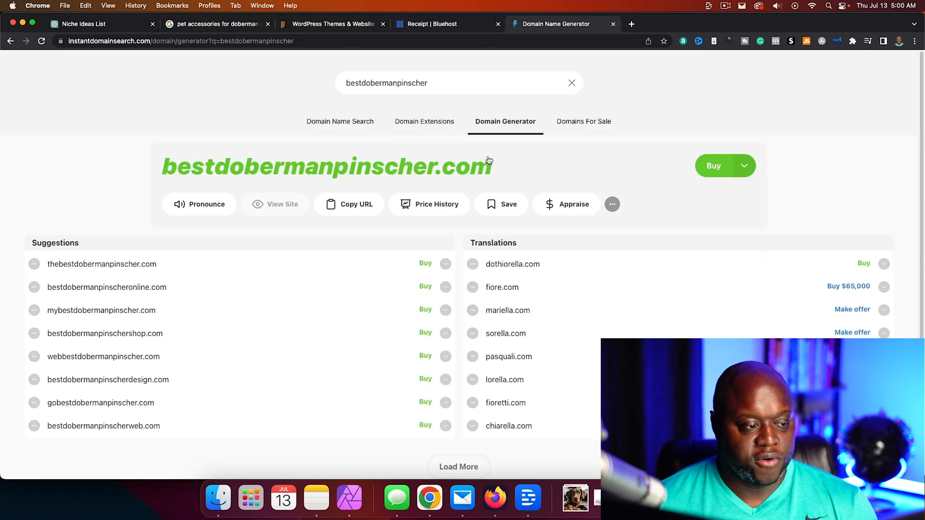
{"action": "left_click", "coordinate": [390, 81]}
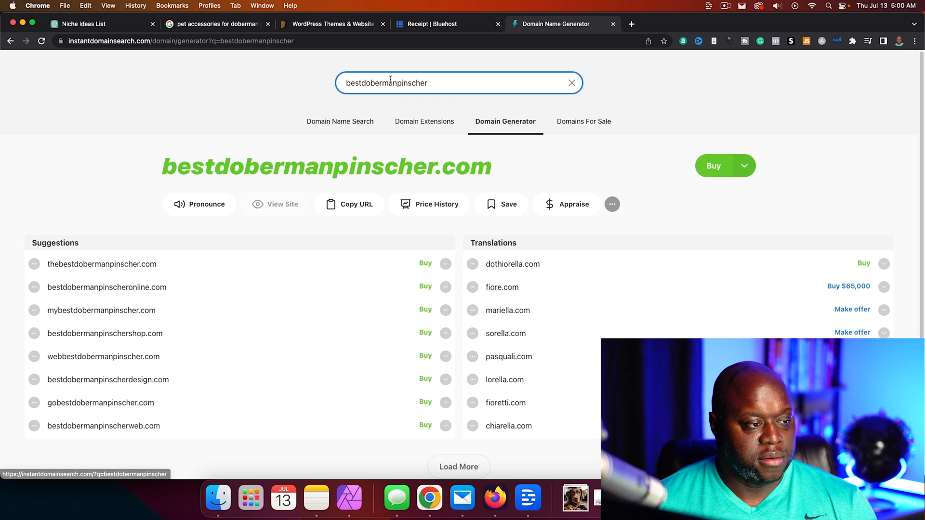
{"action": "double_click", "coordinate": [391, 81]}
{"action": "right_click", "coordinate": [390, 81]}
{"action": "left_click", "coordinate": [427, 154]}
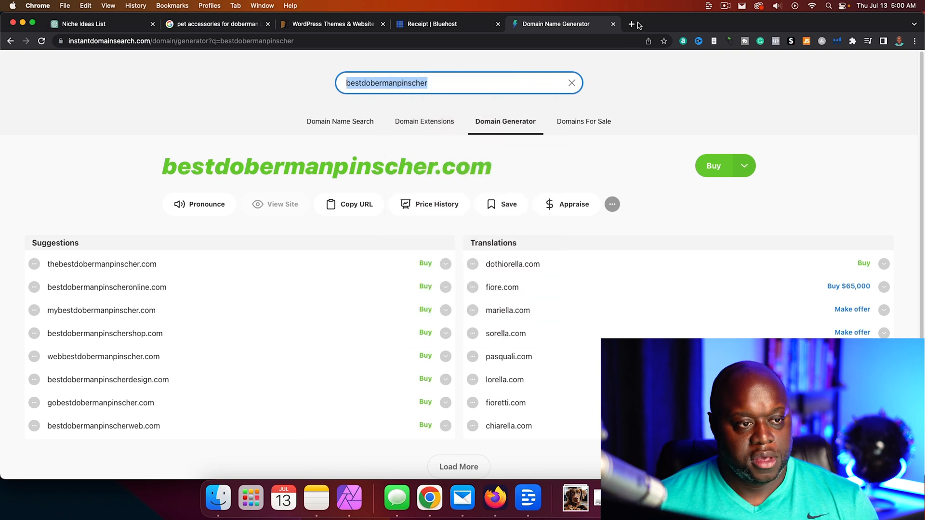
{"action": "left_click", "coordinate": [637, 23]}
{"action": "key", "text": "super+v"}
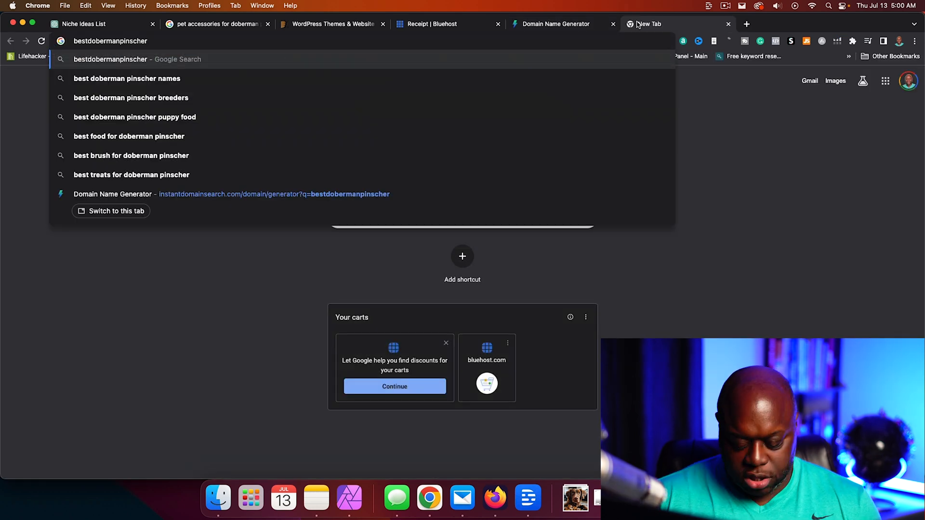
{"action": "type", "text": ".com"}
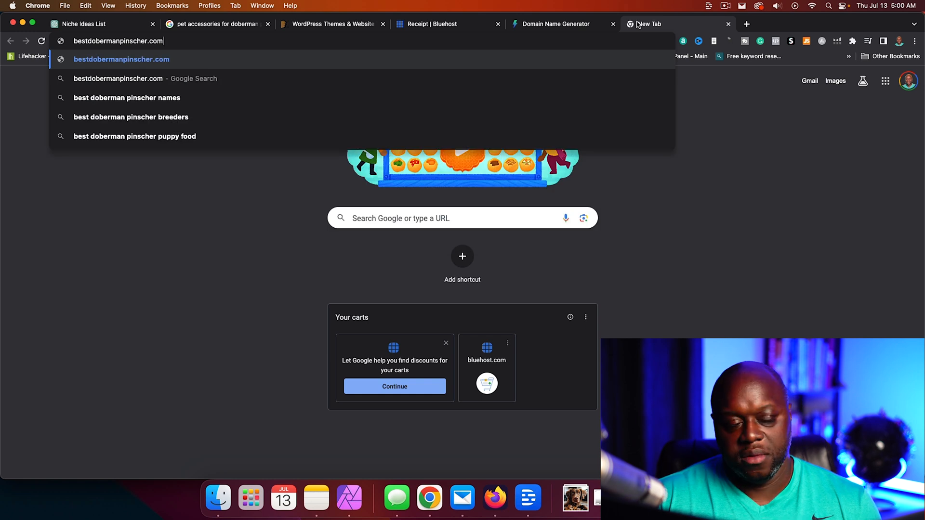
{"action": "key", "text": "Return"}
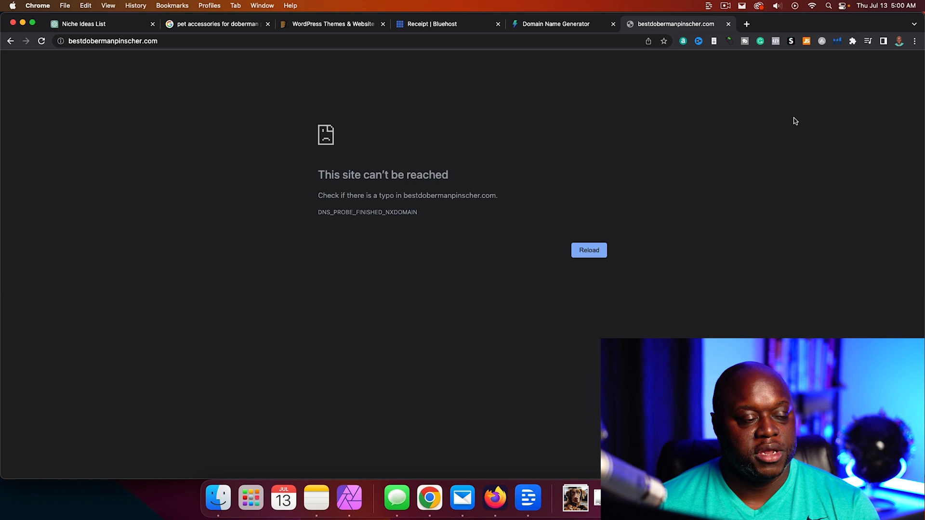
Start creating the account password from the Bluehost receipt, and decline the premium SSL offer to continue to Account Manager
{"action": "left_click", "coordinate": [424, 24]}
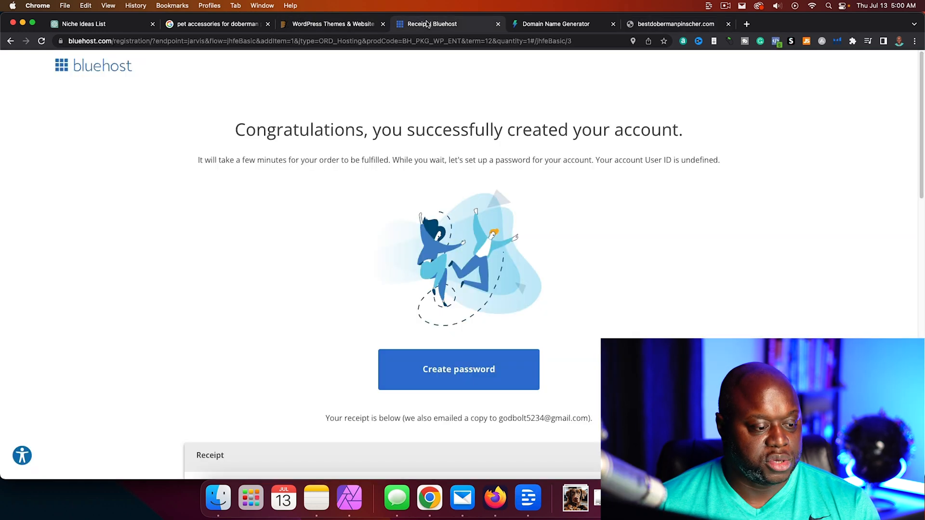
{"action": "left_click", "coordinate": [477, 369]}
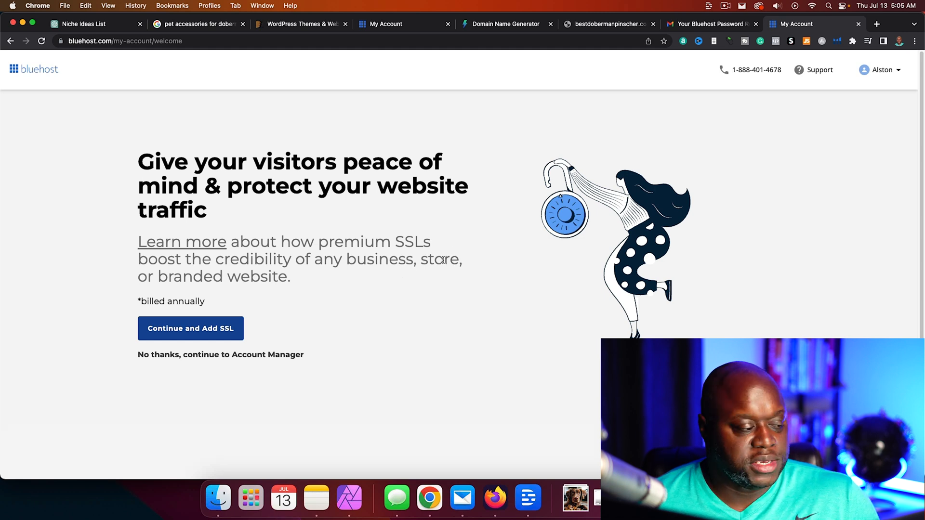
{"action": "left_click", "coordinate": [243, 359]}
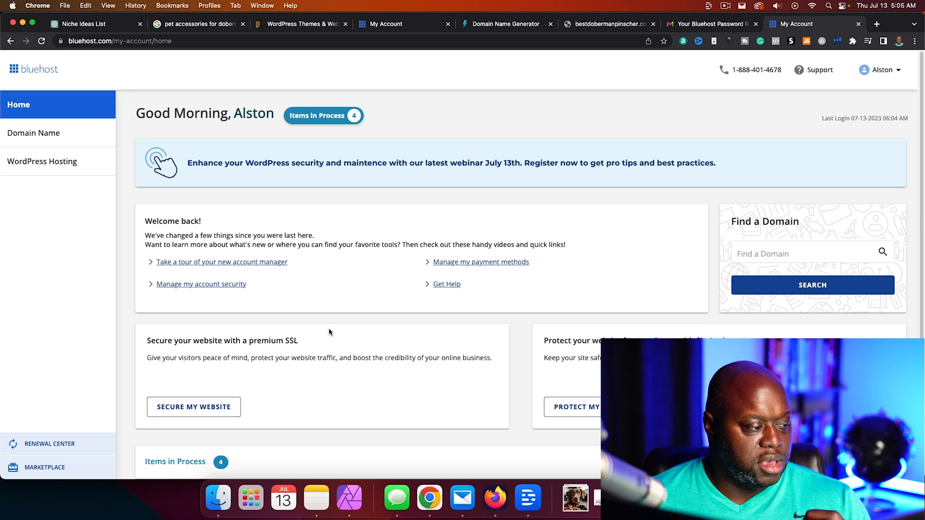
Look over the Bluehost account home page and the domain details of bestdobermanpinscher.com
{"action": "scroll", "coordinate": [329, 332], "scroll_direction": "down", "scroll_amount": 3}
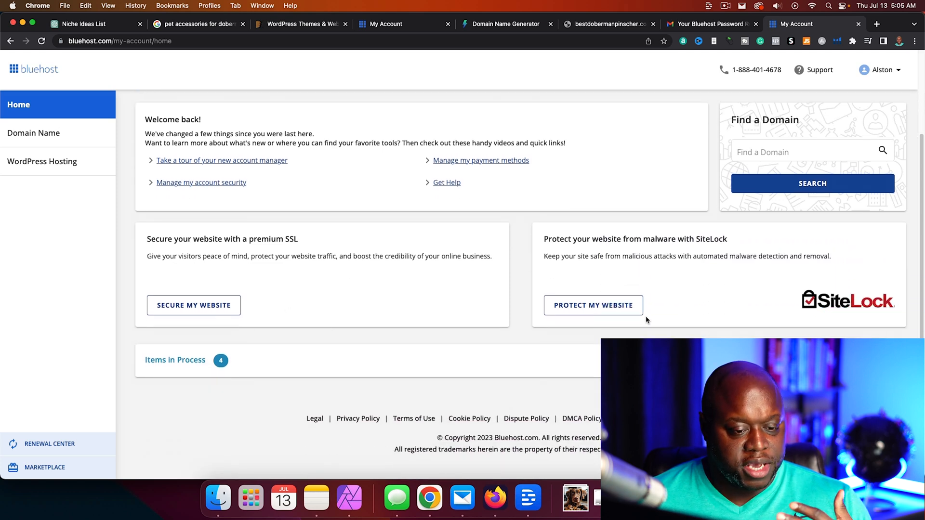
{"action": "scroll", "coordinate": [315, 403], "scroll_direction": "up", "scroll_amount": 3}
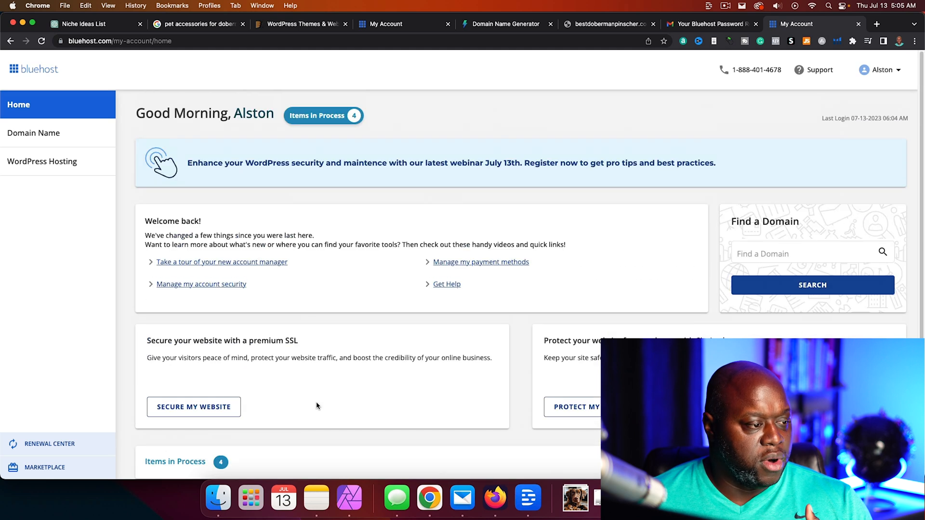
{"action": "left_click", "coordinate": [44, 133]}
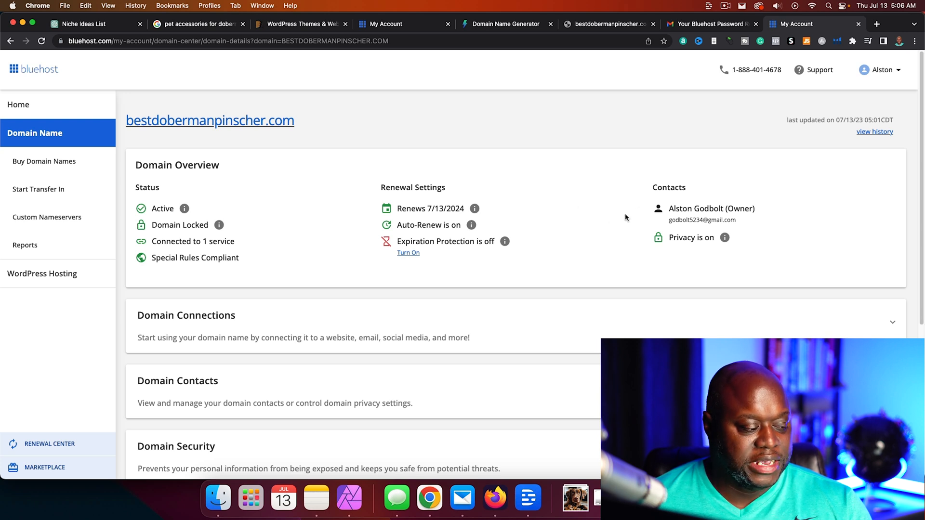
{"action": "scroll", "coordinate": [552, 268], "scroll_direction": "down", "scroll_amount": 5}
{"action": "scroll", "coordinate": [552, 268], "scroll_direction": "up", "scroll_amount": 5}
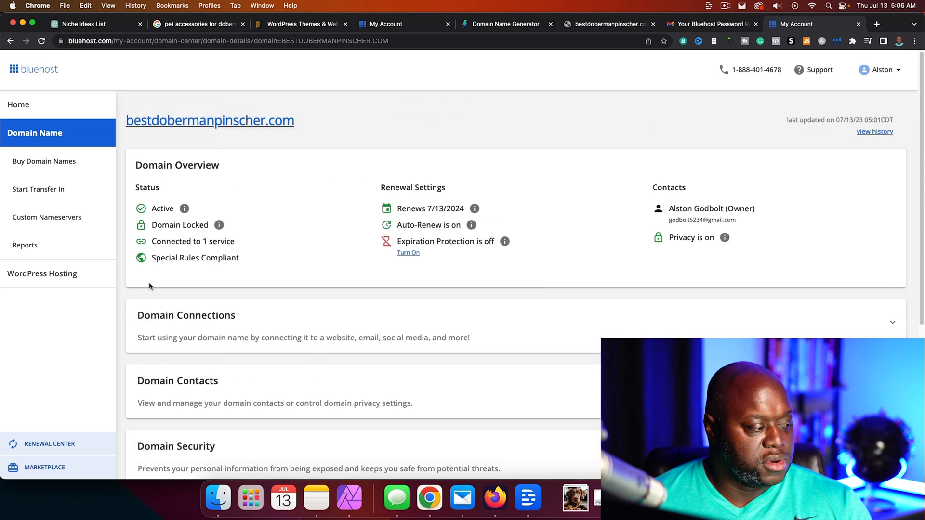
Log in to the newly installed WordPress site from the WordPress hosting page and start its setup
{"action": "left_click", "coordinate": [53, 284]}
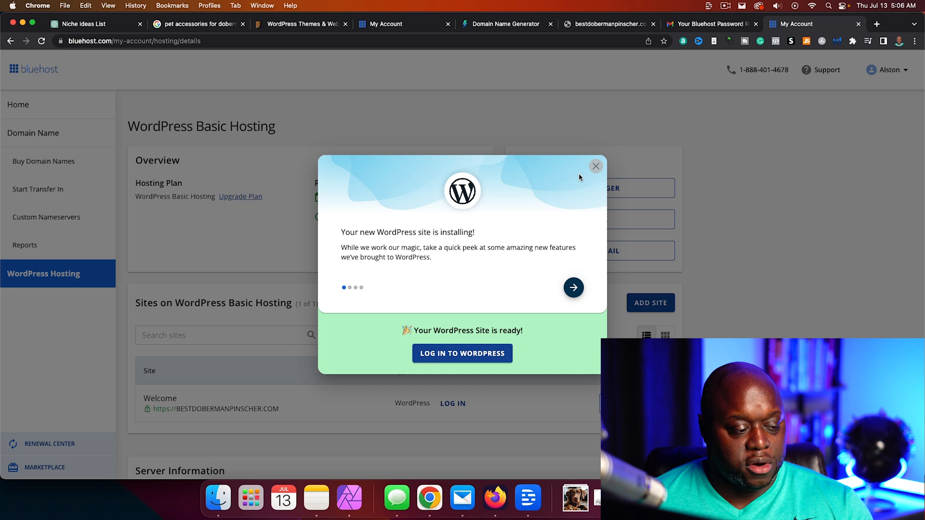
{"action": "left_click", "coordinate": [463, 354]}
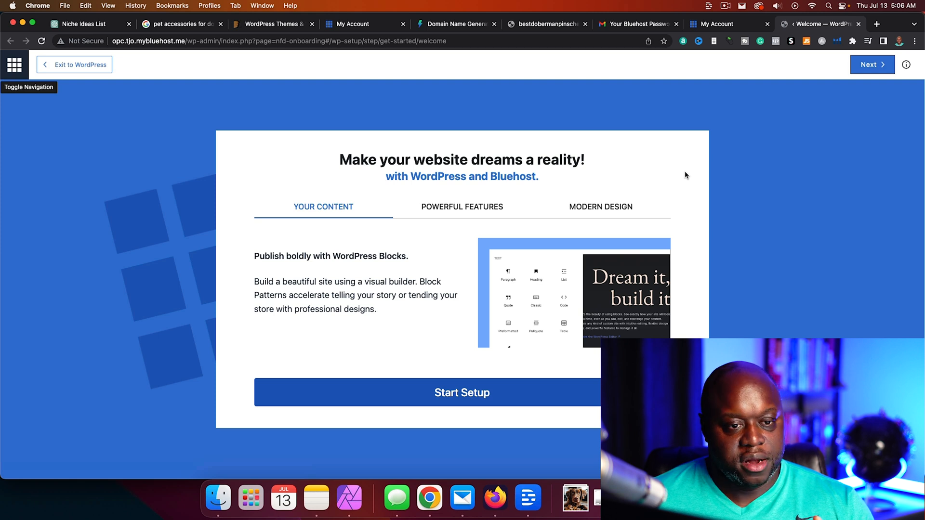
{"action": "left_click", "coordinate": [447, 393]}
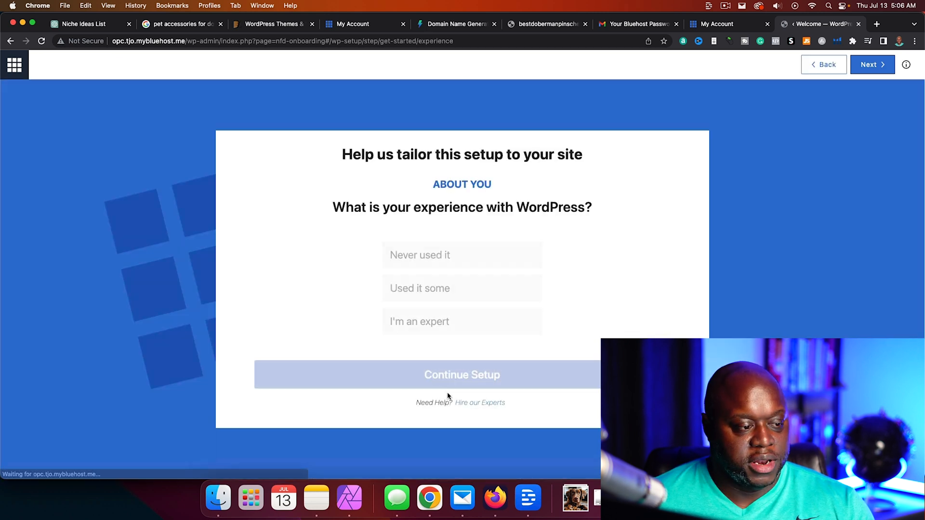
Set the WordPress experience to Never used it and the site type to pets, and continue without choosing a business subcategory
{"action": "left_click", "coordinate": [447, 255]}
{"action": "left_click", "coordinate": [480, 378]}
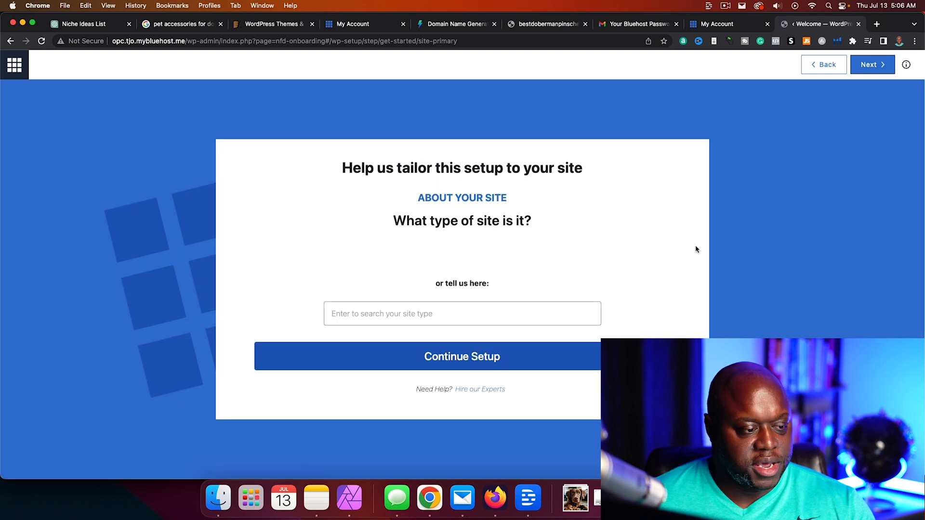
{"action": "left_click", "coordinate": [419, 366]}
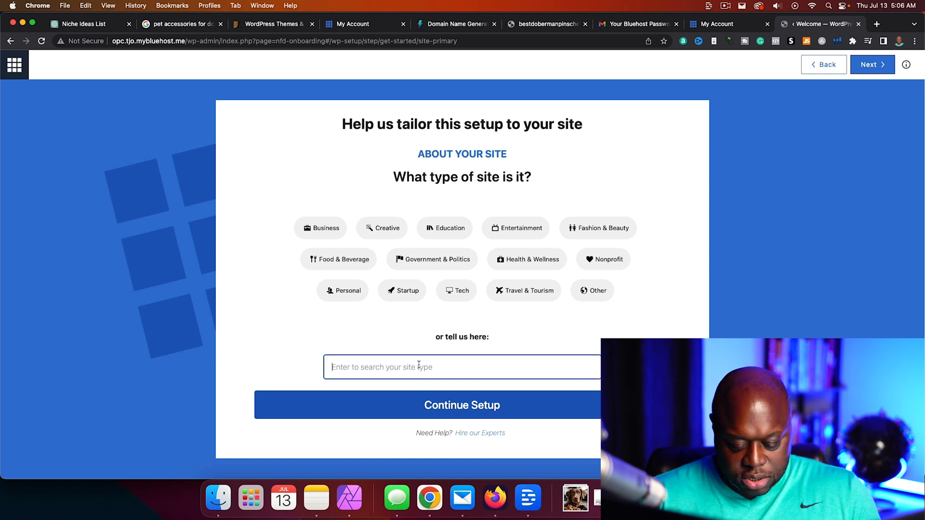
{"action": "type", "text": "pets"}
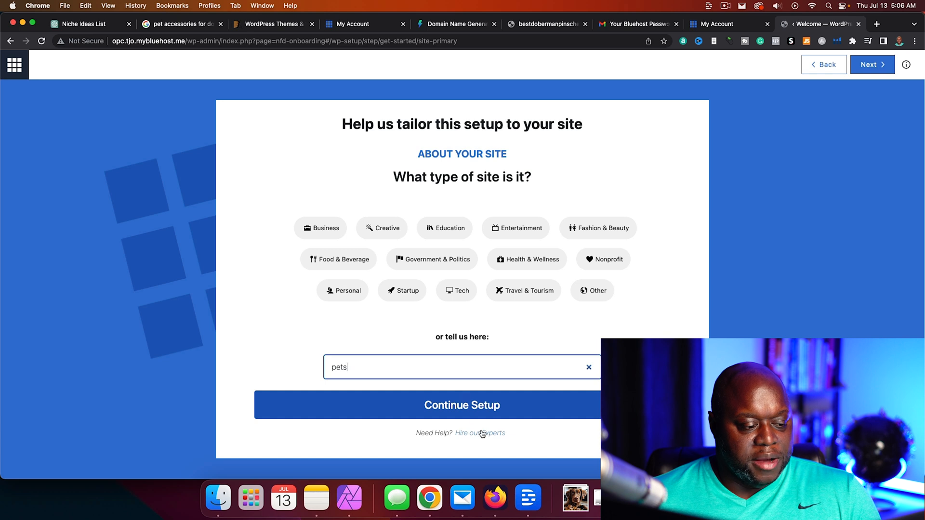
{"action": "left_click", "coordinate": [487, 406]}
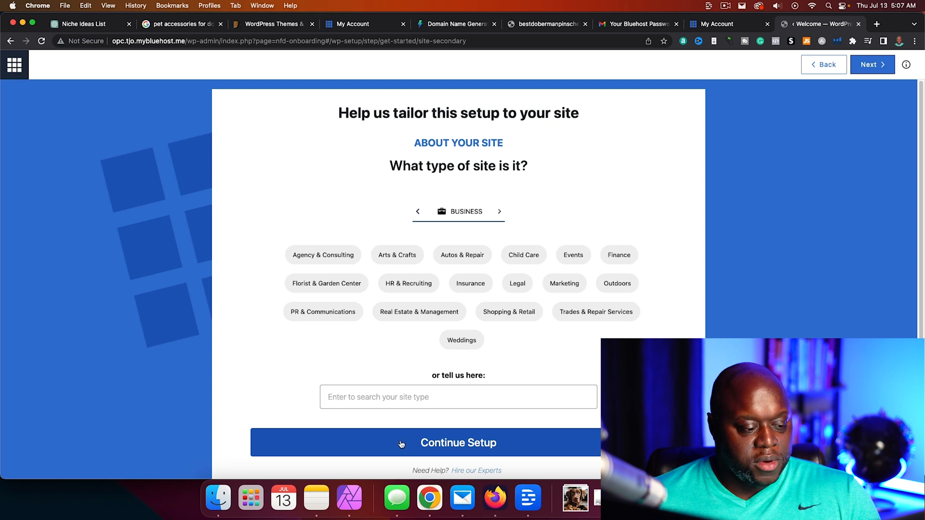
{"action": "scroll", "coordinate": [554, 395], "scroll_direction": "down", "scroll_amount": 1}
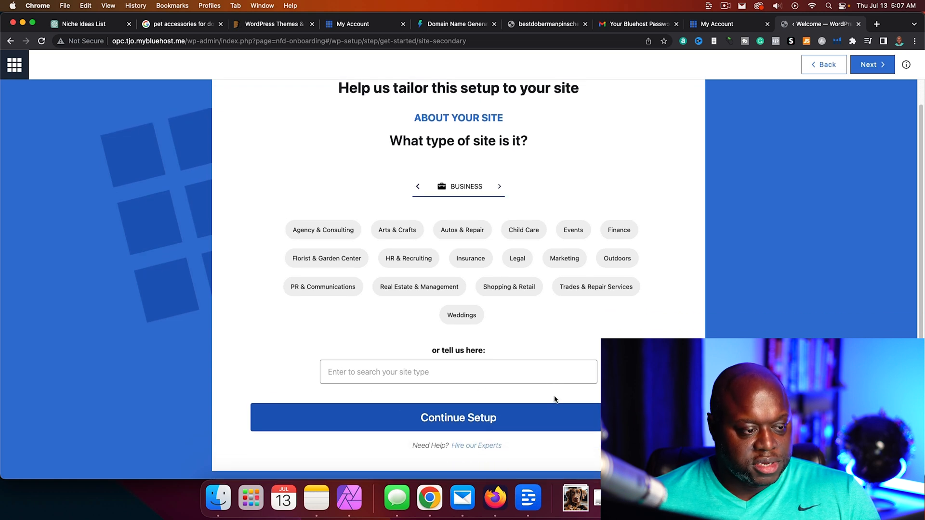
{"action": "left_click", "coordinate": [525, 430]}
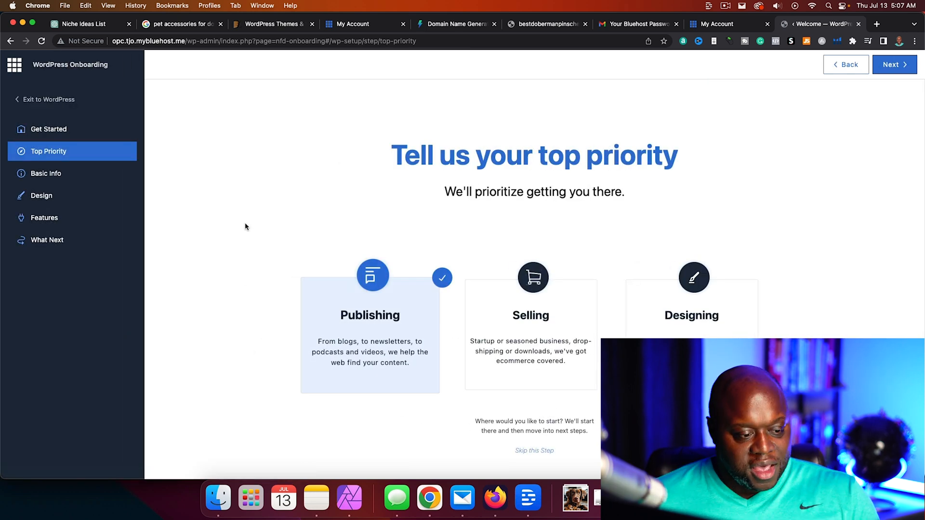
Keep Publishing as the top priority and enter BESTDOBERMANPINSCHER.COM as the site title
{"action": "left_click", "coordinate": [894, 65]}
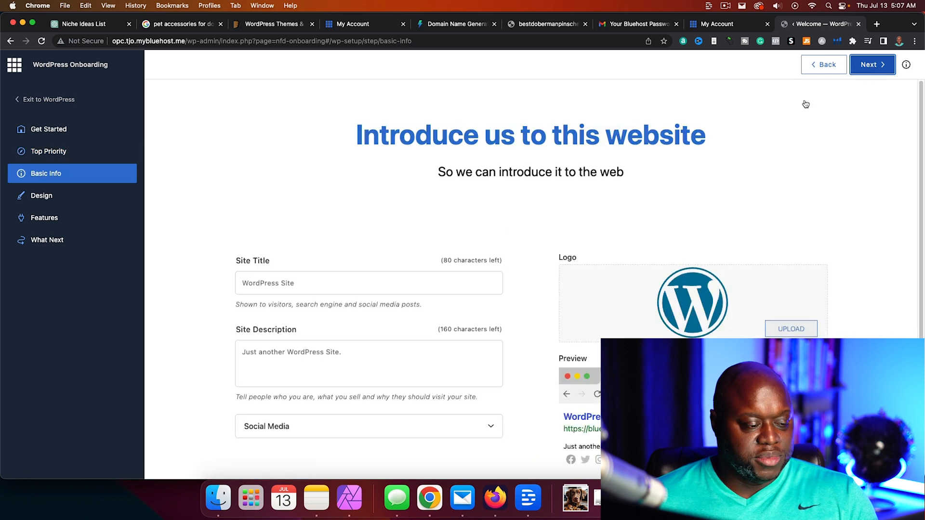
{"action": "left_click", "coordinate": [349, 277]}
{"action": "type", "text": "BESTDOBERMANPINSCHER.COM"}
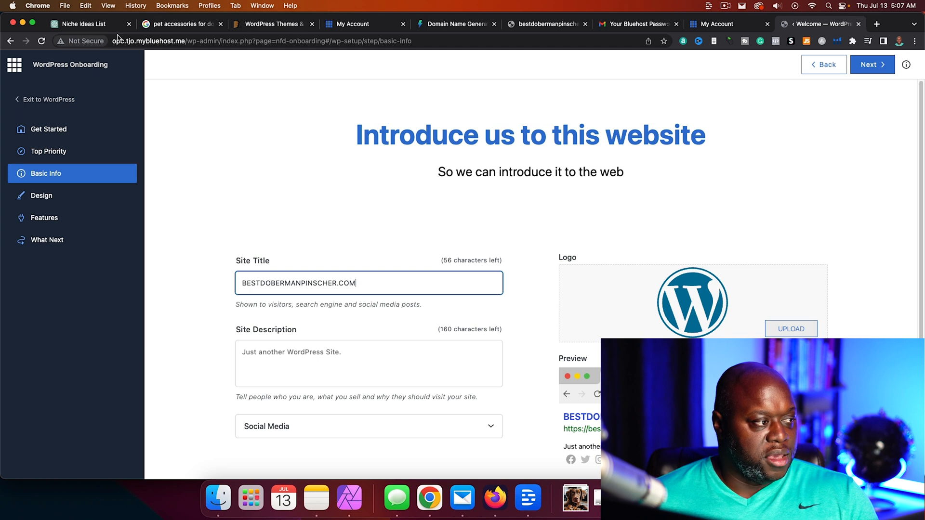
Switch to ChatGPT and have it write a website description for BESTDOBERMANPINSCHER.COM, reduced to two sentences
{"action": "left_click", "coordinate": [88, 25]}
{"action": "left_click", "coordinate": [410, 440]}
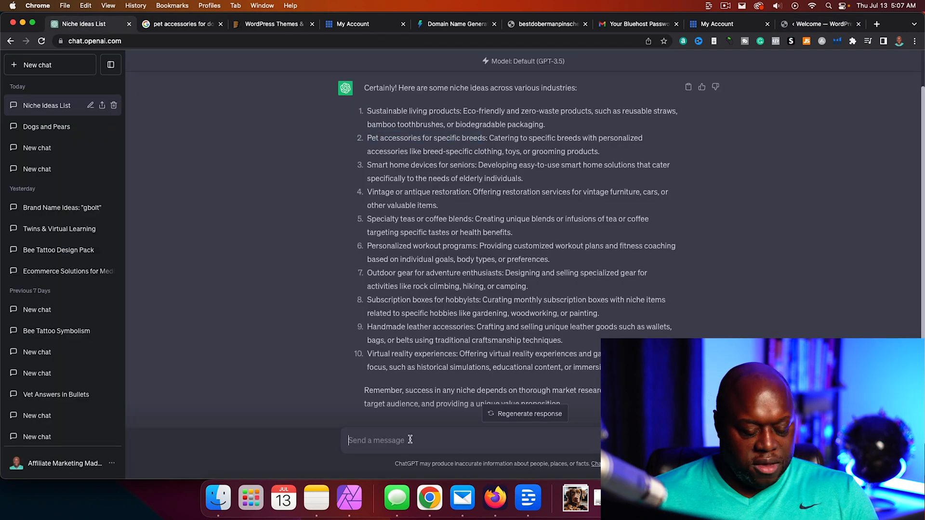
{"action": "type", "text": "write a"}
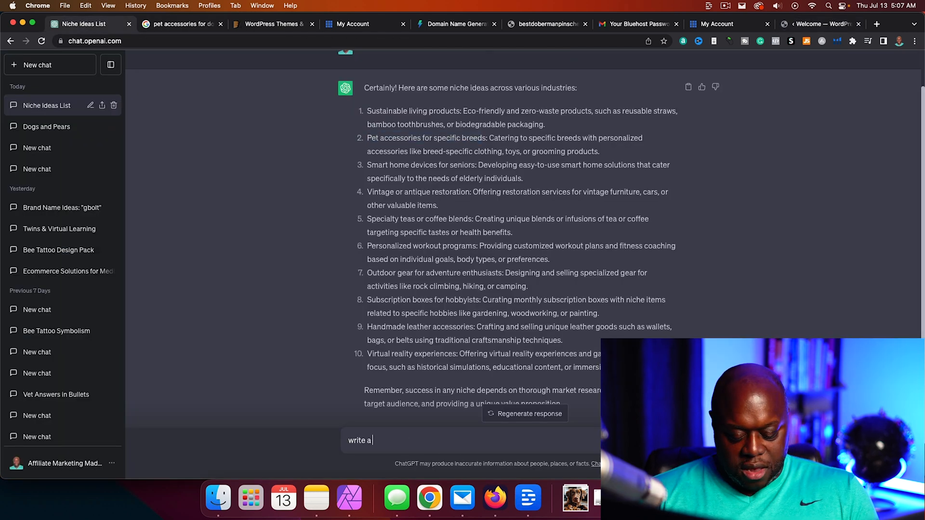
{"action": "type", "text": " website descr"}
{"action": "key", "text": "BackSpace"}
{"action": "type", "text": "bsite de"}
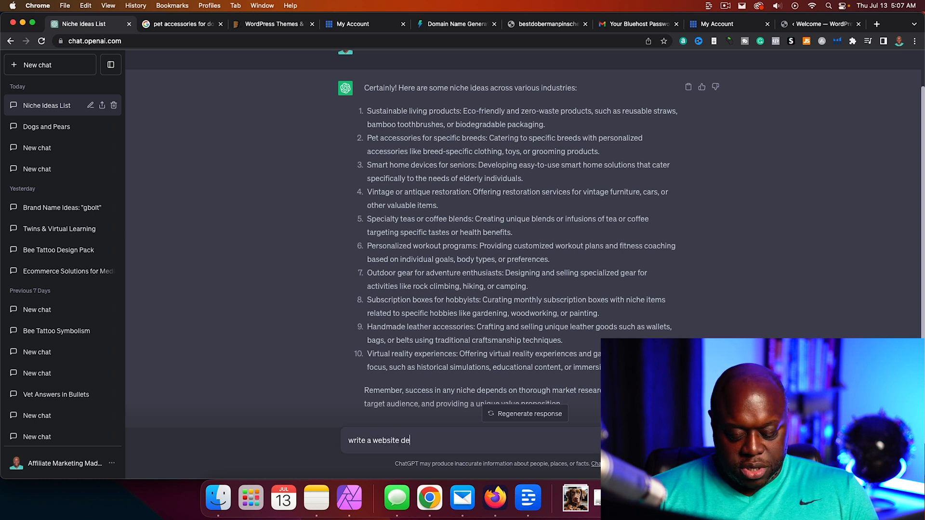
{"action": "type", "text": "scription for the website BESTDOBERMANPINSCHER.COM"}
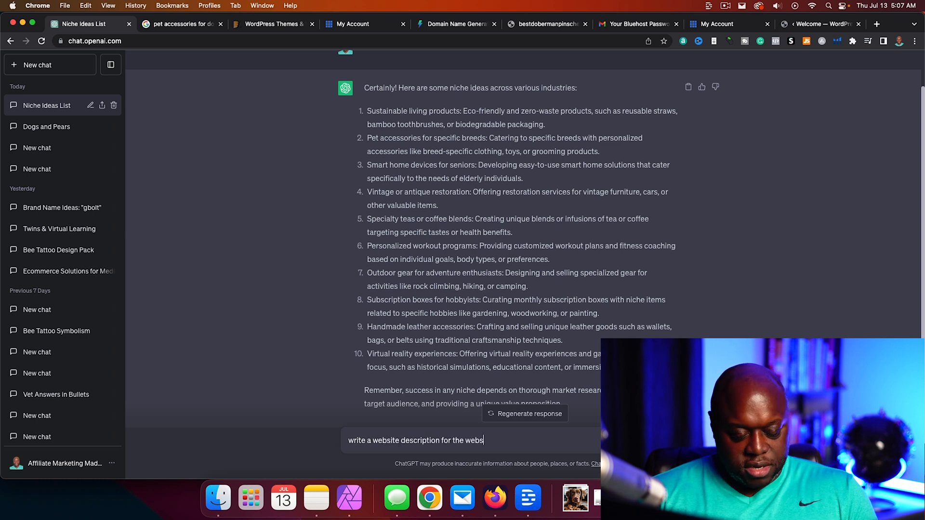
{"action": "key", "text": "Return"}
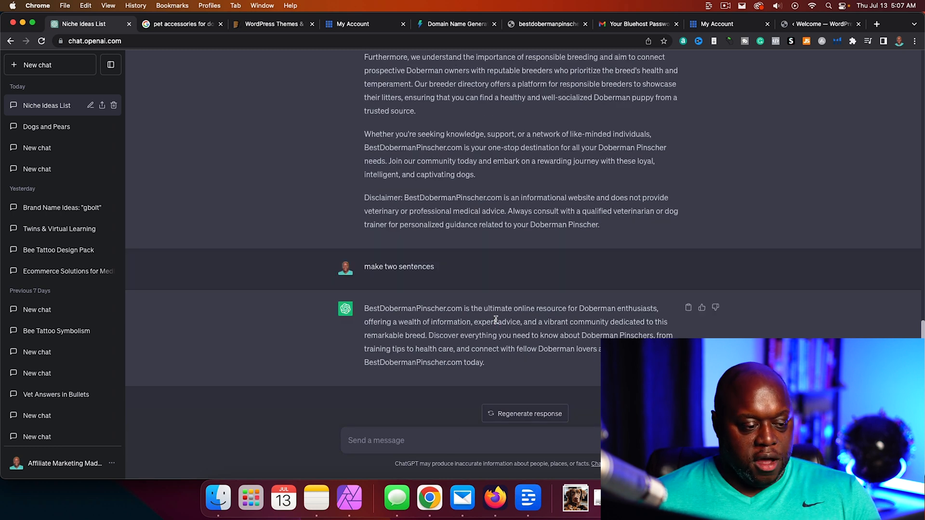
Try ChatGPT's two-sentence text as the site description in the WordPress setup, and clear the field again
{"action": "triple_click", "coordinate": [496, 320]}
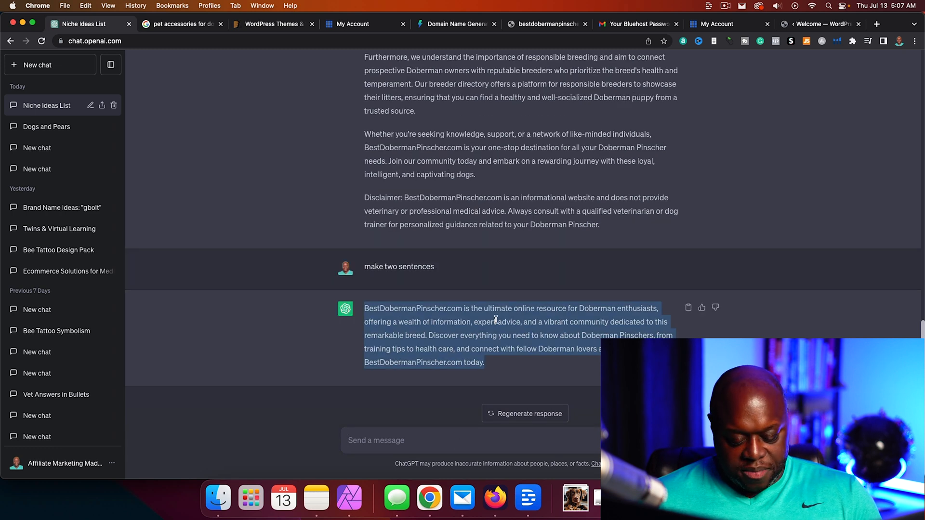
{"action": "left_click", "coordinate": [721, 22]}
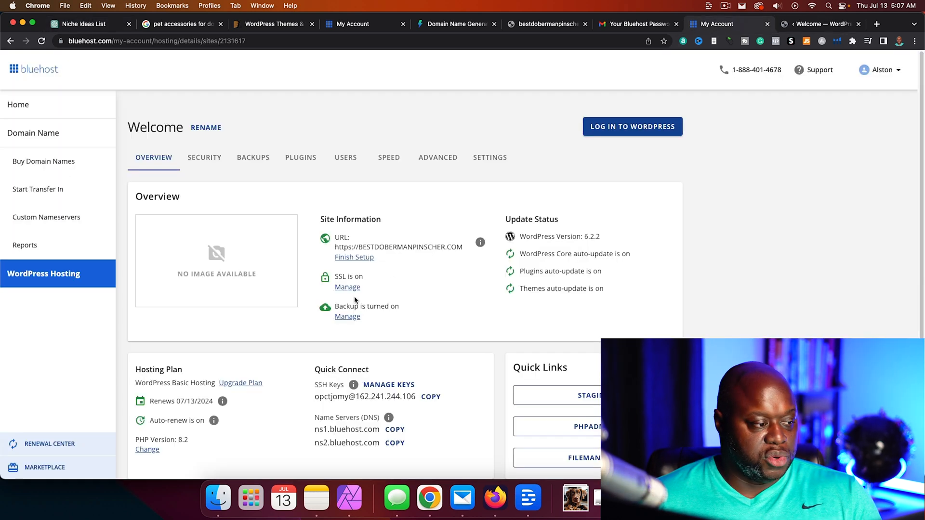
{"action": "left_click", "coordinate": [819, 23]}
{"action": "left_click", "coordinate": [302, 355]}
{"action": "type", "text": "BestDobermanPinscher.com is the ultimate online resource for Doberman enthusiasts, offering a wealth of information, expert advice, and a vibrant community dedi"}
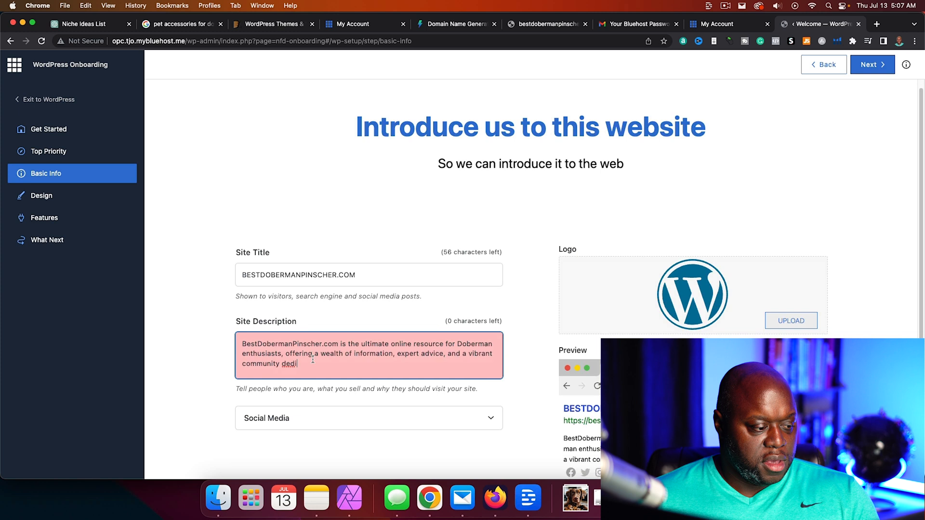
{"action": "scroll", "coordinate": [226, 377], "scroll_direction": "down", "scroll_amount": 2}
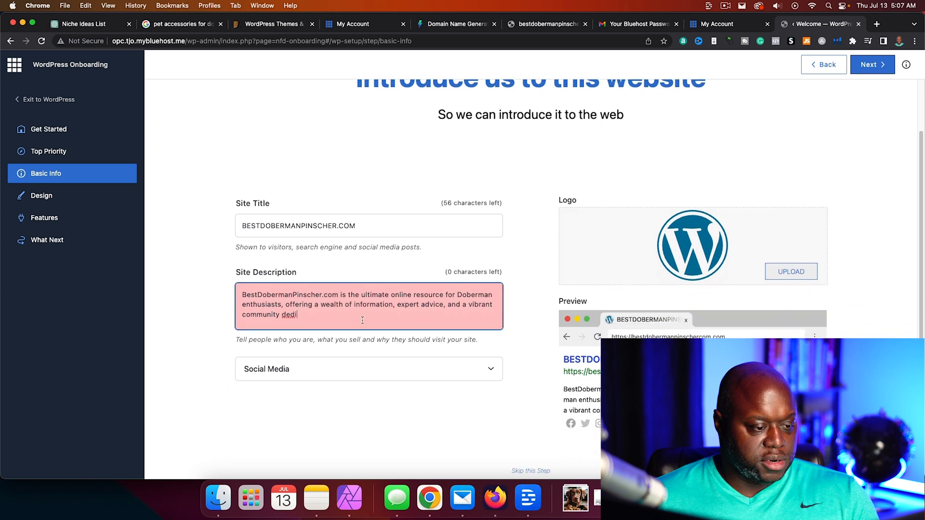
{"action": "left_click_drag", "start_coordinate": [300, 327], "coordinate": [234, 296]}
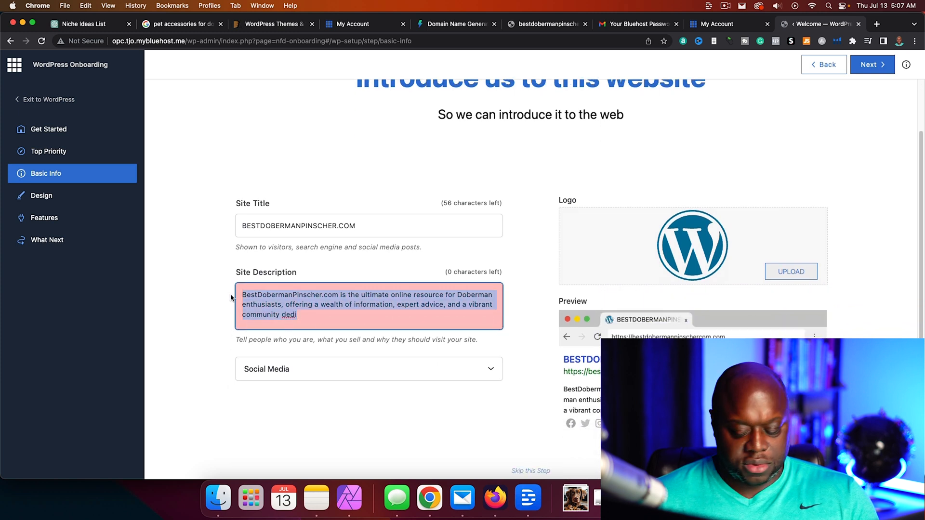
{"action": "key", "text": "BackSpace"}
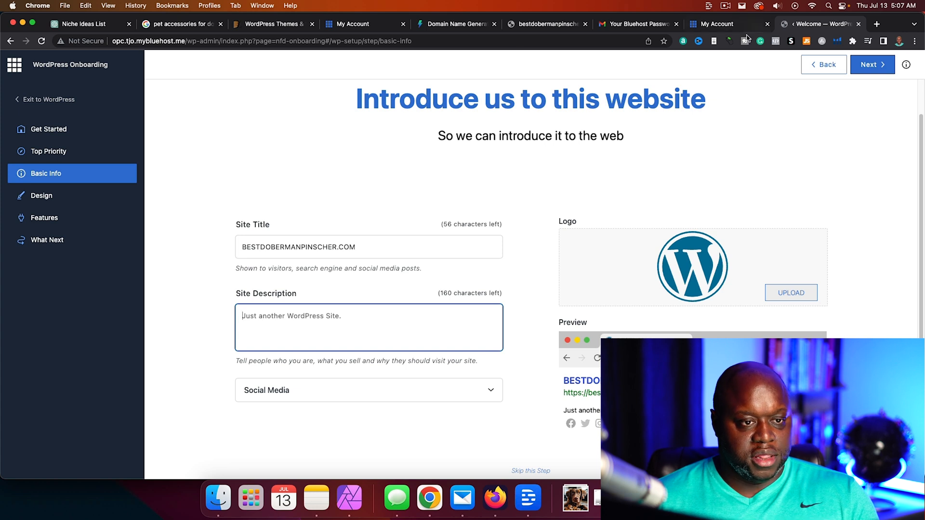
Have ChatGPT limit the description to 160 characters and paste the shortened text as the site description
{"action": "left_click", "coordinate": [94, 25]}
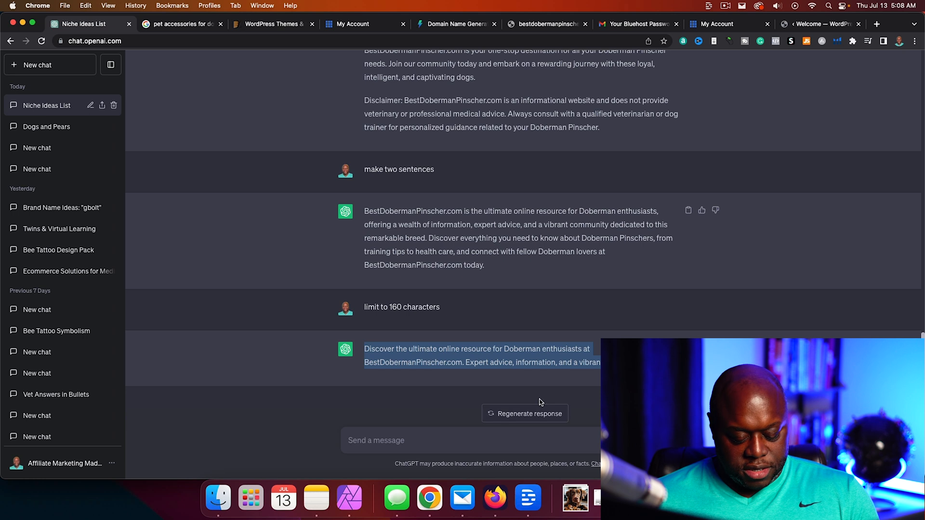
{"action": "left_click", "coordinate": [814, 23]}
{"action": "type", "text": "Discover the ultimate online resource for Doberman enthusiasts at BestDobermanPinscher.com. Expert advice, information, and a vibrant community await!"}
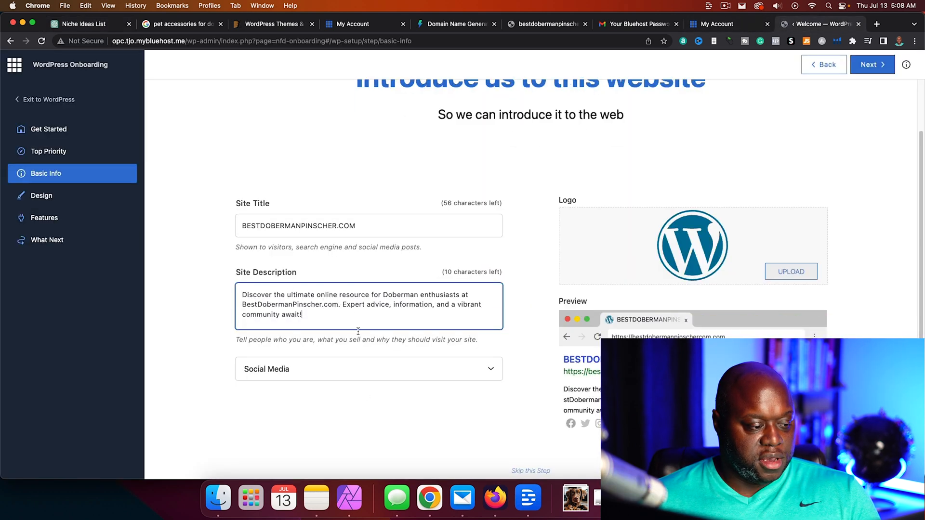
Expand the social media fields, leave them all empty, and continue from the basic info to the next setup stage
{"action": "left_click", "coordinate": [344, 371]}
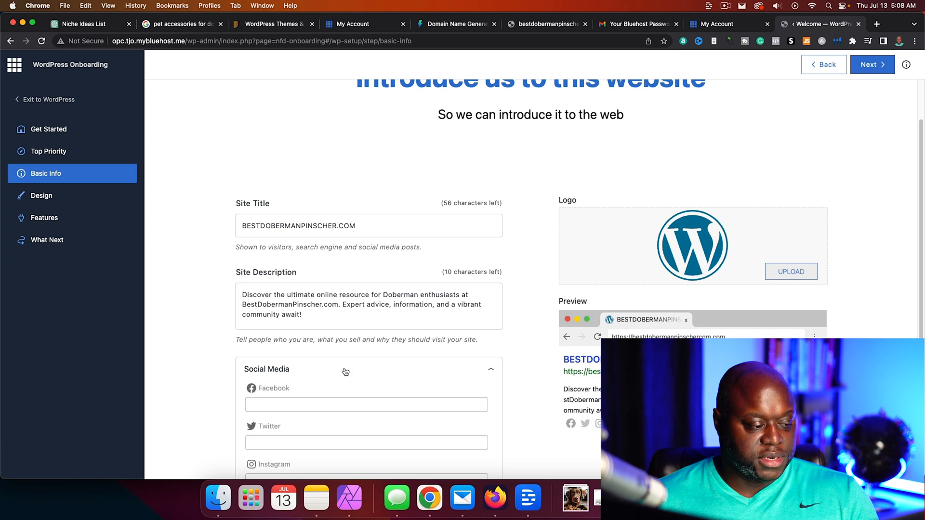
{"action": "scroll", "coordinate": [195, 365], "scroll_direction": "down", "scroll_amount": 5}
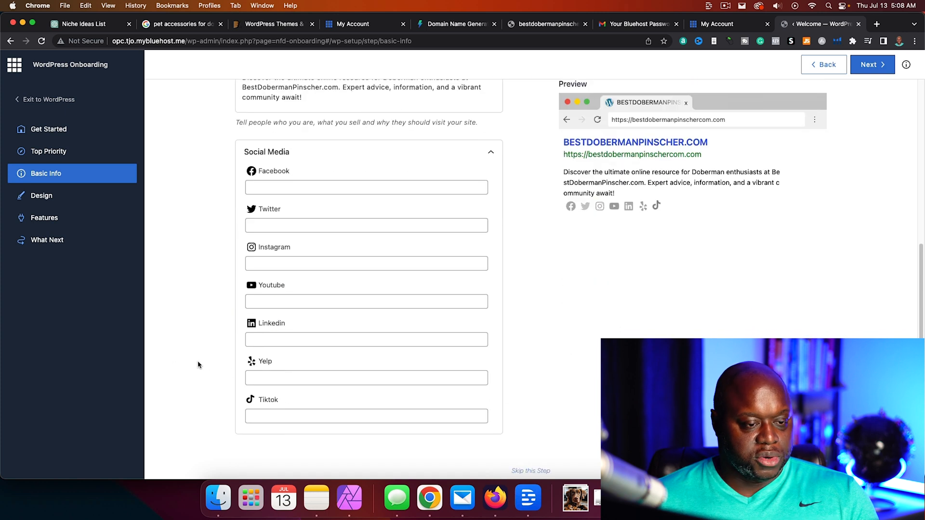
{"action": "scroll", "coordinate": [196, 365], "scroll_direction": "up", "scroll_amount": 6}
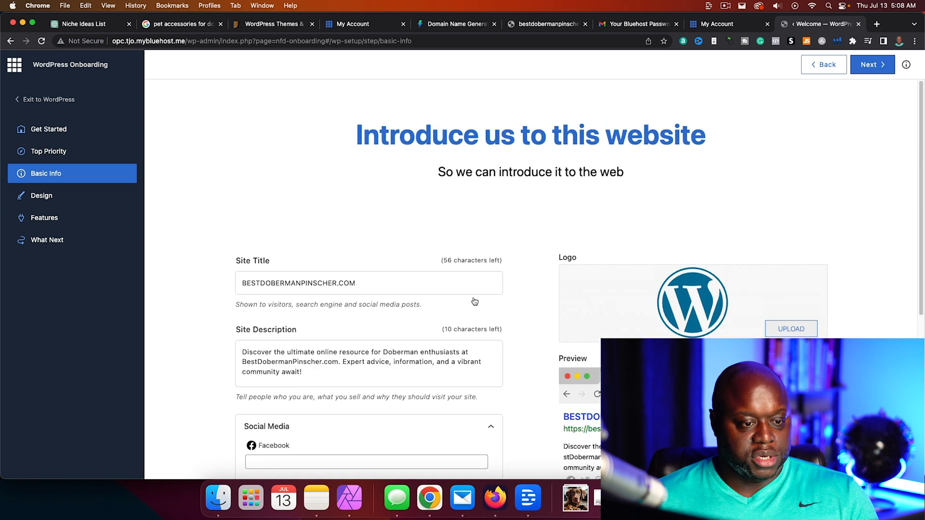
{"action": "left_click", "coordinate": [881, 69]}
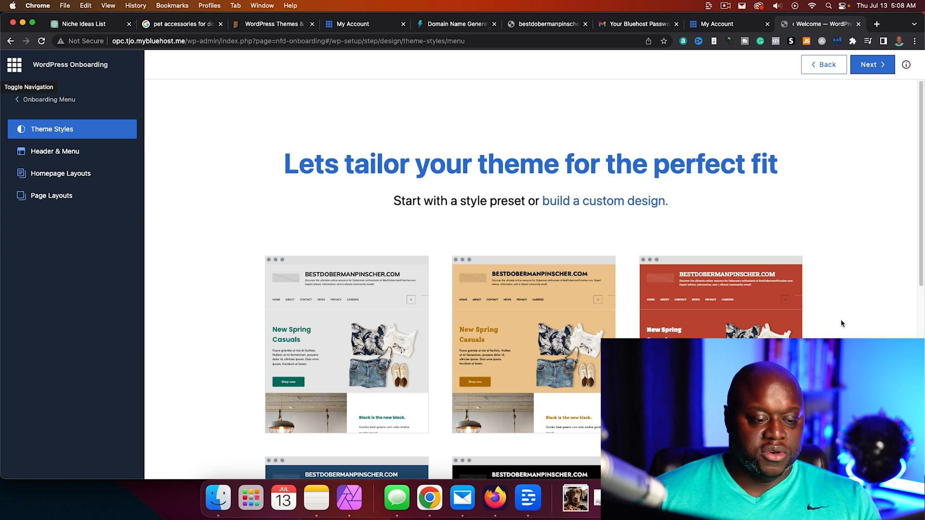
Browse the theme style presets, choose the light grey one with green headings, and continue without customizing colors and fonts
{"action": "scroll", "coordinate": [221, 333], "scroll_direction": "down", "scroll_amount": 5}
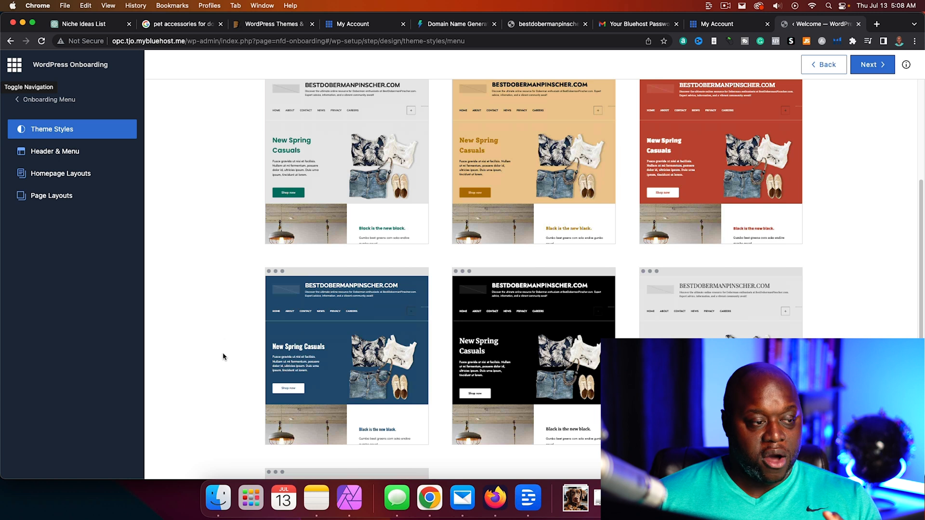
{"action": "scroll", "coordinate": [222, 350], "scroll_direction": "down", "scroll_amount": 5}
{"action": "scroll", "coordinate": [225, 359], "scroll_direction": "up", "scroll_amount": 8}
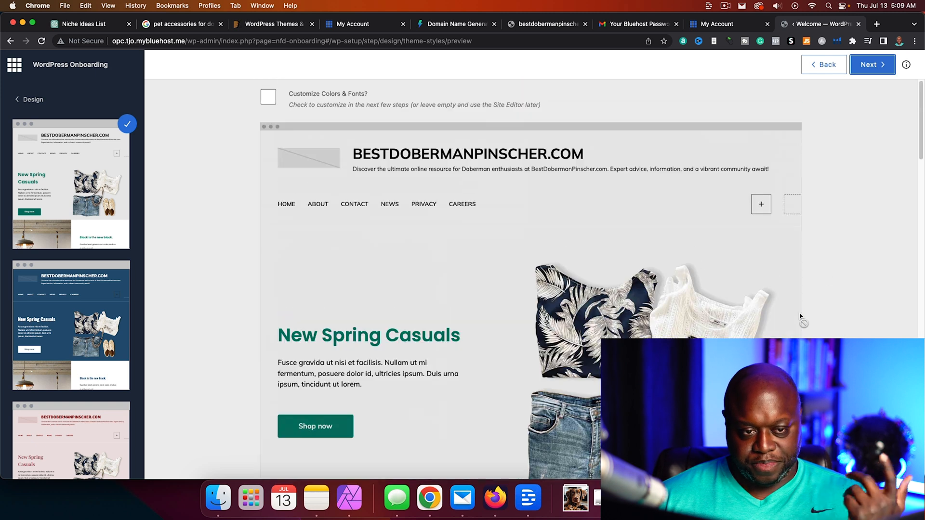
{"action": "left_click", "coordinate": [860, 71]}
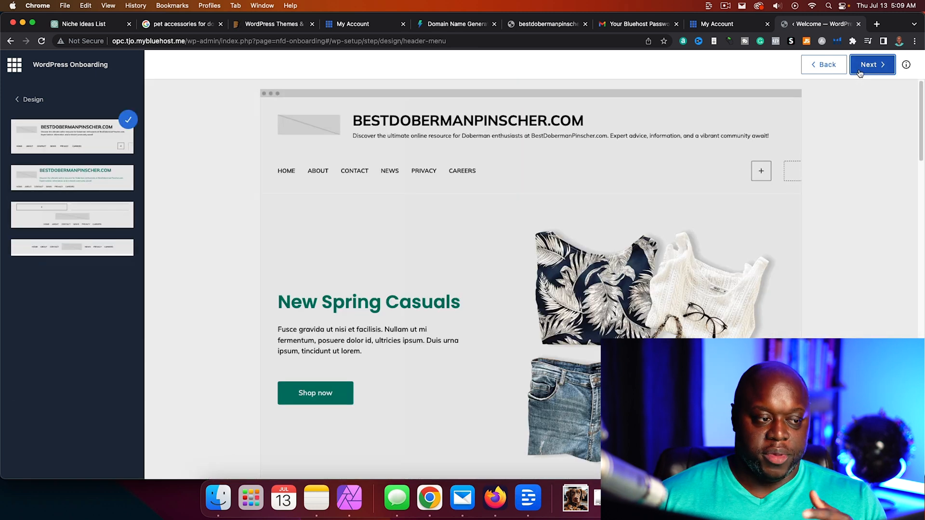
Keep the preselected header layout, accept the remaining setup pages unchanged, and finish the WordPress onboarding
{"action": "left_click", "coordinate": [860, 72]}
{"action": "left_click", "coordinate": [859, 72]}
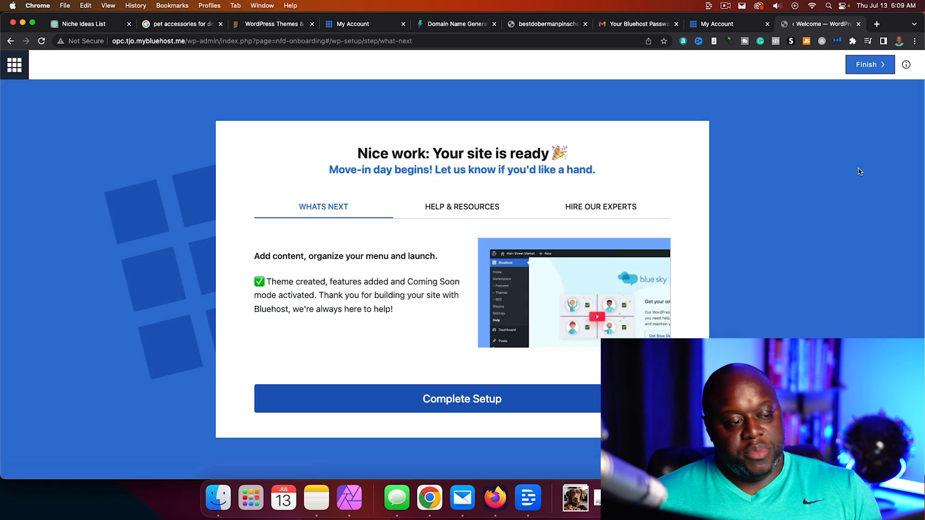
{"action": "left_click", "coordinate": [863, 66]}
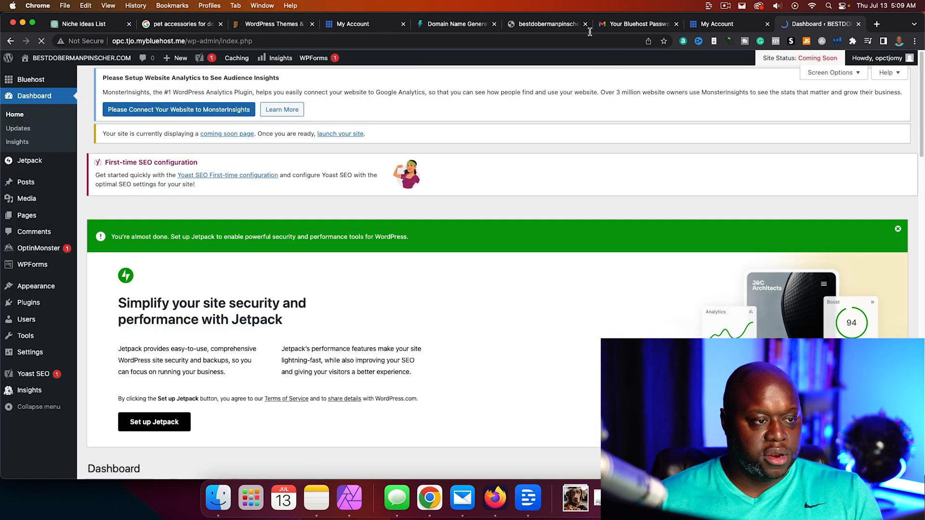
Reload bestdobermanpinscher.com in its open browser tab and look over the new site's homepage
{"action": "left_click", "coordinate": [526, 25]}
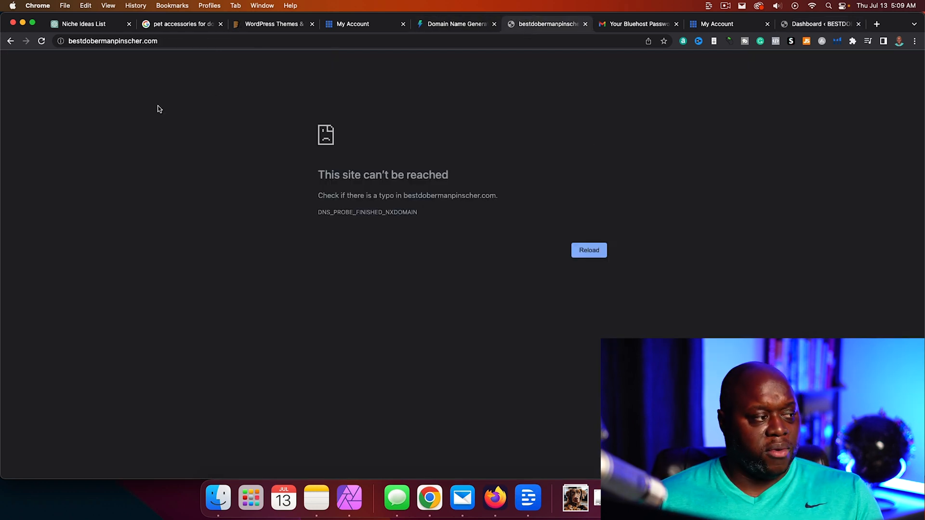
{"action": "left_click", "coordinate": [42, 42]}
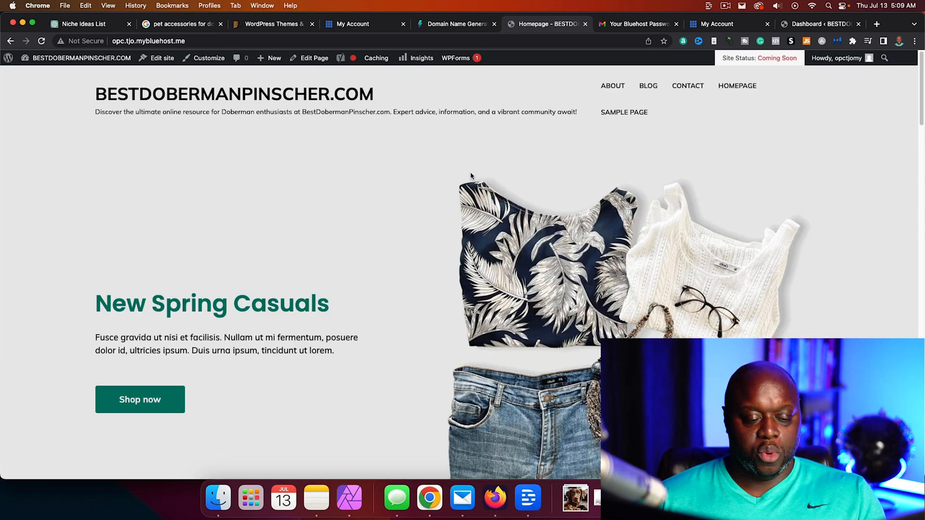
{"action": "scroll", "coordinate": [292, 257], "scroll_direction": "down", "scroll_amount": 10}
{"action": "scroll", "coordinate": [293, 250], "scroll_direction": "up", "scroll_amount": 8}
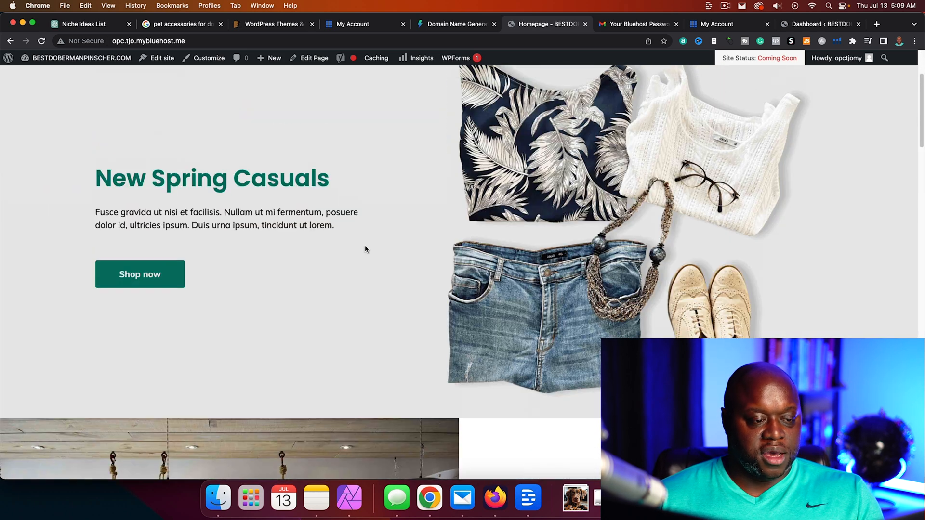
{"action": "scroll", "coordinate": [424, 273], "scroll_direction": "down", "scroll_amount": 12}
{"action": "scroll", "coordinate": [424, 275], "scroll_direction": "up", "scroll_amount": 15}
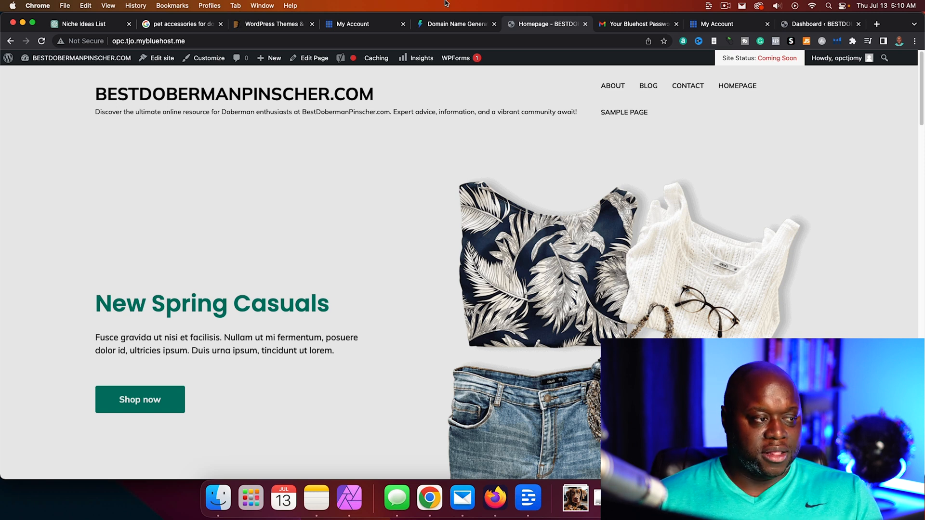
Switch to the open ThemeForest tab and search its themes for "dog"
{"action": "left_click", "coordinate": [258, 28]}
{"action": "scroll", "coordinate": [386, 155], "scroll_direction": "down", "scroll_amount": 3}
{"action": "scroll", "coordinate": [385, 155], "scroll_direction": "up", "scroll_amount": 3}
{"action": "left_click", "coordinate": [244, 285]}
{"action": "type", "text": "d"}
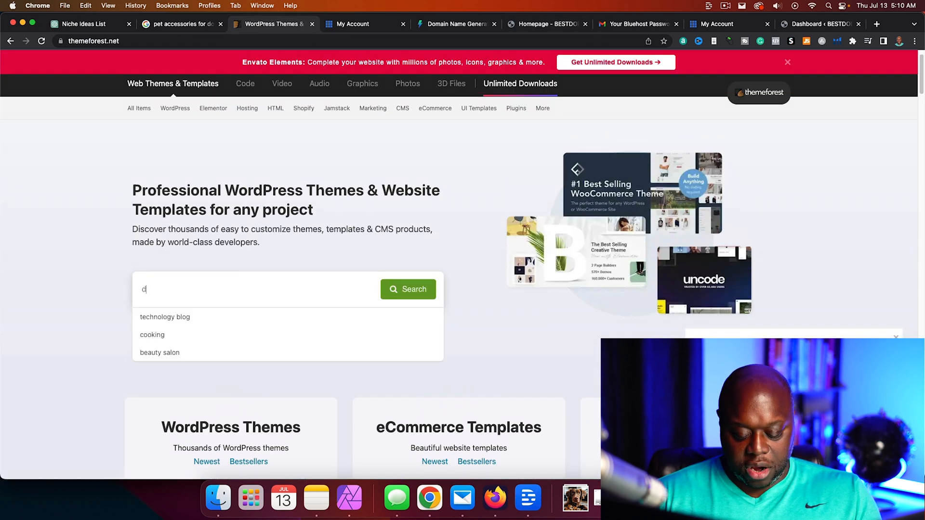
{"action": "type", "text": "og"}
{"action": "key", "text": "Return"}
Narrow the dog search results to the WordPress category and look through the listed themes
{"action": "scroll", "coordinate": [580, 266], "scroll_direction": "down", "scroll_amount": 3}
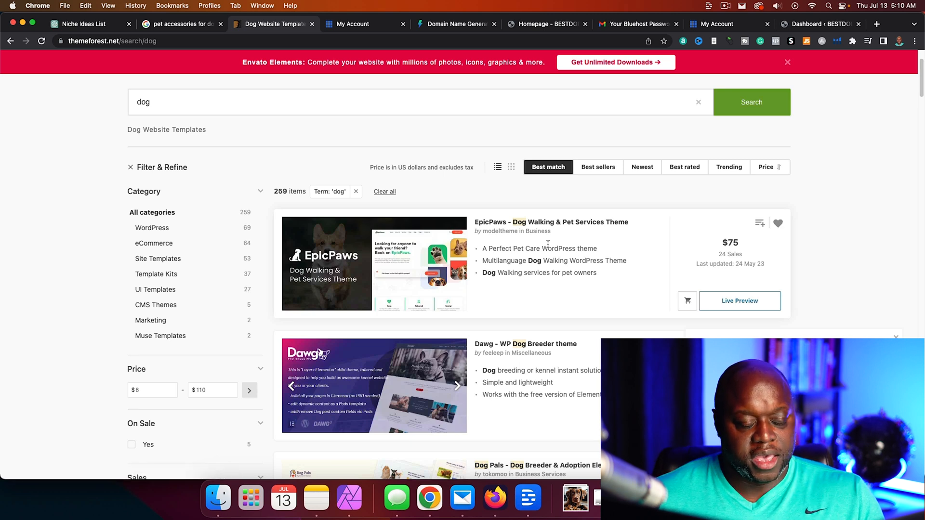
{"action": "scroll", "coordinate": [547, 243], "scroll_direction": "down", "scroll_amount": 2}
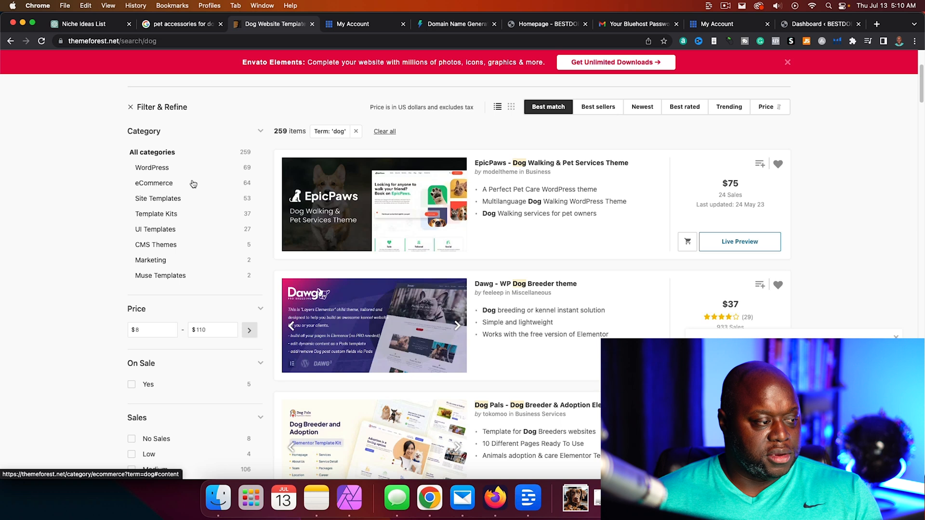
{"action": "left_click", "coordinate": [161, 171]}
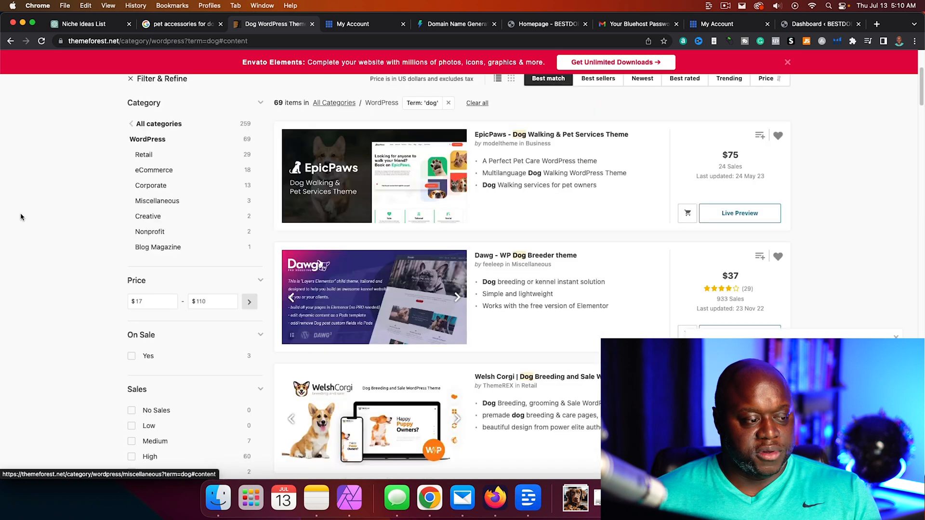
{"action": "scroll", "coordinate": [63, 223], "scroll_direction": "down", "scroll_amount": 1}
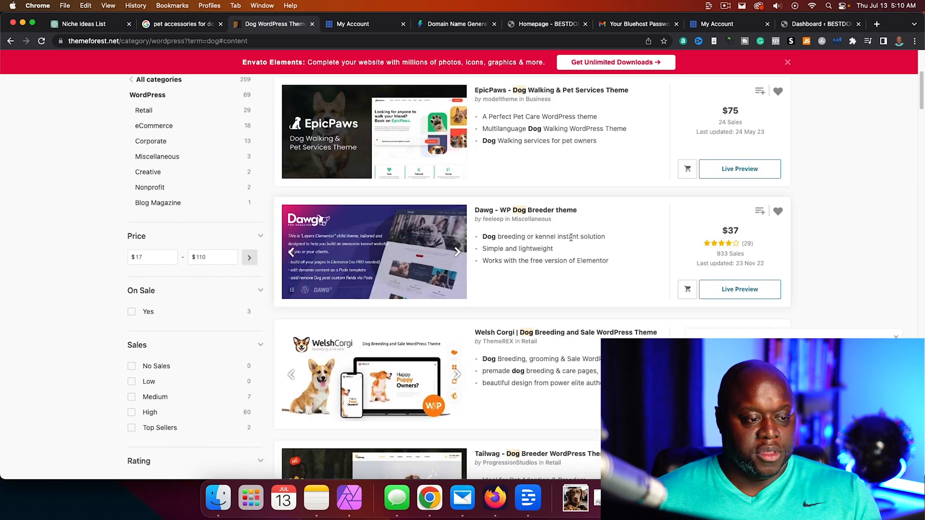
{"action": "scroll", "coordinate": [506, 264], "scroll_direction": "down", "scroll_amount": 1}
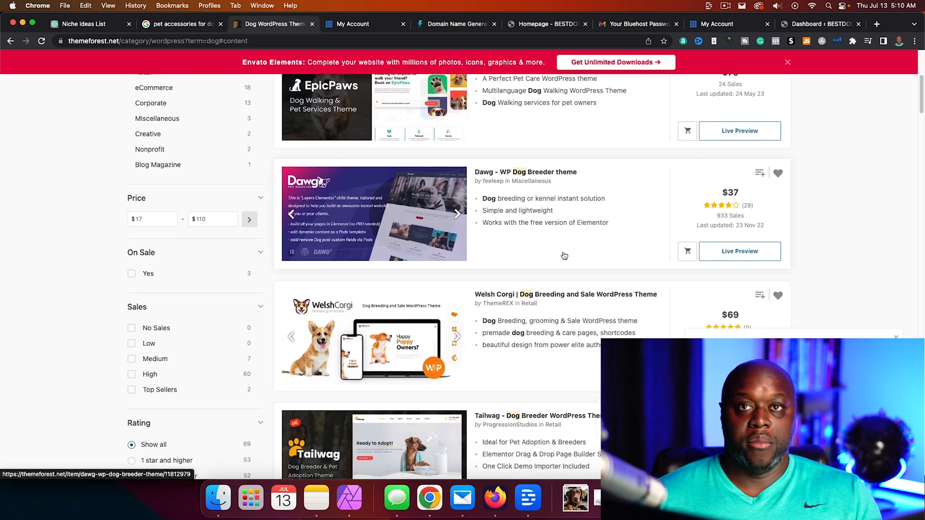
{"action": "scroll", "coordinate": [564, 255], "scroll_direction": "down", "scroll_amount": 5}
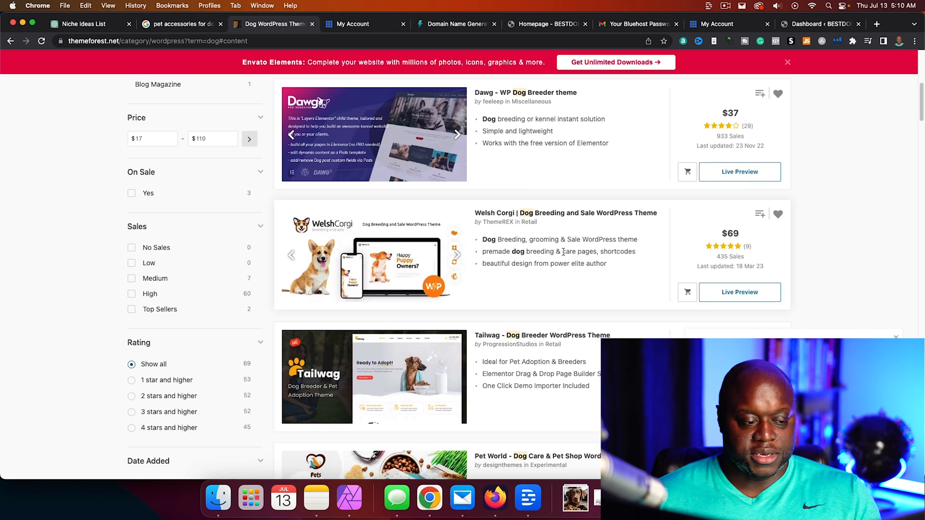
{"action": "scroll", "coordinate": [564, 253], "scroll_direction": "down", "scroll_amount": 4}
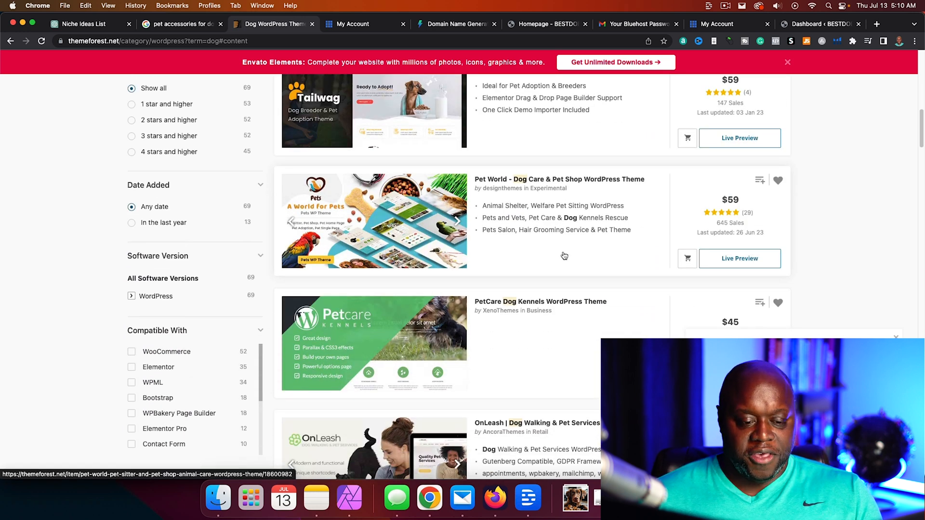
{"action": "scroll", "coordinate": [564, 255], "scroll_direction": "down", "scroll_amount": 1}
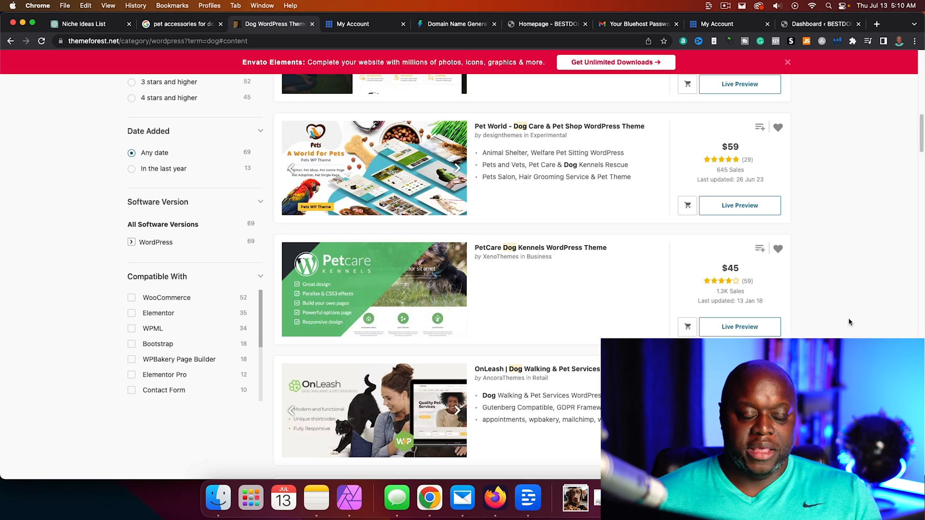
{"action": "scroll", "coordinate": [815, 289], "scroll_direction": "down", "scroll_amount": 8}
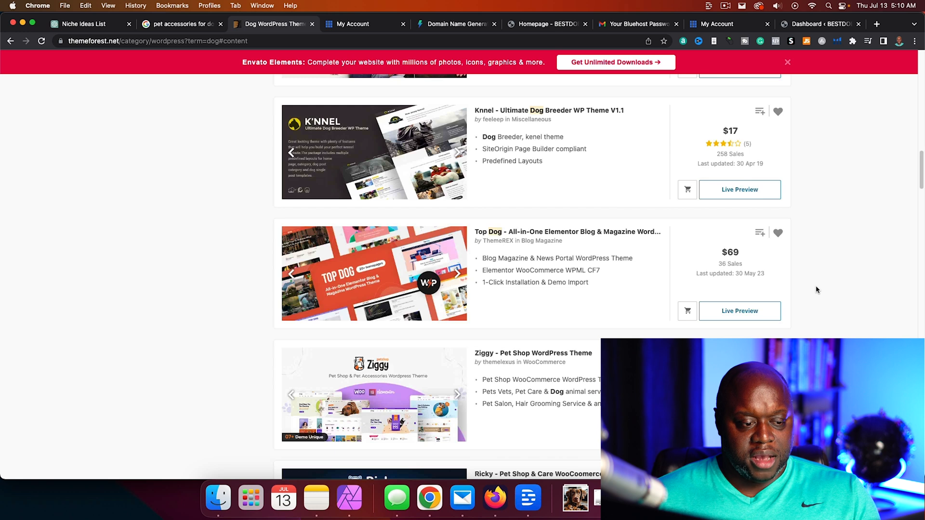
Replace the search term with "pet blog" and search the WordPress themes again
{"action": "scroll", "coordinate": [815, 289], "scroll_direction": "up", "scroll_amount": 15}
{"action": "left_click", "coordinate": [269, 182]}
{"action": "key", "text": "super+a"}
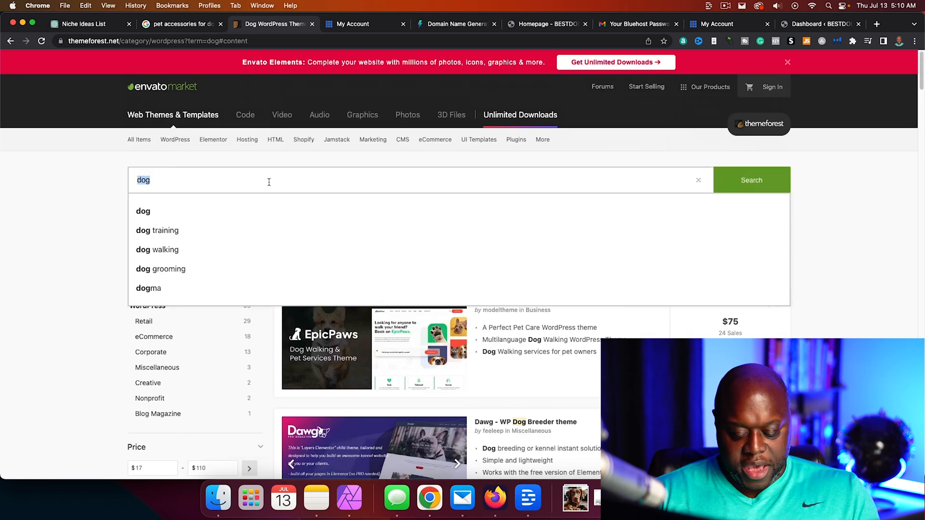
{"action": "type", "text": "pet blog"}
{"action": "key", "text": "Return"}
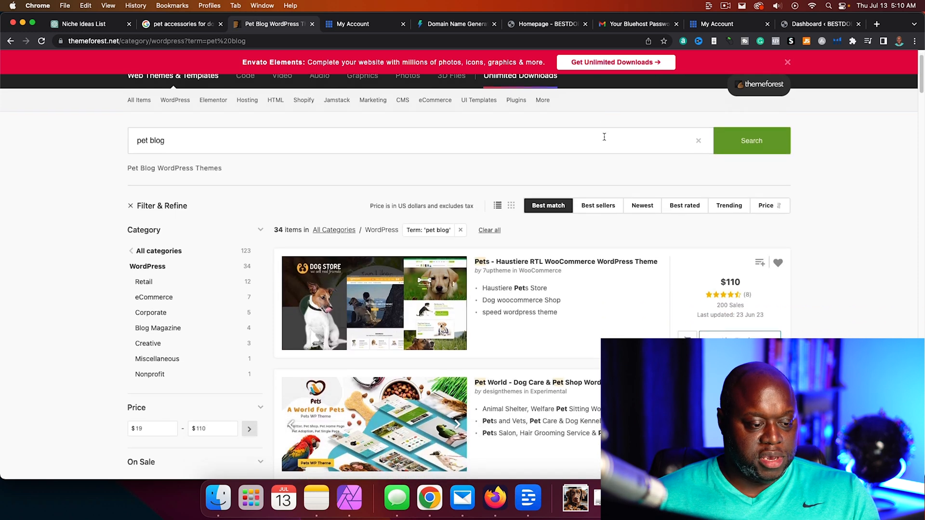
Look through the pet blog themes and sort them by best sellers
{"action": "scroll", "coordinate": [604, 136], "scroll_direction": "down", "scroll_amount": 3}
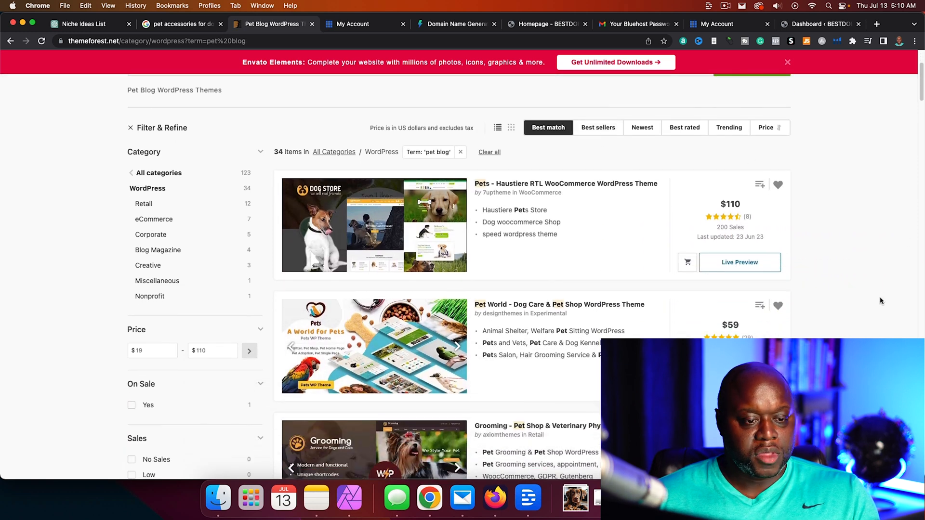
{"action": "scroll", "coordinate": [875, 304], "scroll_direction": "down", "scroll_amount": 1}
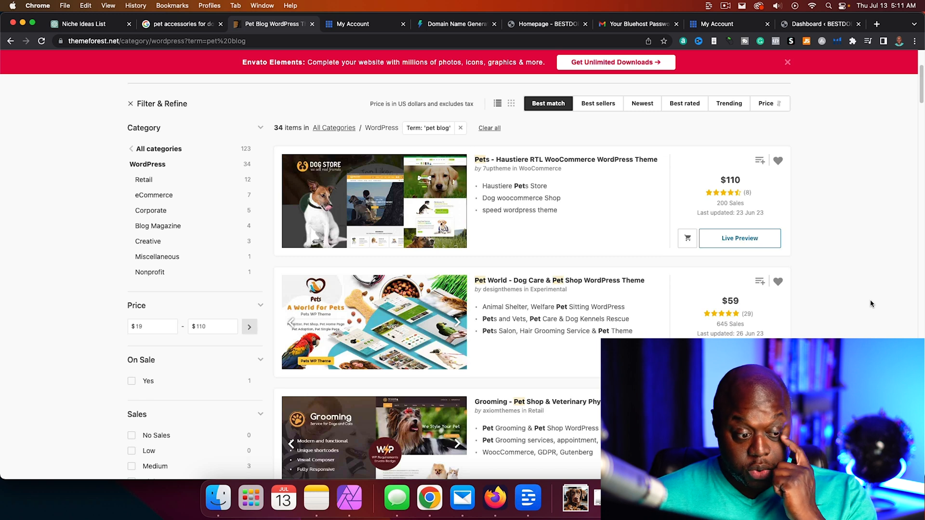
{"action": "scroll", "coordinate": [871, 304], "scroll_direction": "down", "scroll_amount": 14}
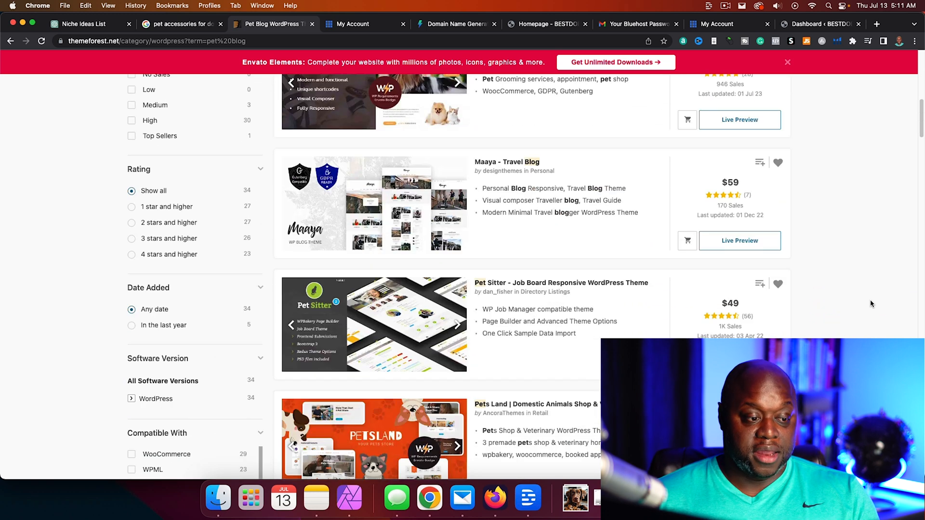
{"action": "scroll", "coordinate": [871, 303], "scroll_direction": "down", "scroll_amount": 3}
{"action": "scroll", "coordinate": [872, 304], "scroll_direction": "up", "scroll_amount": 6}
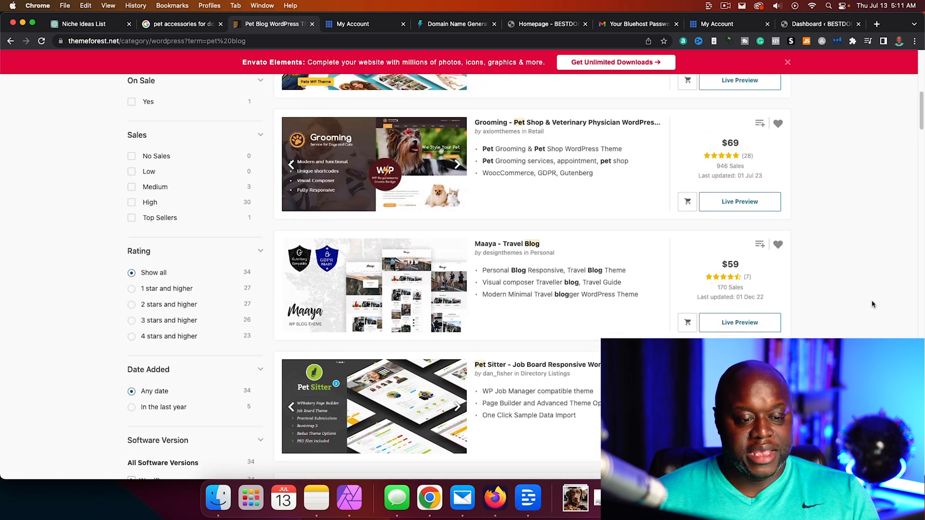
{"action": "scroll", "coordinate": [872, 304], "scroll_direction": "up", "scroll_amount": 12}
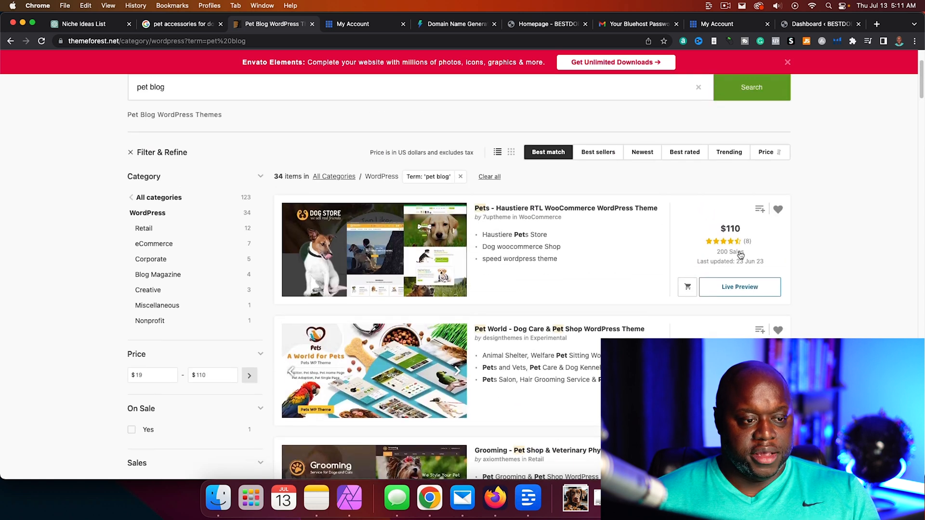
{"action": "left_click", "coordinate": [598, 151]}
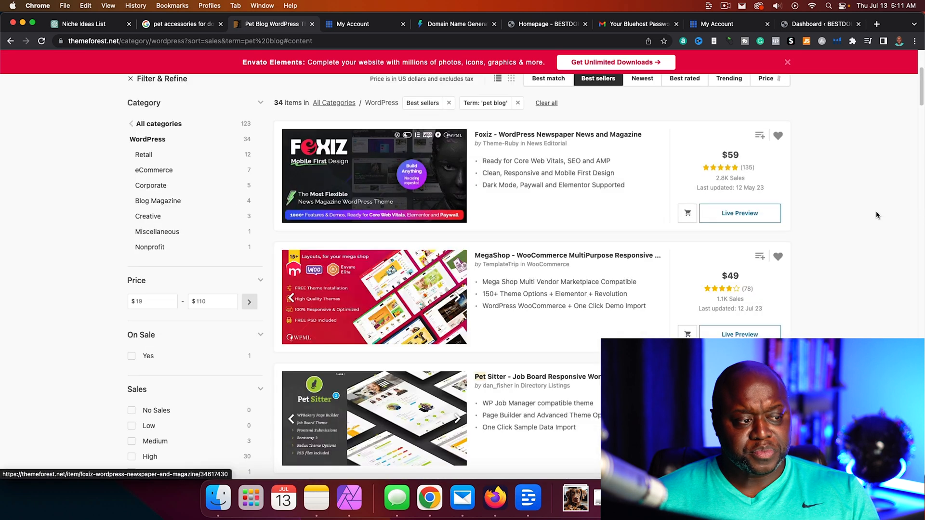
Open the Pet Sitter - Job Board Responsive WordPress Theme from the results and launch its live preview
{"action": "scroll", "coordinate": [841, 339], "scroll_direction": "down", "scroll_amount": 5}
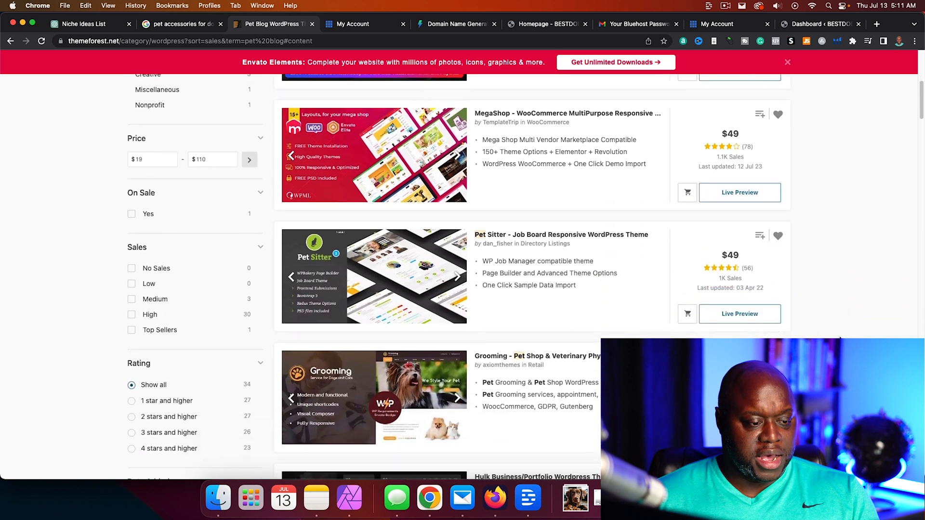
{"action": "left_click", "coordinate": [379, 270]}
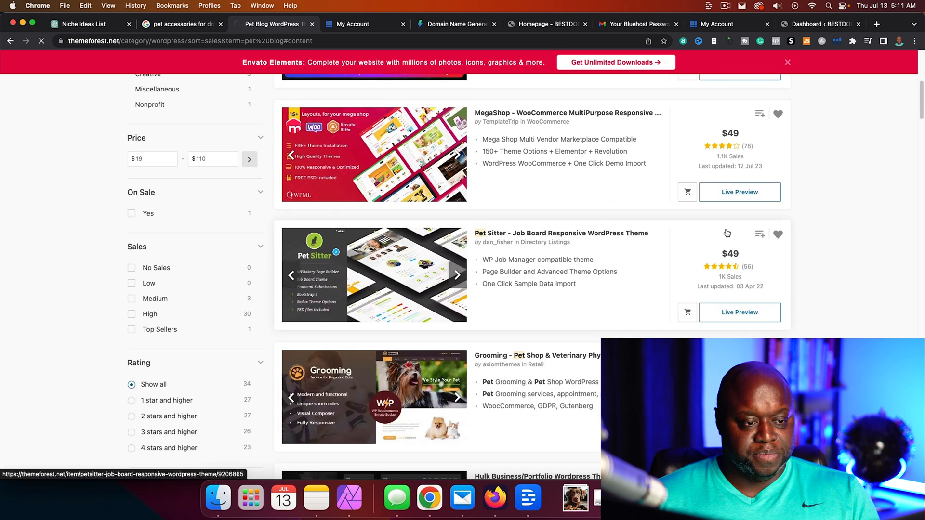
{"action": "scroll", "coordinate": [366, 269], "scroll_direction": "down", "scroll_amount": 5}
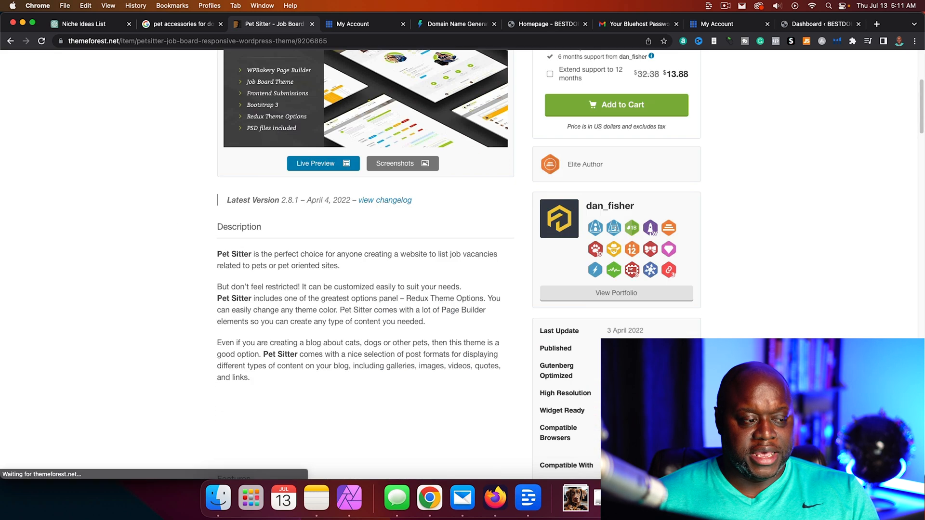
{"action": "left_click", "coordinate": [336, 162]}
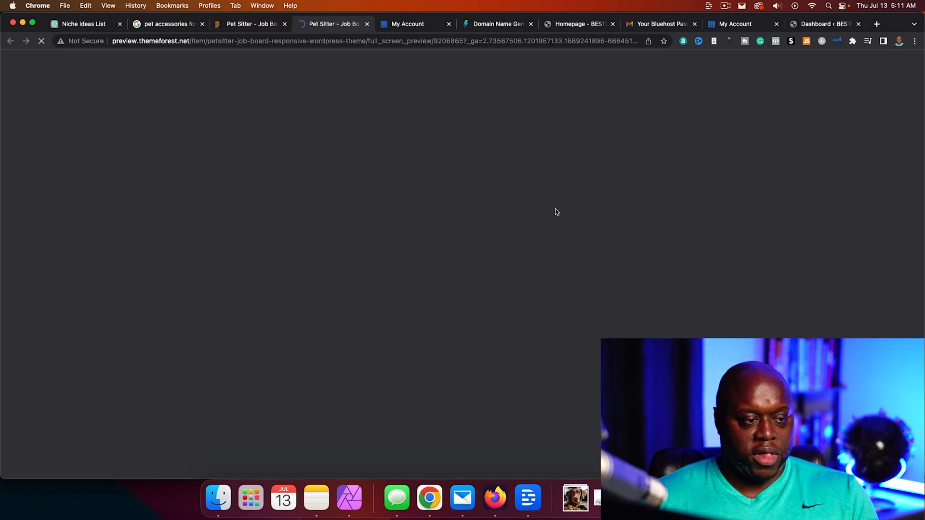
Return to the Pet Sitter item page and examine its description, layouts, feature list and add-on compatibility
{"action": "left_click", "coordinate": [258, 24]}
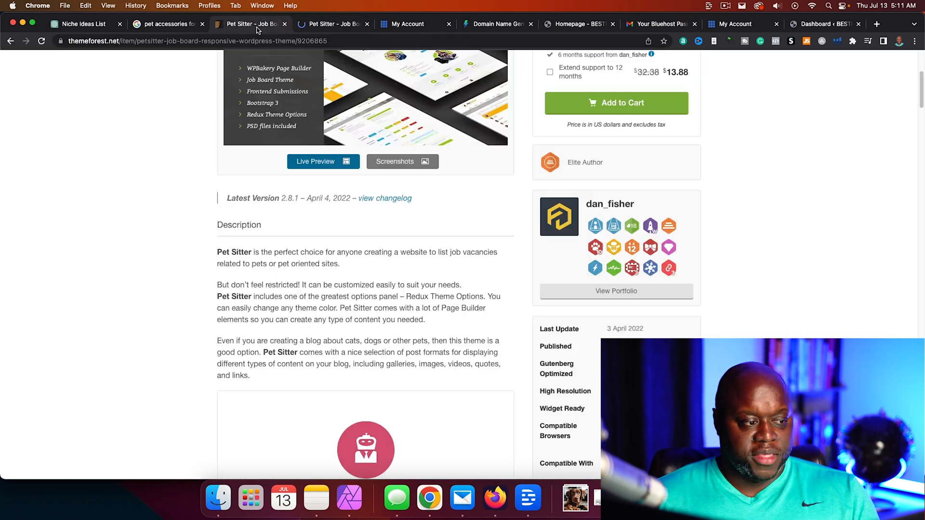
{"action": "scroll", "coordinate": [159, 249], "scroll_direction": "up", "scroll_amount": 3}
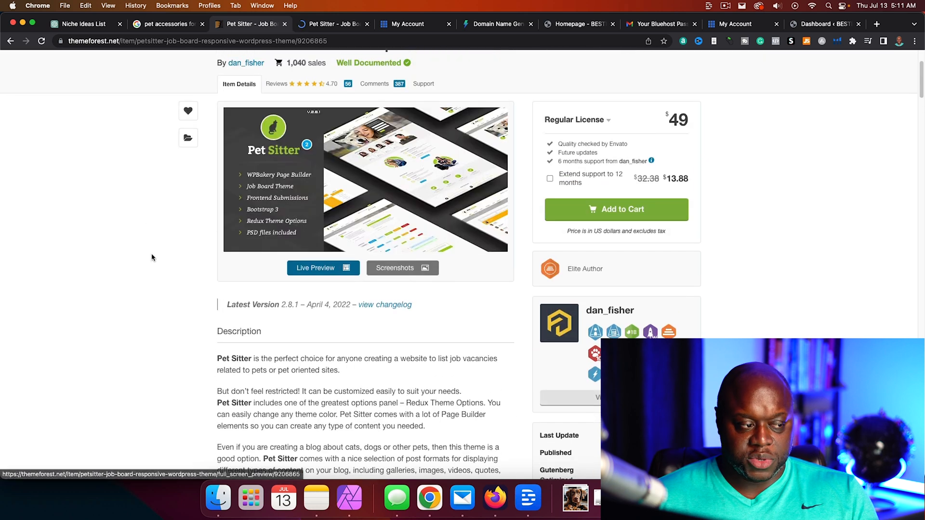
{"action": "scroll", "coordinate": [152, 258], "scroll_direction": "down", "scroll_amount": 1}
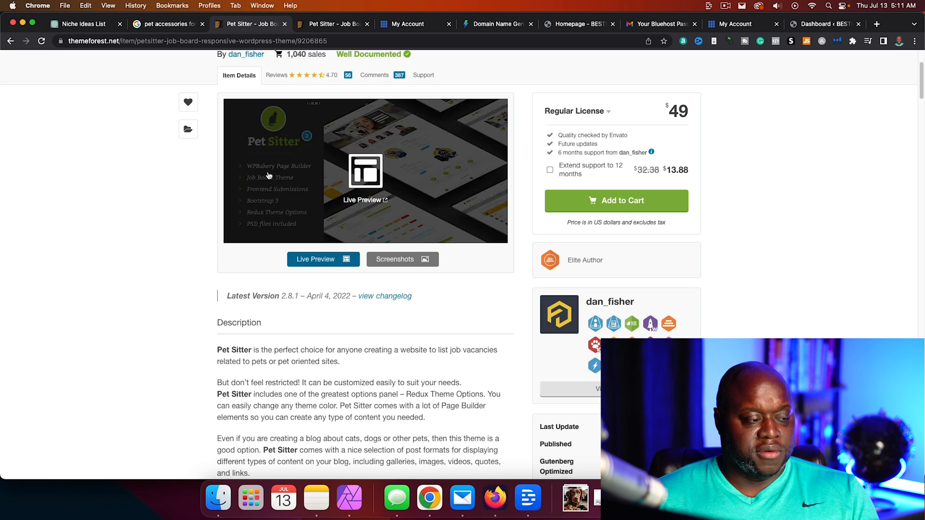
{"action": "scroll", "coordinate": [112, 288], "scroll_direction": "down", "scroll_amount": 5}
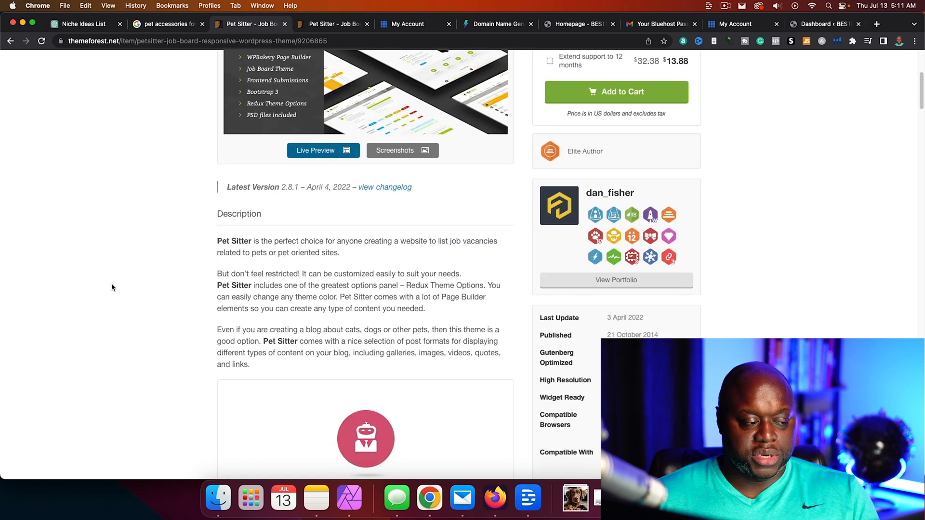
{"action": "scroll", "coordinate": [112, 287], "scroll_direction": "down", "scroll_amount": 20}
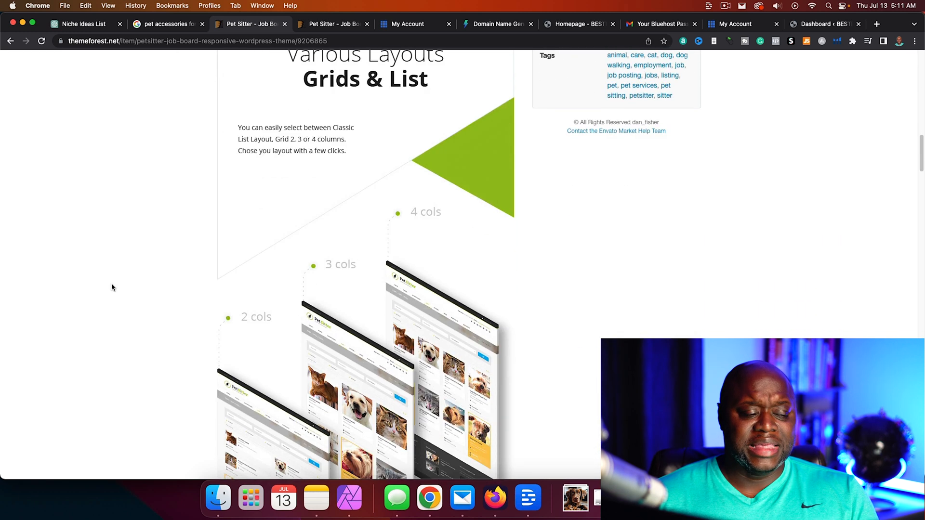
{"action": "scroll", "coordinate": [111, 288], "scroll_direction": "down", "scroll_amount": 20}
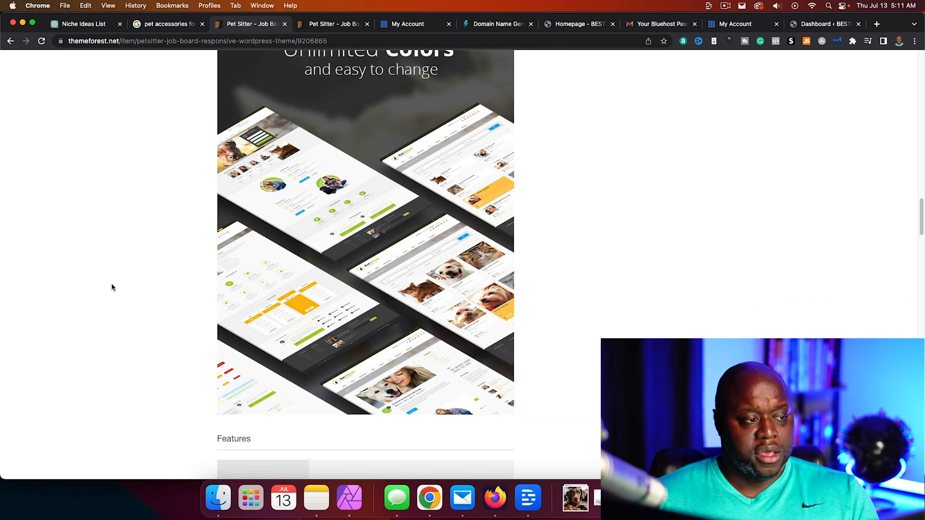
{"action": "scroll", "coordinate": [112, 288], "scroll_direction": "down", "scroll_amount": 15}
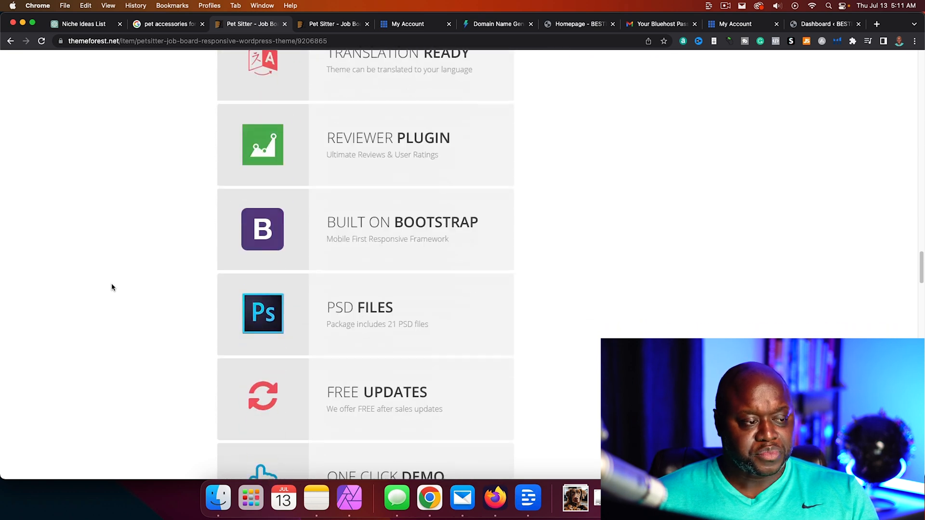
{"action": "scroll", "coordinate": [112, 288], "scroll_direction": "down", "scroll_amount": 10}
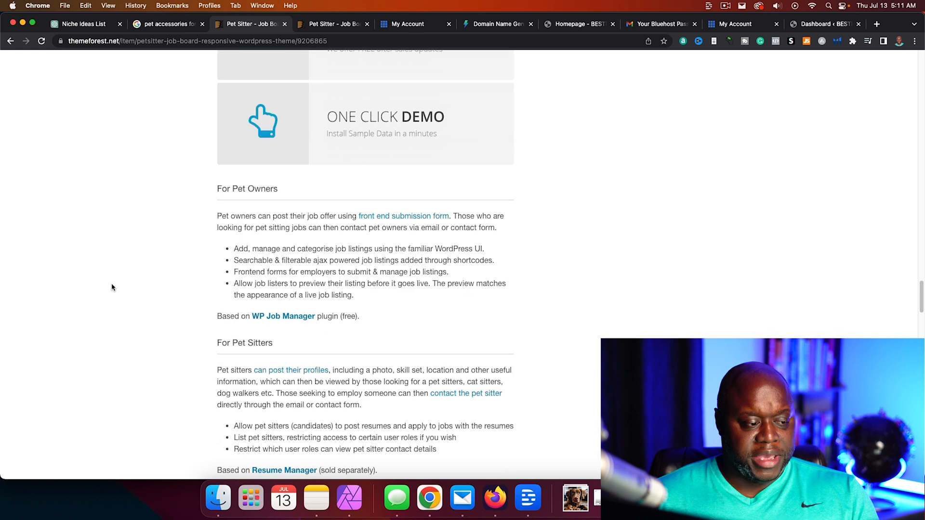
{"action": "scroll", "coordinate": [112, 287], "scroll_direction": "down", "scroll_amount": 10}
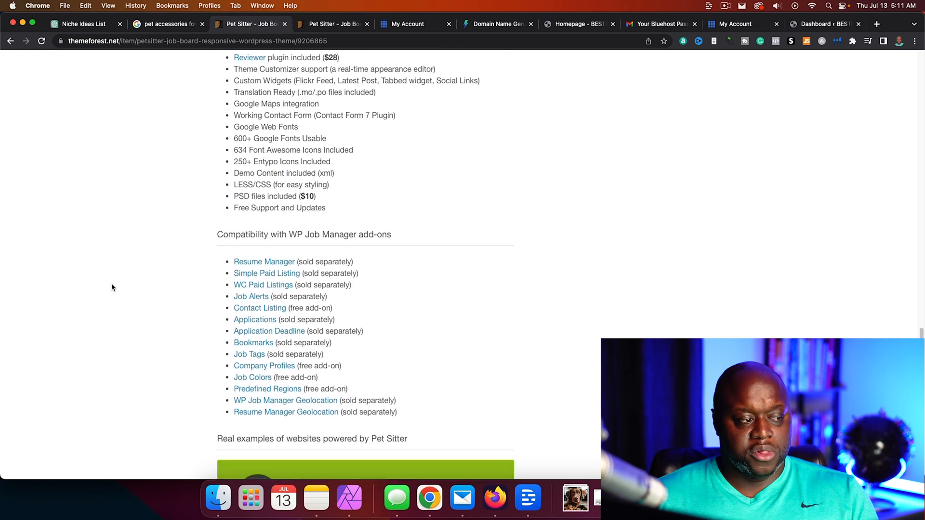
{"action": "scroll", "coordinate": [111, 288], "scroll_direction": "up", "scroll_amount": 4}
{"action": "scroll", "coordinate": [111, 288], "scroll_direction": "up", "scroll_amount": 20}
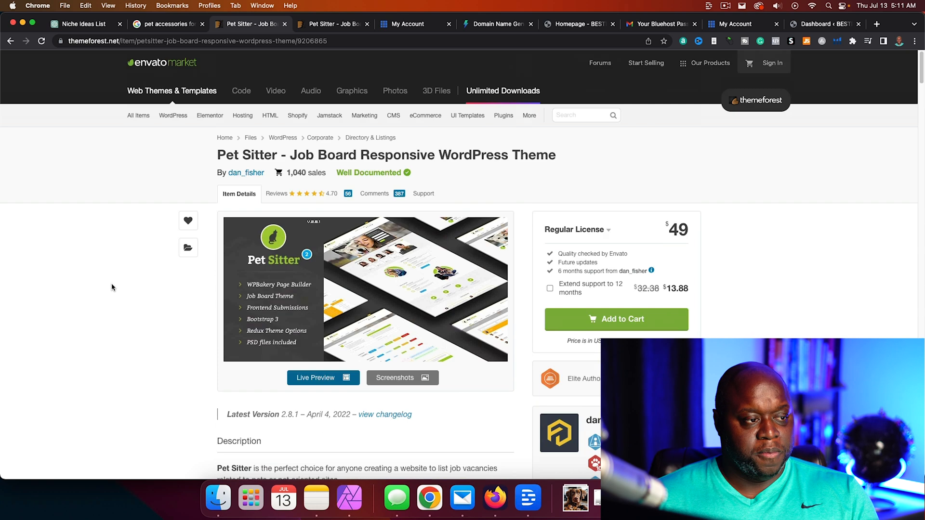
Search all ThemeForest templates for "blog" and open the Lets Blog WordPress theme from the results
{"action": "left_click", "coordinate": [172, 95]}
{"action": "left_click", "coordinate": [212, 322]}
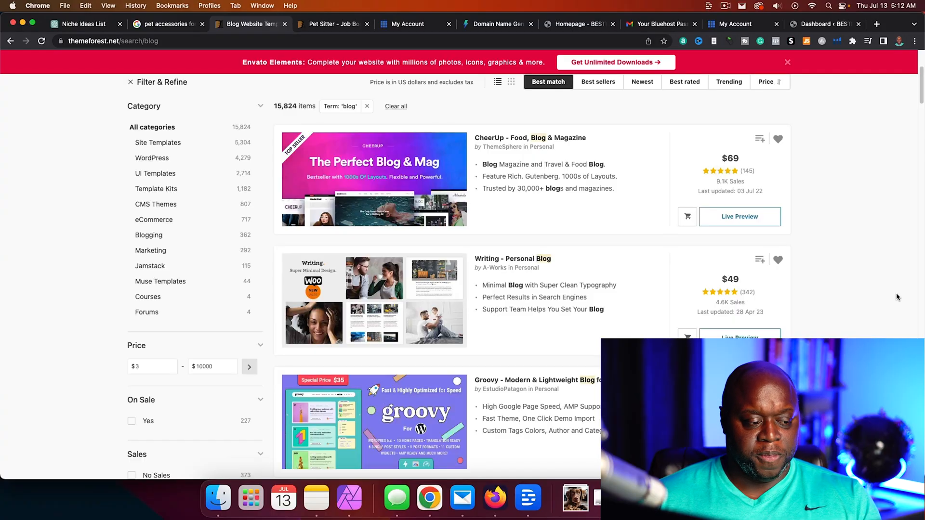
{"action": "scroll", "coordinate": [904, 282], "scroll_direction": "down", "scroll_amount": 5}
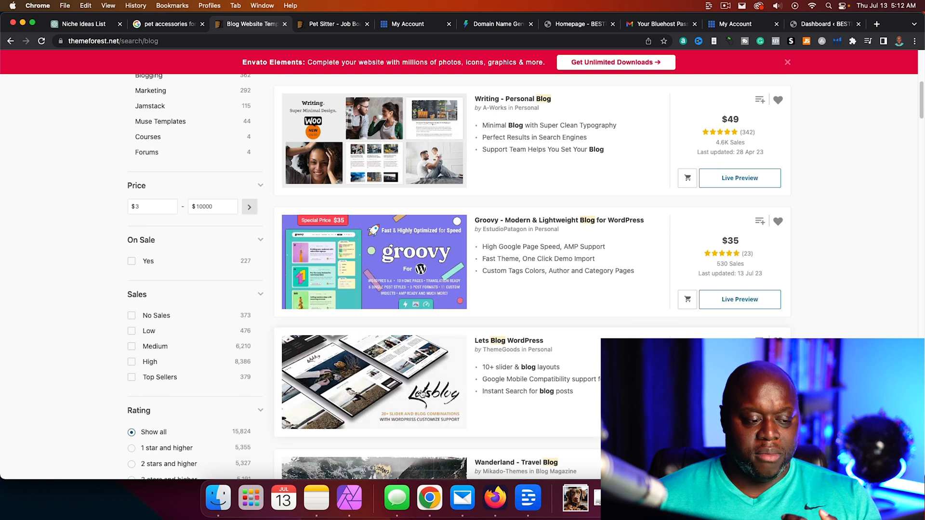
{"action": "left_click", "coordinate": [367, 370]}
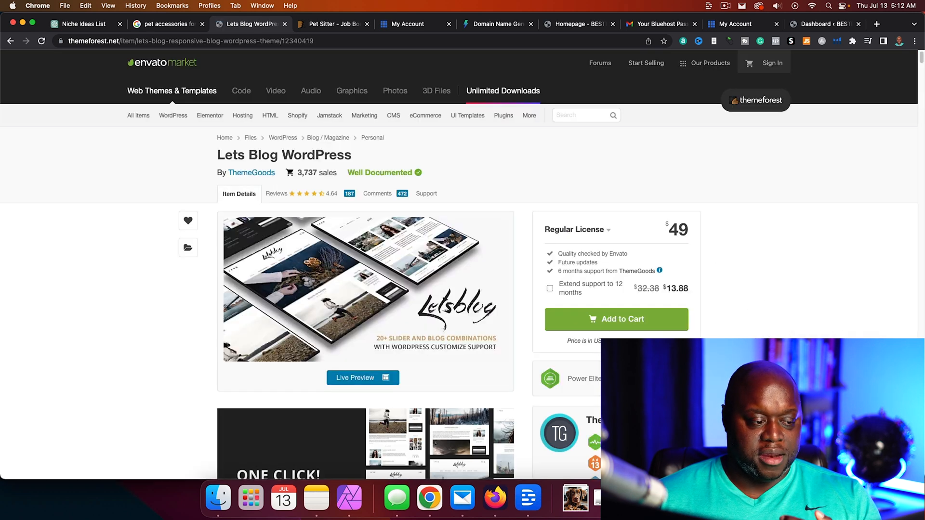
Launch the live preview of the Lets Blog WordPress theme and look through its demo homepage
{"action": "left_click", "coordinate": [359, 378]}
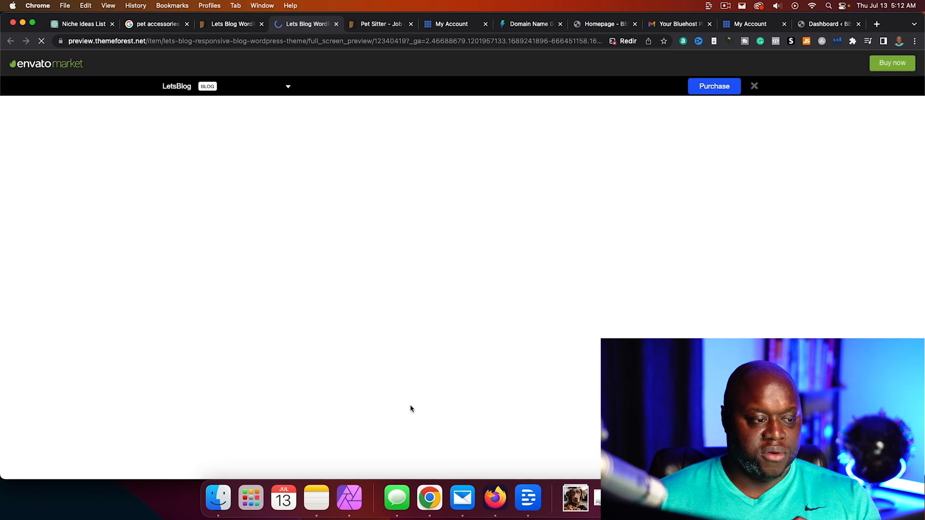
{"action": "scroll", "coordinate": [422, 375], "scroll_direction": "down", "scroll_amount": 8}
{"action": "scroll", "coordinate": [422, 400], "scroll_direction": "down", "scroll_amount": 10}
{"action": "scroll", "coordinate": [422, 400], "scroll_direction": "up", "scroll_amount": 20}
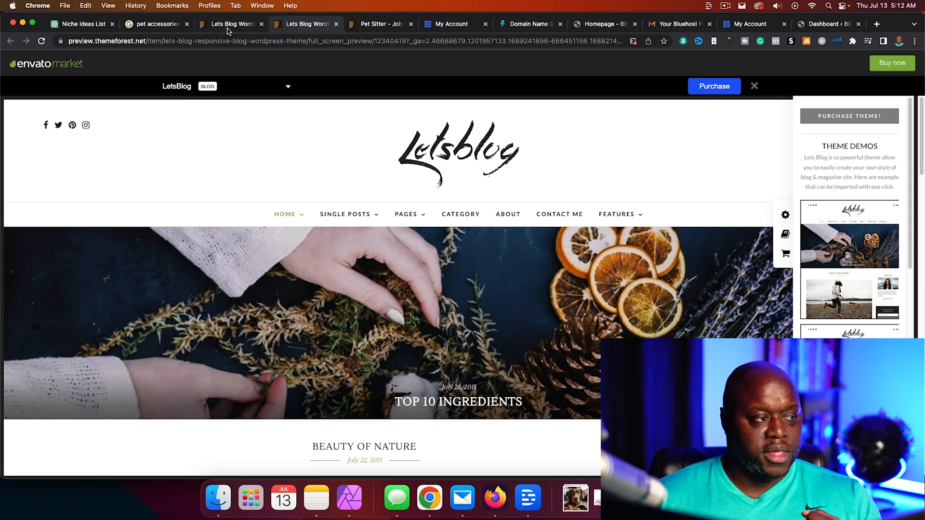
Buy the Lets Blog WordPress theme, signing in to the existing Envato account and paying with PayPal
{"action": "left_click", "coordinate": [243, 28]}
{"action": "left_click", "coordinate": [571, 369]}
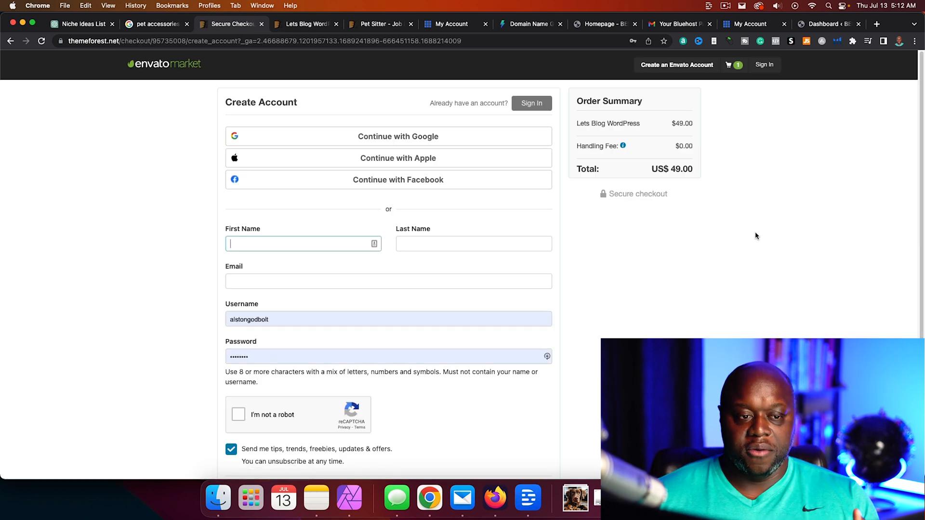
{"action": "left_click", "coordinate": [764, 66]}
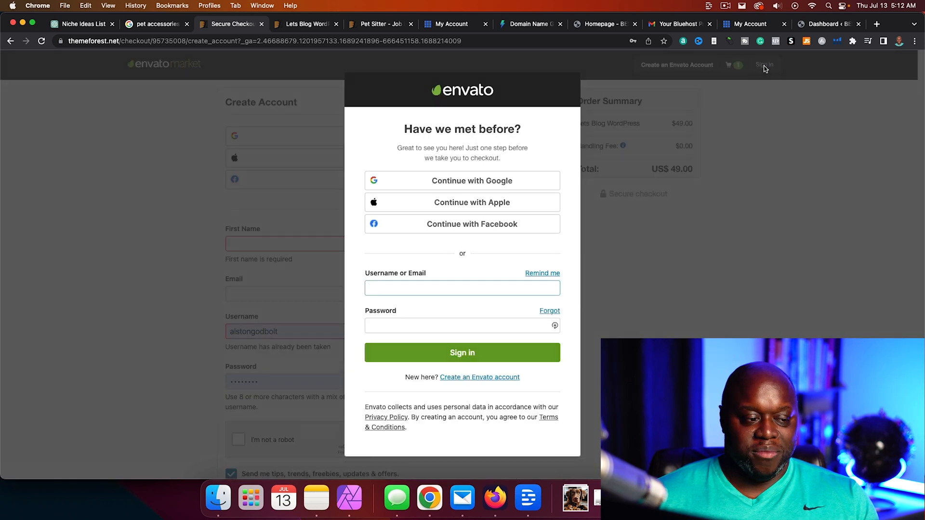
{"action": "left_click", "coordinate": [517, 357]}
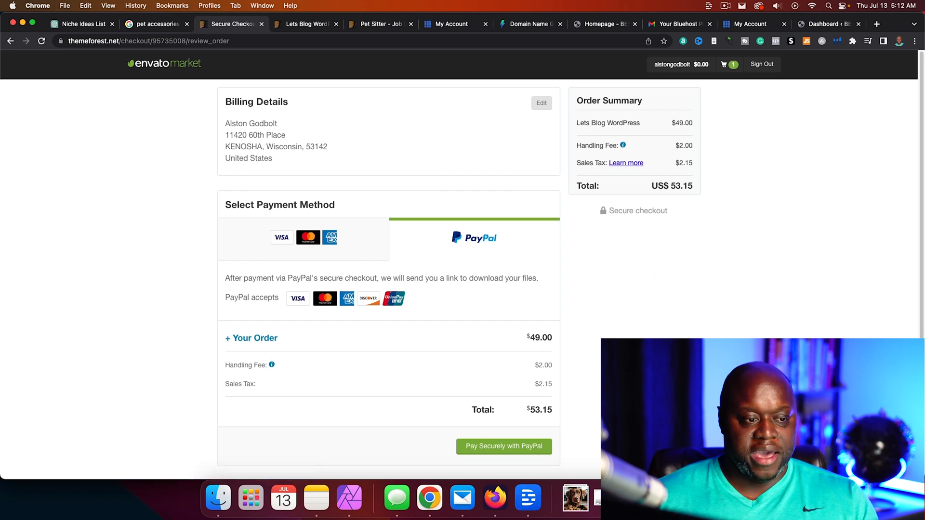
{"action": "scroll", "coordinate": [579, 435], "scroll_direction": "down", "scroll_amount": 1}
{"action": "left_click", "coordinate": [511, 448]}
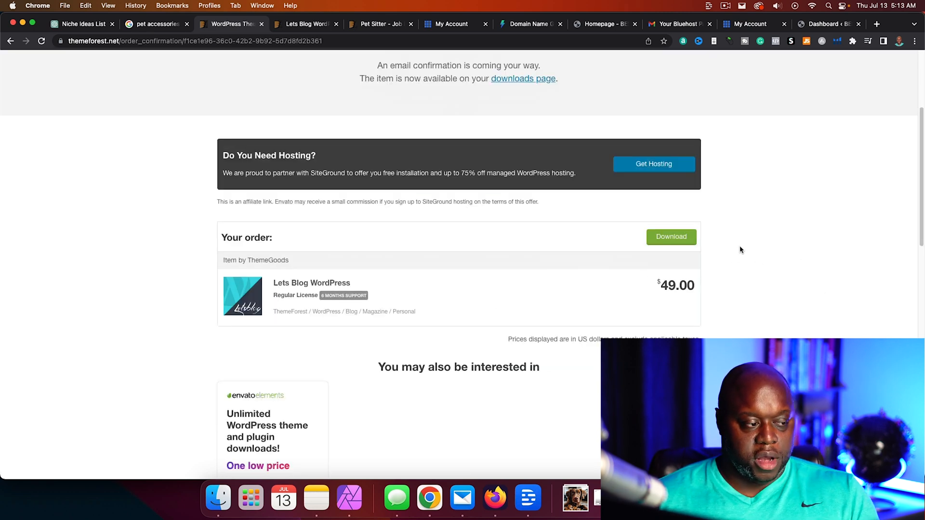
Download and extract the purchased theme archive, and locate letsblog-v3.4.2.installable.zip in the Letsblog-v3-4-2 folder
{"action": "left_click", "coordinate": [672, 239]}
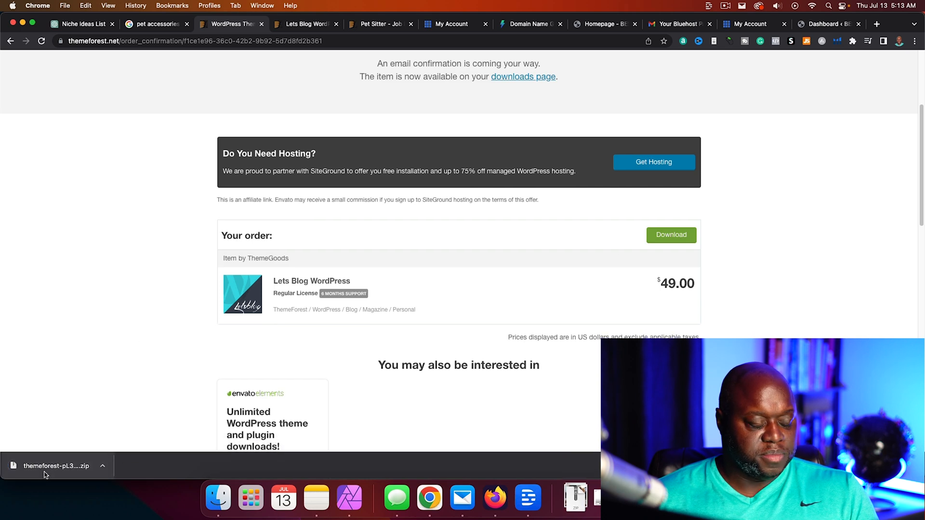
{"action": "left_click", "coordinate": [62, 470]}
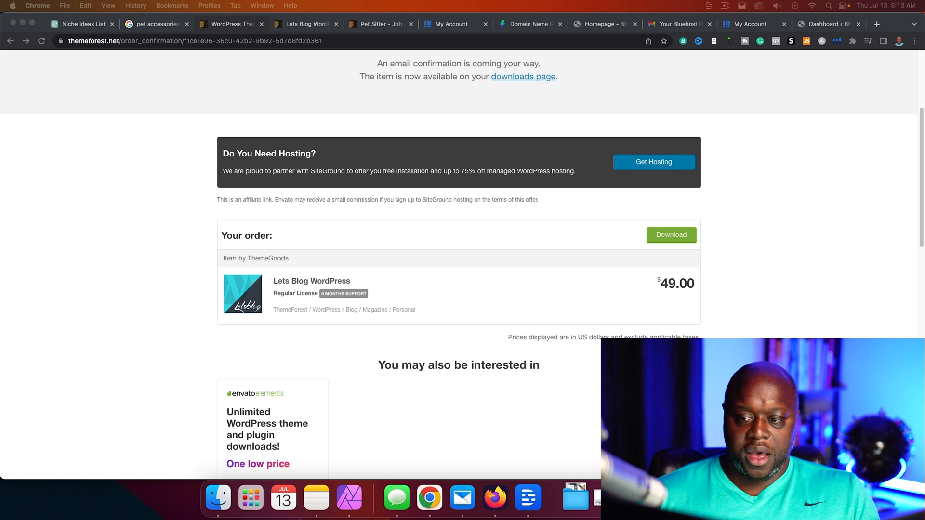
{"action": "left_click_drag", "start_coordinate": [924, 169], "coordinate": [394, 91]}
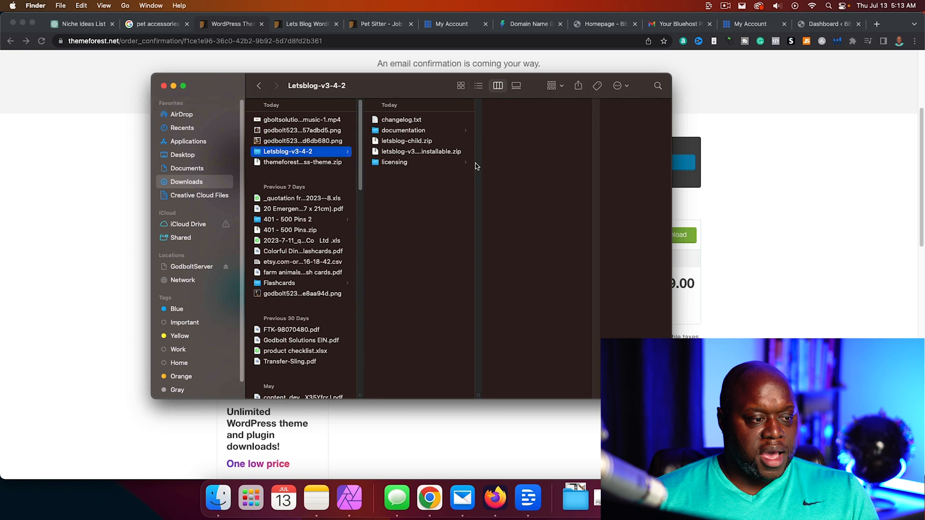
{"action": "left_click_drag", "start_coordinate": [478, 394], "coordinate": [611, 394]}
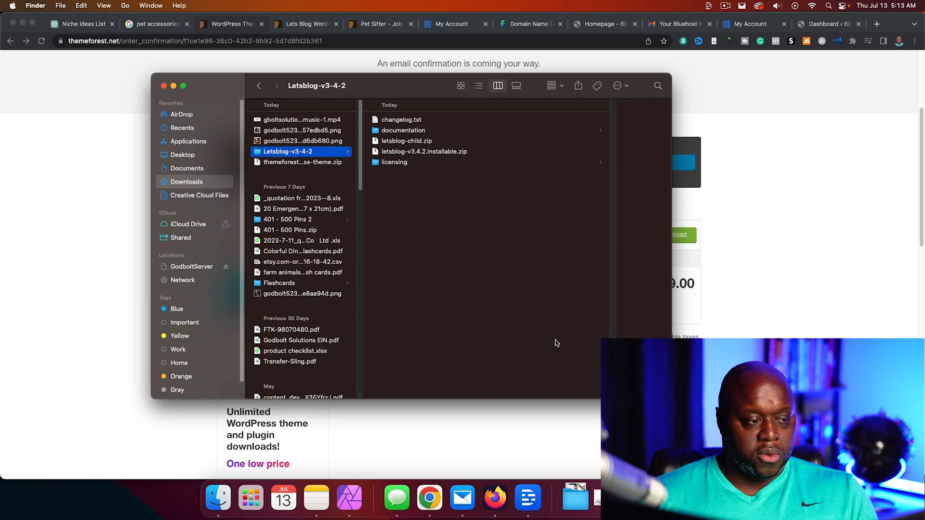
{"action": "left_click", "coordinate": [423, 154]}
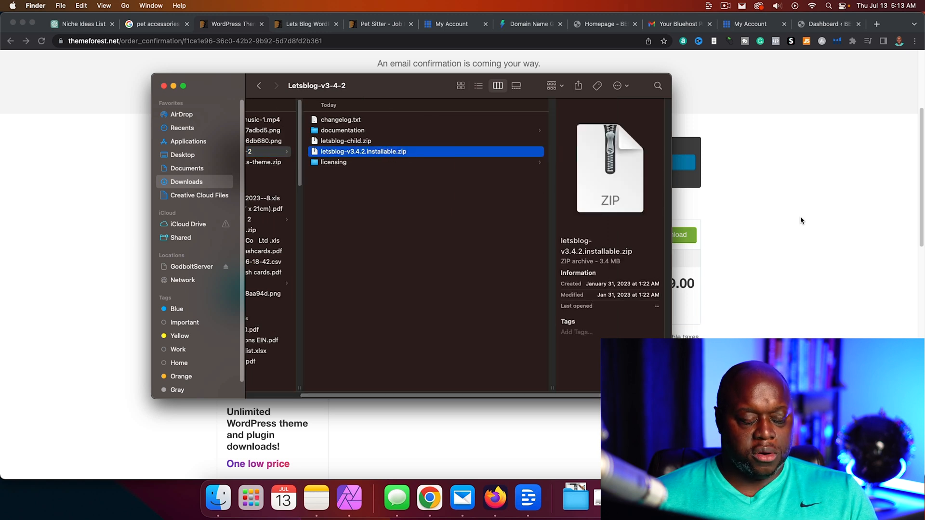
{"action": "left_click", "coordinate": [830, 229]}
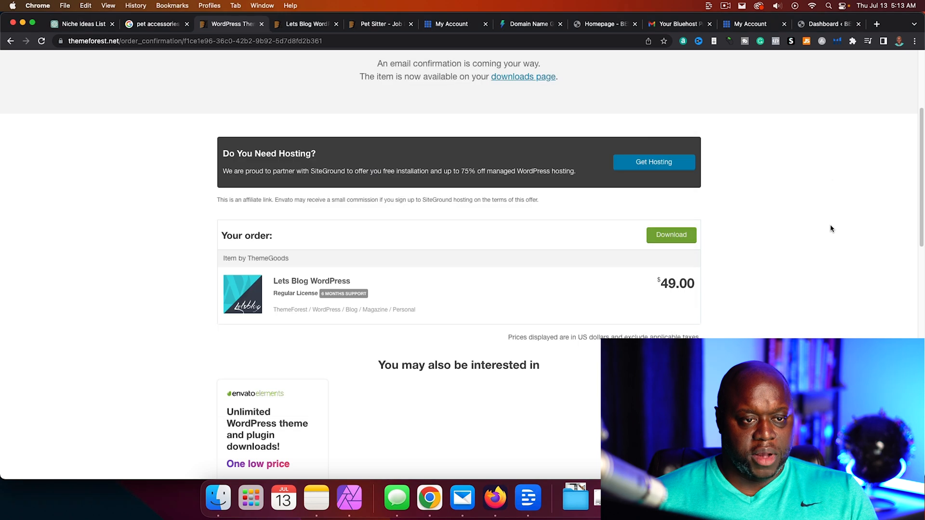
Return to the site's WordPress dashboard and open the theme upload page
{"action": "left_click", "coordinate": [742, 26]}
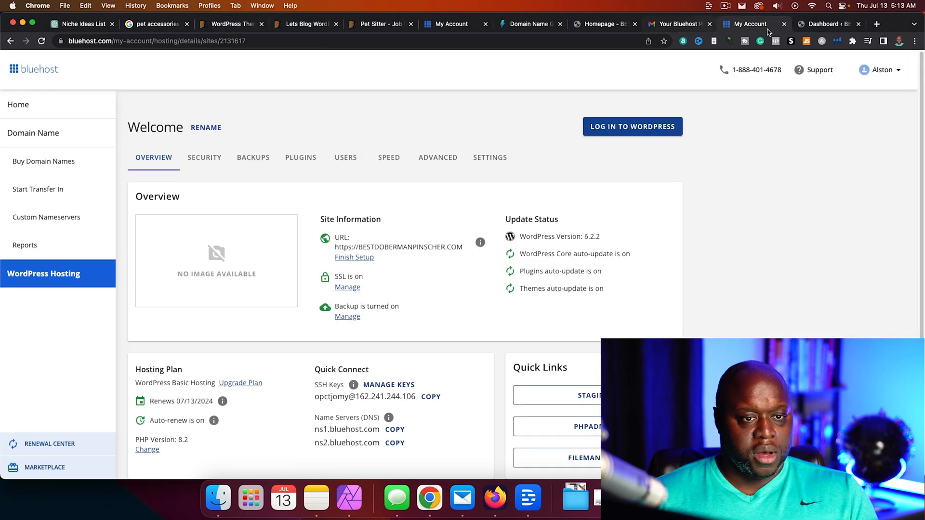
{"action": "left_click", "coordinate": [822, 25]}
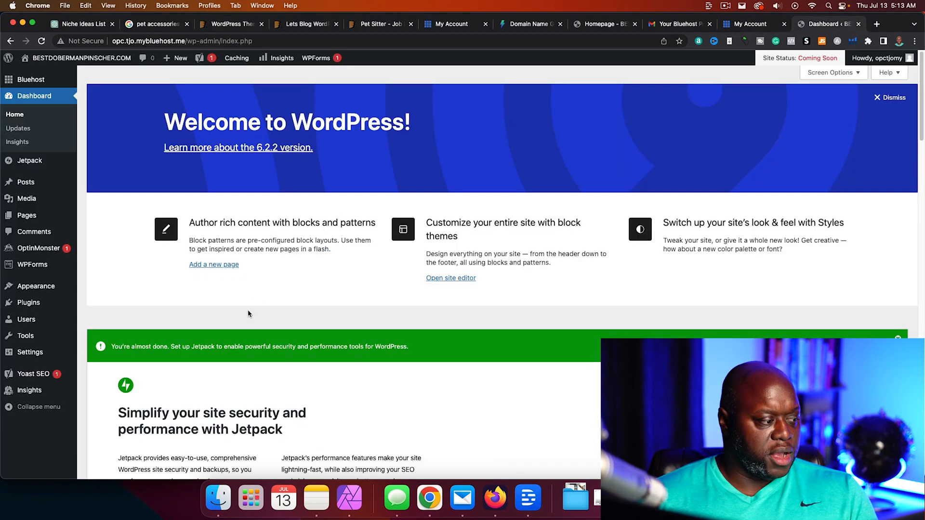
{"action": "mouse_move", "coordinate": [36, 286]}
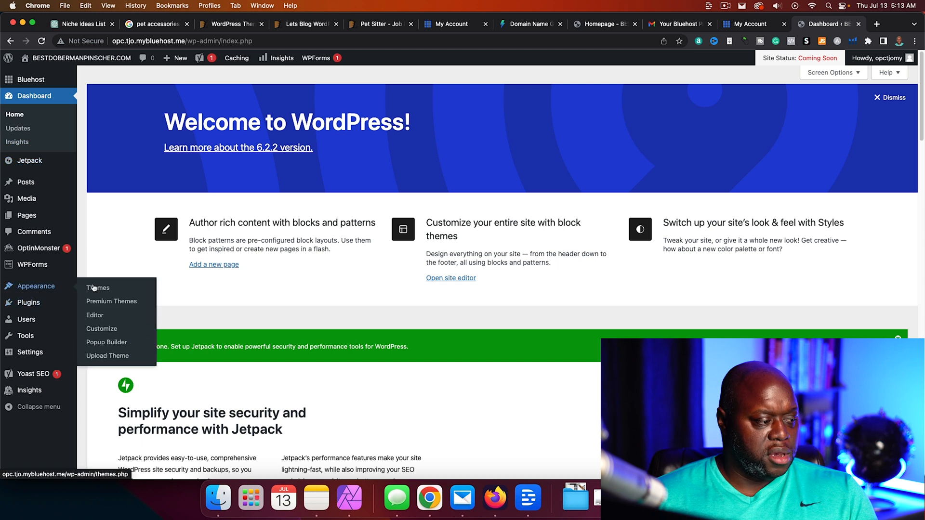
{"action": "left_click", "coordinate": [94, 287]}
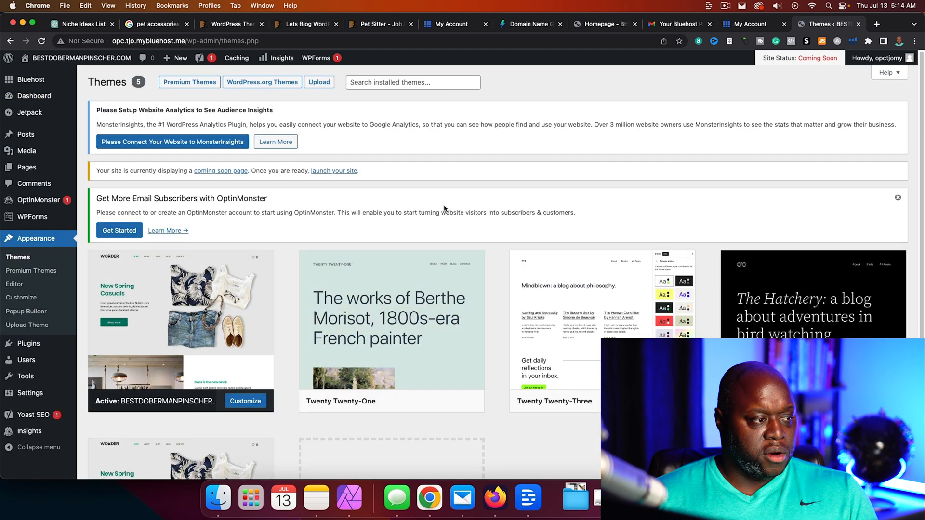
{"action": "left_click", "coordinate": [322, 83]}
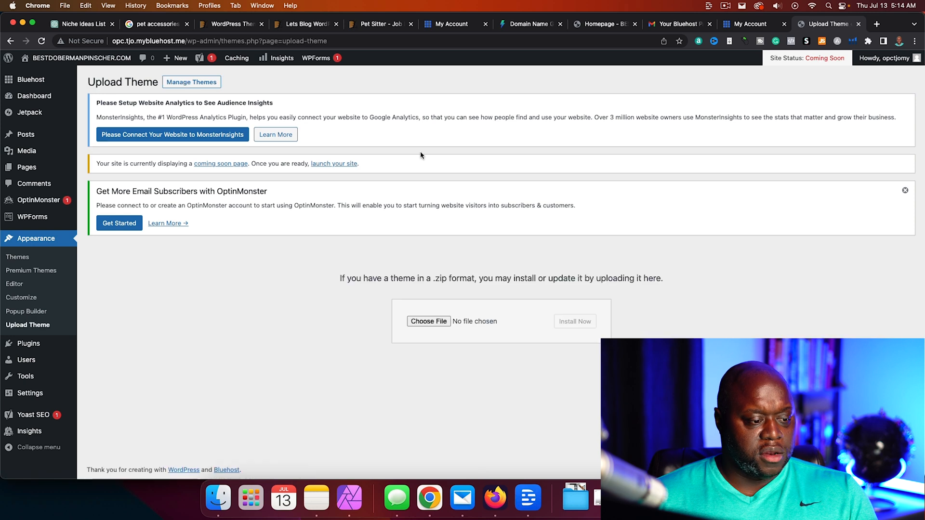
Choose letsblog-v3.4.2.installable.zip from Finder as the theme file and install it
{"action": "left_click", "coordinate": [419, 322]}
{"action": "left_click", "coordinate": [219, 497]}
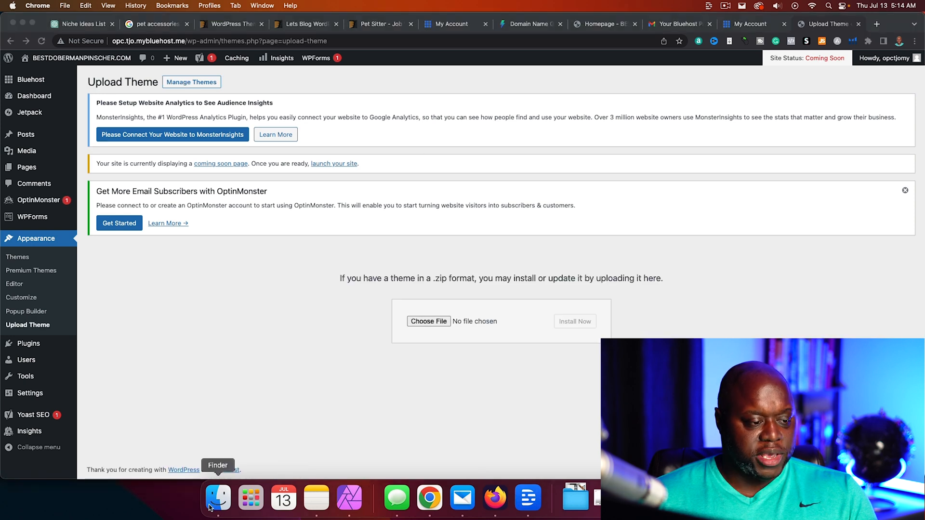
{"action": "left_click_drag", "start_coordinate": [368, 94], "coordinate": [66, 58]}
{"action": "left_click_drag", "start_coordinate": [73, 118], "coordinate": [447, 326]}
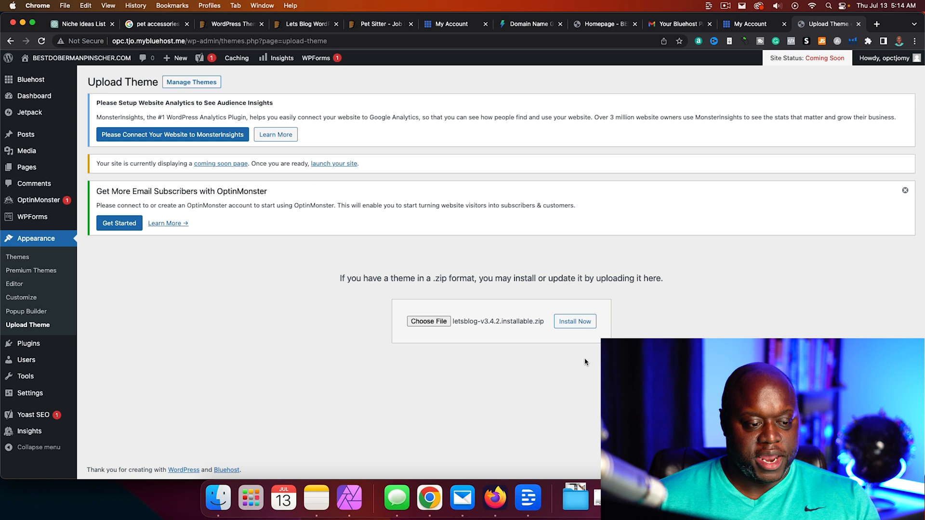
{"action": "left_click", "coordinate": [580, 324]}
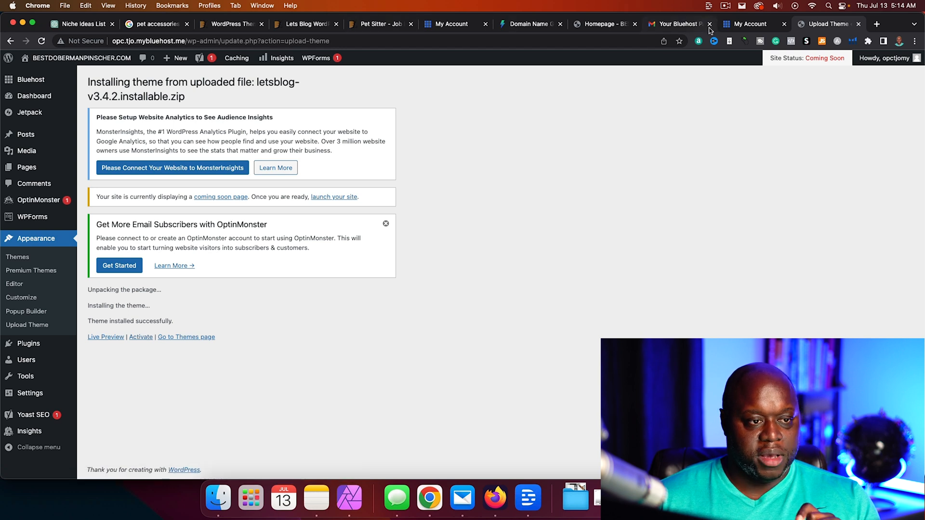
Check the site's current homepage and activate the newly installed Lets Blog theme
{"action": "left_click", "coordinate": [581, 29]}
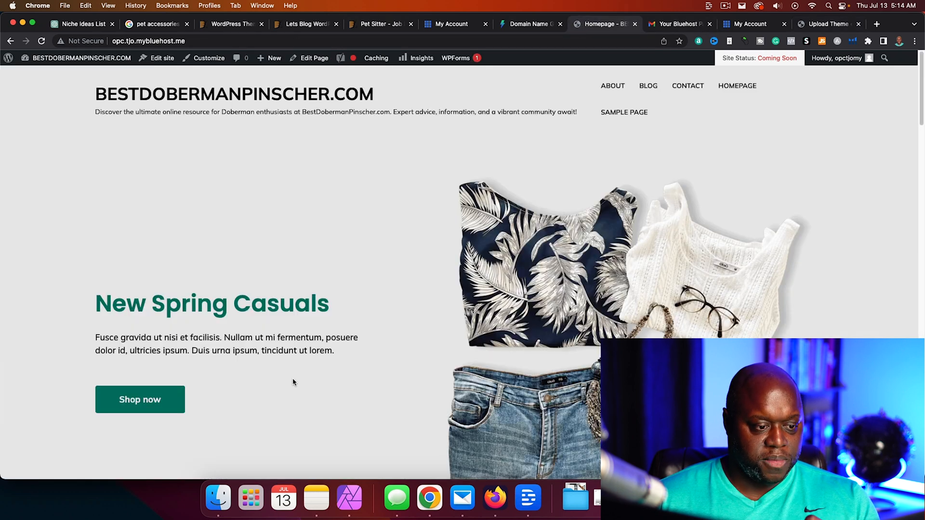
{"action": "left_click", "coordinate": [819, 25]}
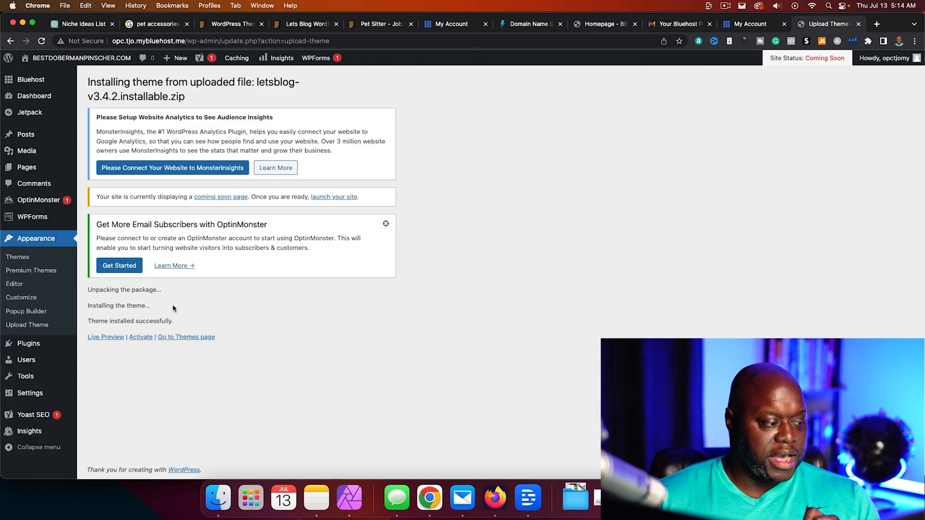
{"action": "left_click", "coordinate": [145, 338]}
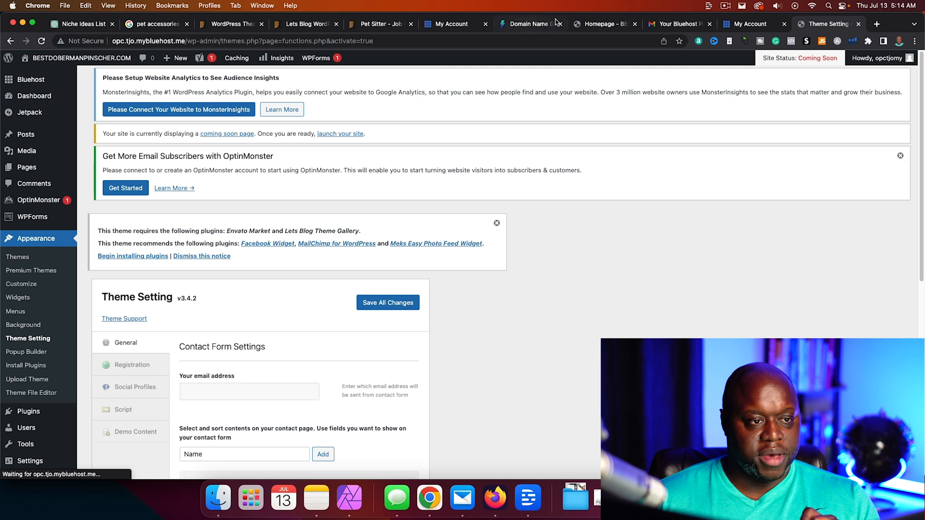
Reload the site's homepage and look through it under the Lets Blog theme
{"action": "left_click", "coordinate": [609, 27]}
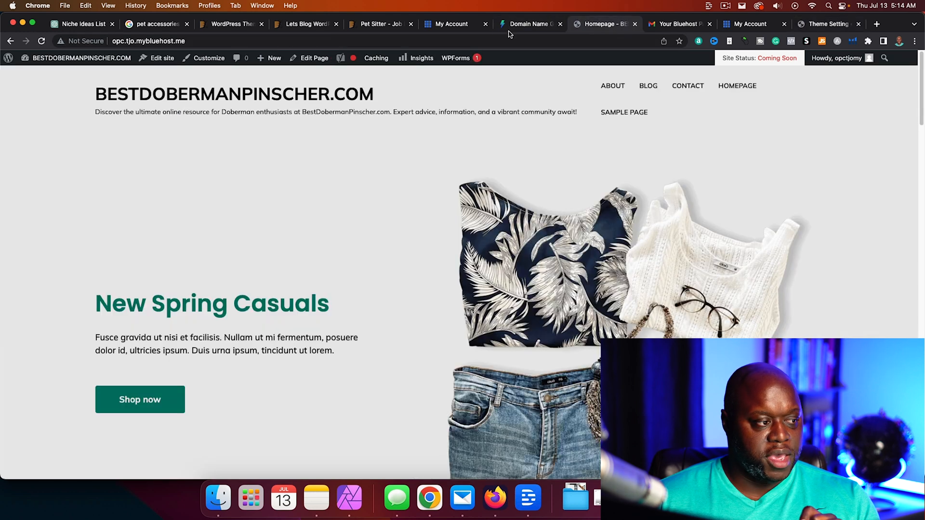
{"action": "left_click", "coordinate": [41, 41]}
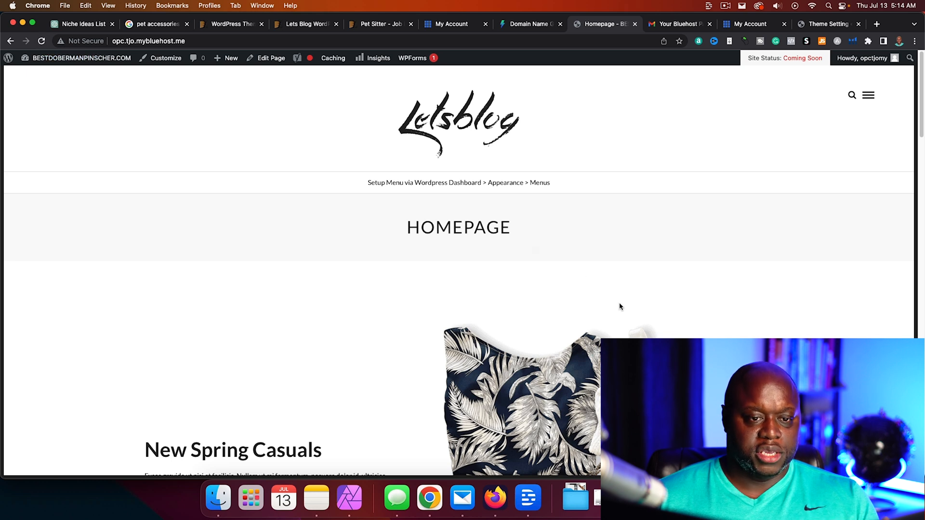
{"action": "scroll", "coordinate": [620, 307], "scroll_direction": "down", "scroll_amount": 10}
{"action": "scroll", "coordinate": [620, 307], "scroll_direction": "up", "scroll_amount": 10}
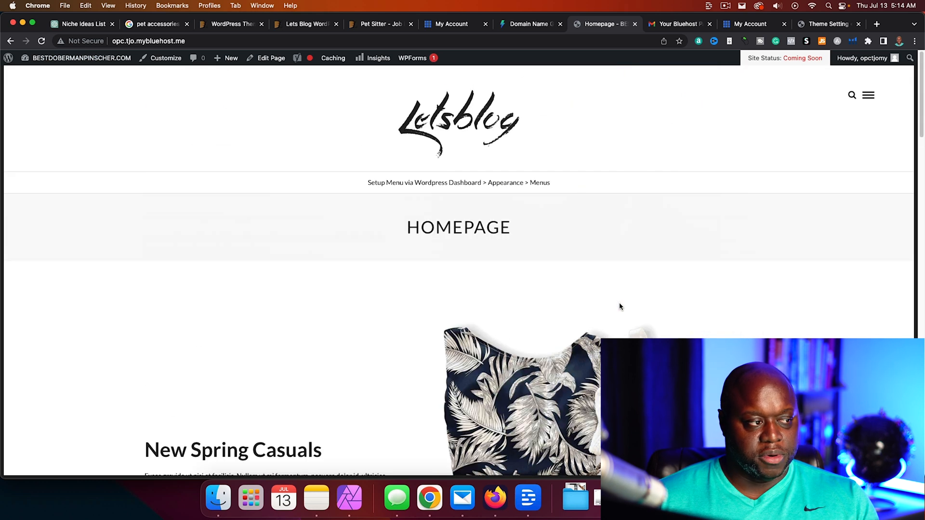
Examine the Lets Blog theme settings and the site's general WordPress settings
{"action": "left_click", "coordinate": [829, 24]}
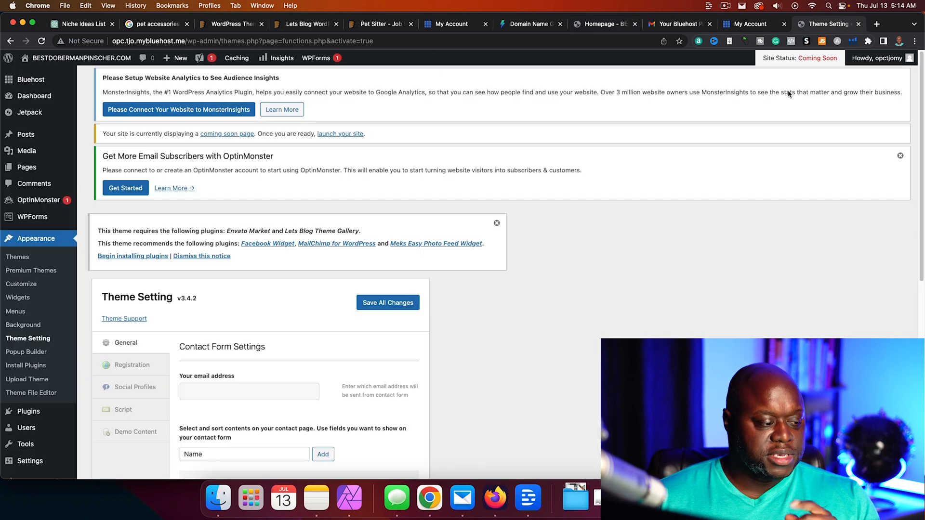
{"action": "scroll", "coordinate": [684, 319], "scroll_direction": "down", "scroll_amount": 5}
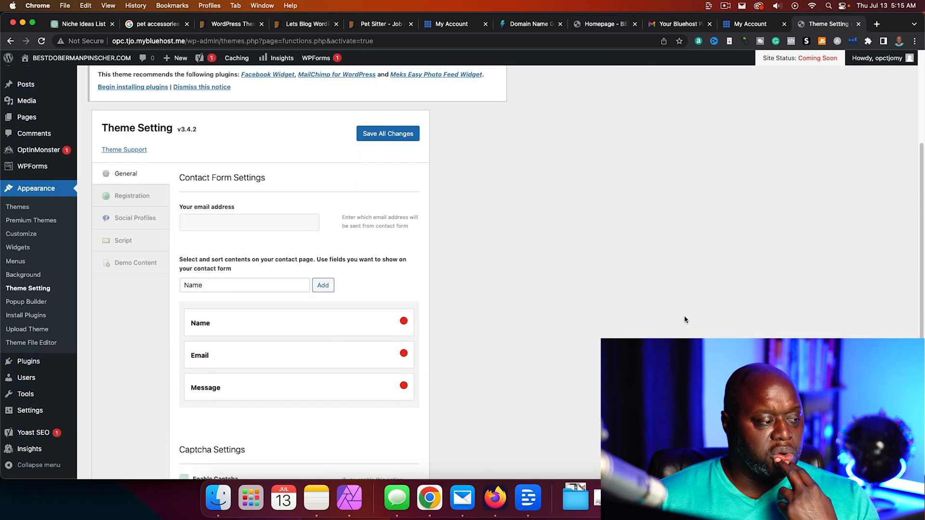
{"action": "scroll", "coordinate": [684, 319], "scroll_direction": "up", "scroll_amount": 3}
{"action": "scroll", "coordinate": [684, 318], "scroll_direction": "up", "scroll_amount": 2}
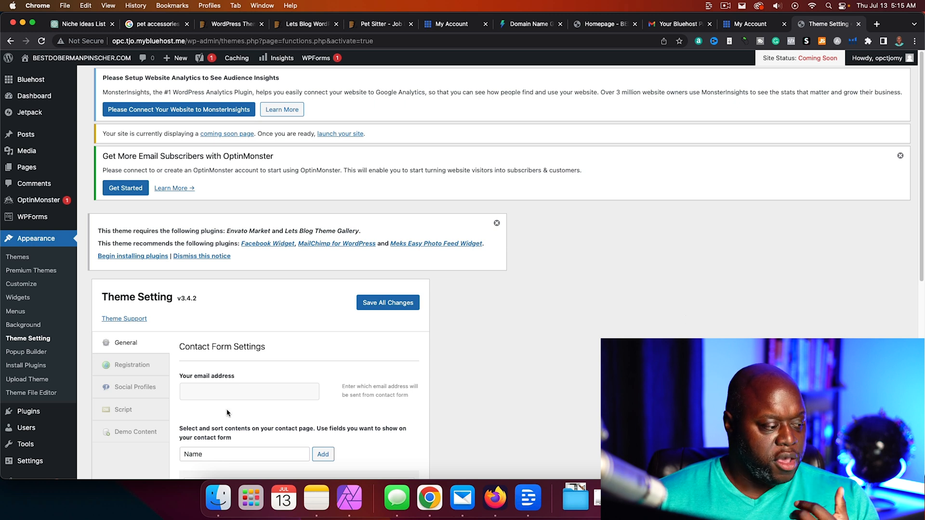
{"action": "scroll", "coordinate": [16, 401], "scroll_direction": "down", "scroll_amount": 1}
{"action": "scroll", "coordinate": [16, 403], "scroll_direction": "down", "scroll_amount": 10}
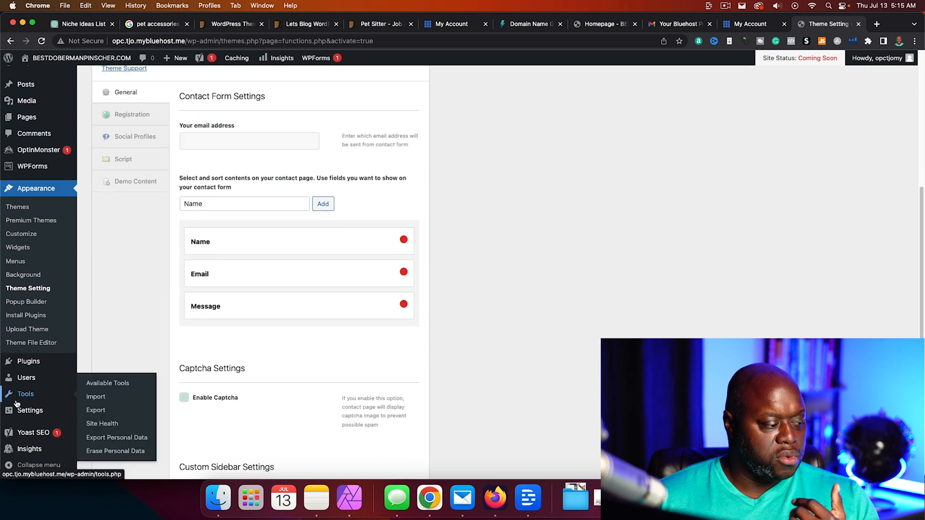
{"action": "left_click", "coordinate": [30, 412]}
{"action": "scroll", "coordinate": [435, 357], "scroll_direction": "down", "scroll_amount": 1}
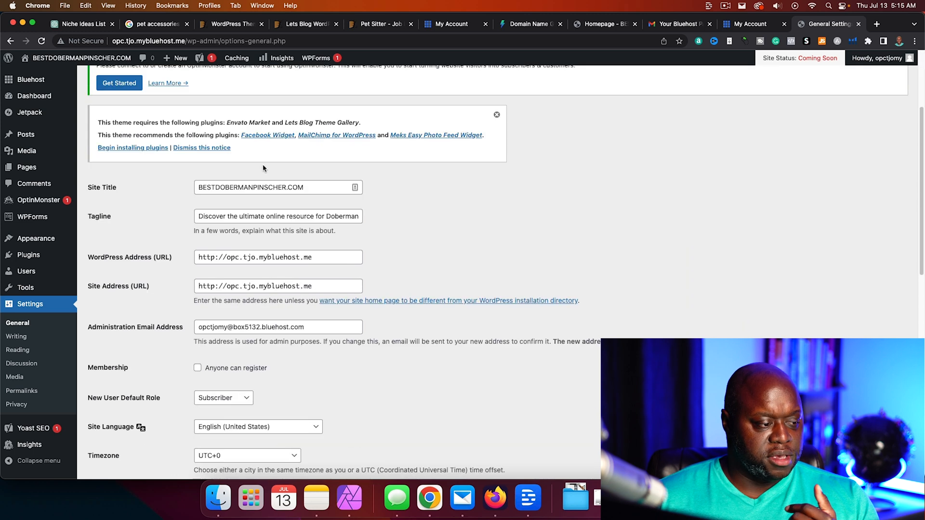
Set the coming-soon site live from the Bluehost page and check the site by reloading its homepage and opening it in a new tab
{"action": "left_click", "coordinate": [812, 60]}
{"action": "scroll", "coordinate": [817, 321], "scroll_direction": "down", "scroll_amount": 1}
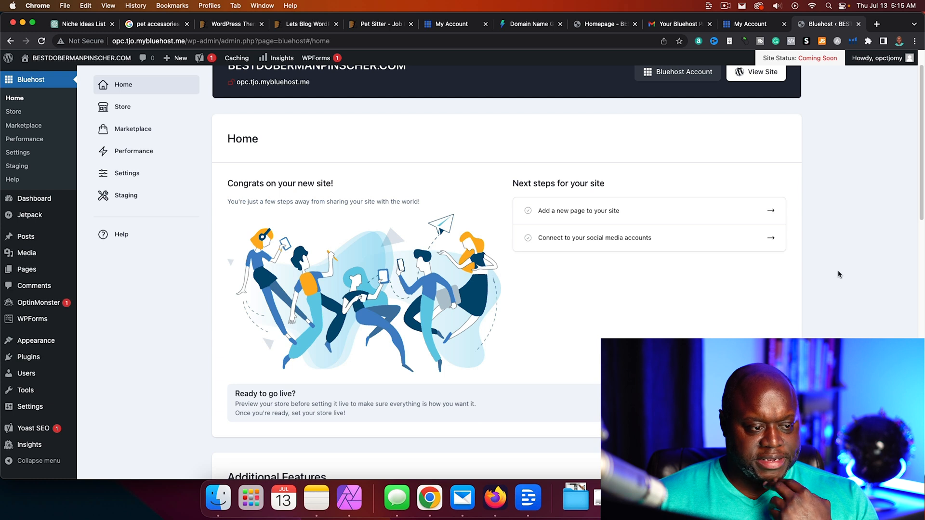
{"action": "left_click", "coordinate": [602, 24]}
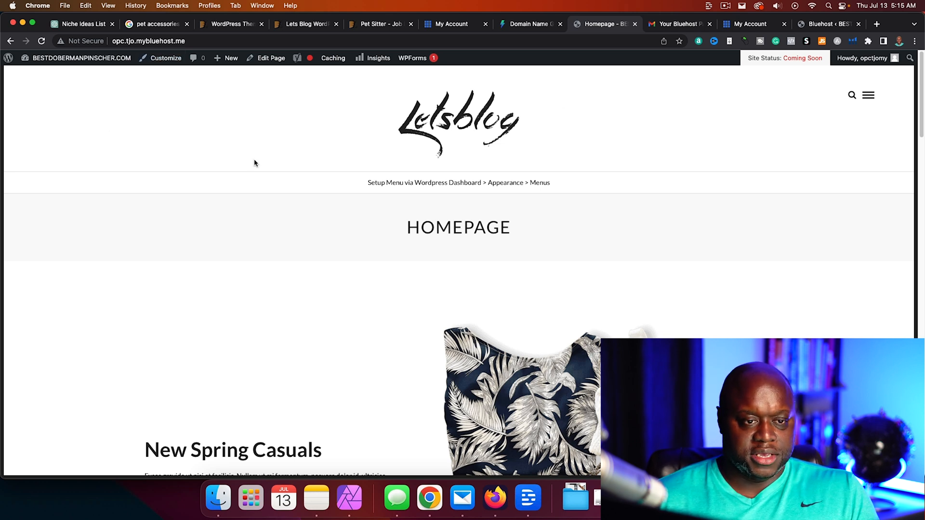
{"action": "left_click", "coordinate": [41, 41]}
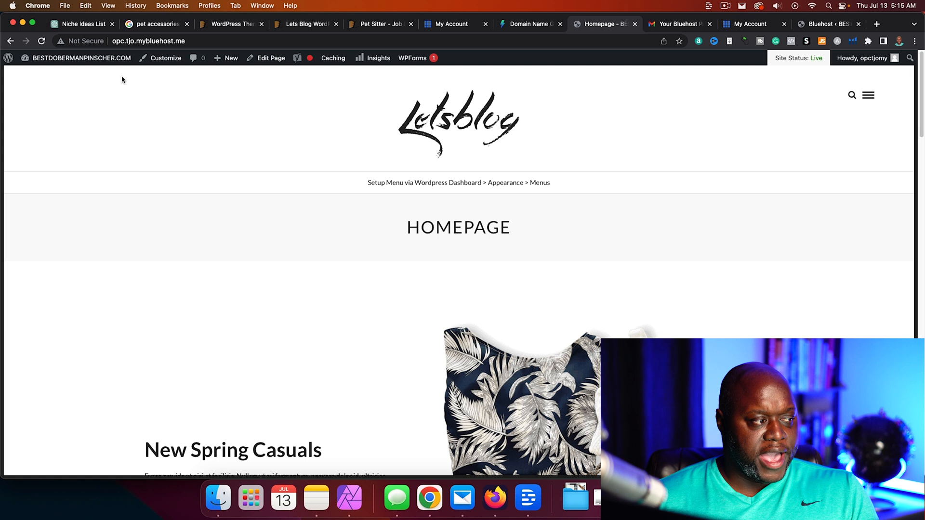
{"action": "right_click", "coordinate": [79, 61]}
{"action": "left_click", "coordinate": [116, 65]}
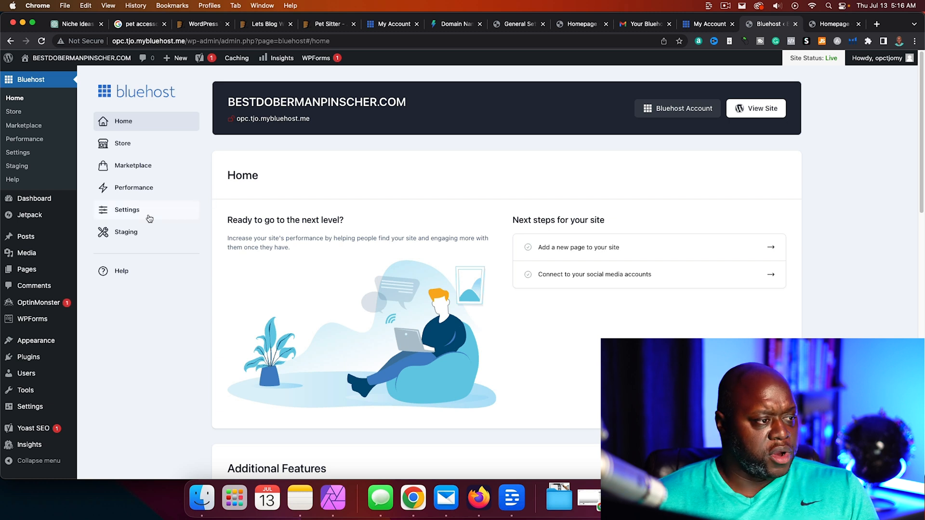
Examine the site's General settings, including the timezone options and cache levels, and look over the Writing settings
{"action": "left_click", "coordinate": [37, 409]}
{"action": "scroll", "coordinate": [484, 367], "scroll_direction": "down", "scroll_amount": 5}
{"action": "scroll", "coordinate": [429, 357], "scroll_direction": "down", "scroll_amount": 2}
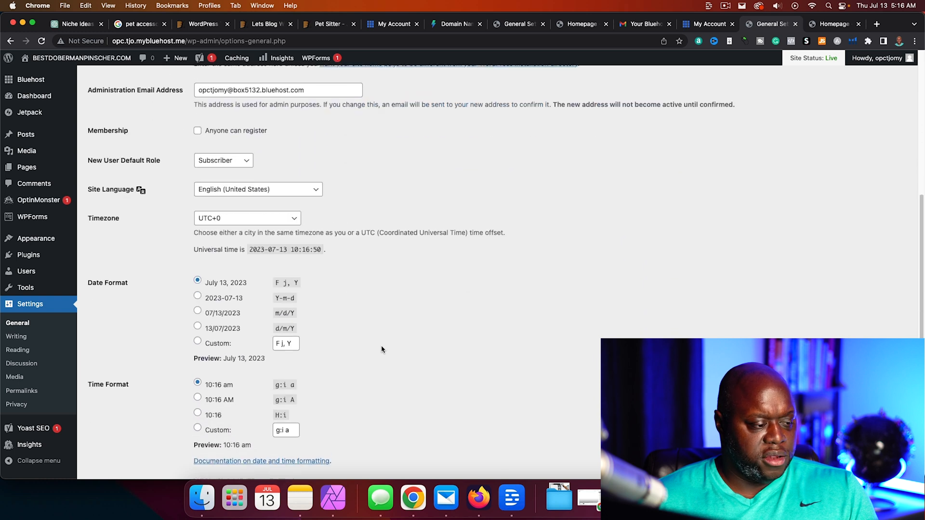
{"action": "left_click", "coordinate": [215, 212]}
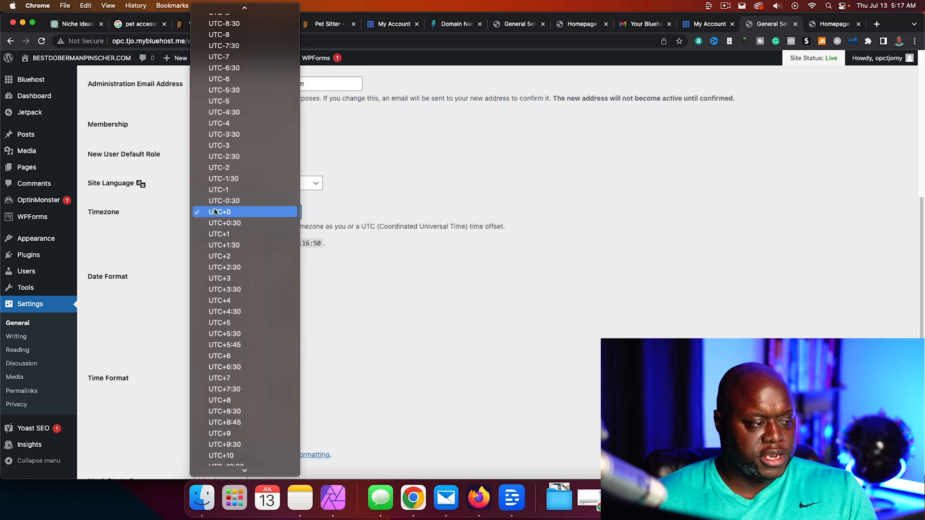
{"action": "left_click", "coordinate": [568, 337]}
{"action": "scroll", "coordinate": [489, 343], "scroll_direction": "down", "scroll_amount": 4}
{"action": "scroll", "coordinate": [490, 346], "scroll_direction": "down", "scroll_amount": 5}
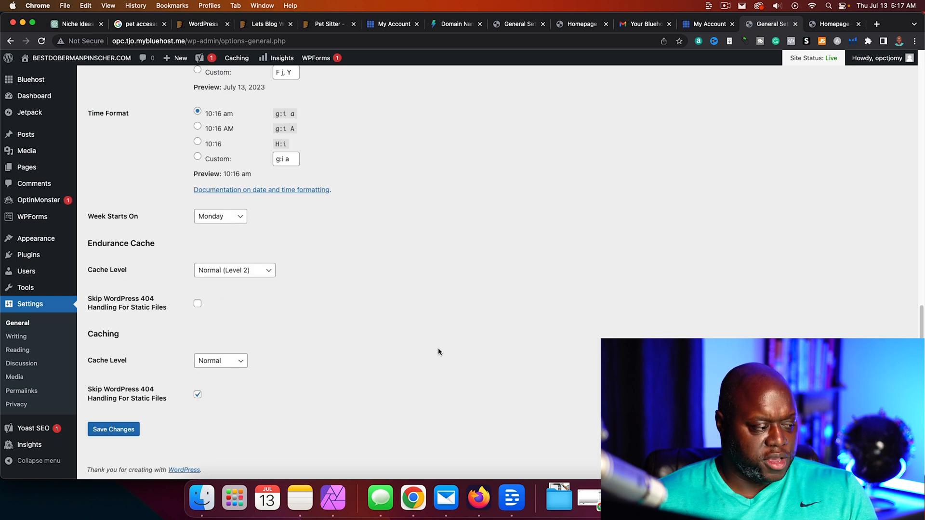
{"action": "left_click", "coordinate": [17, 336]}
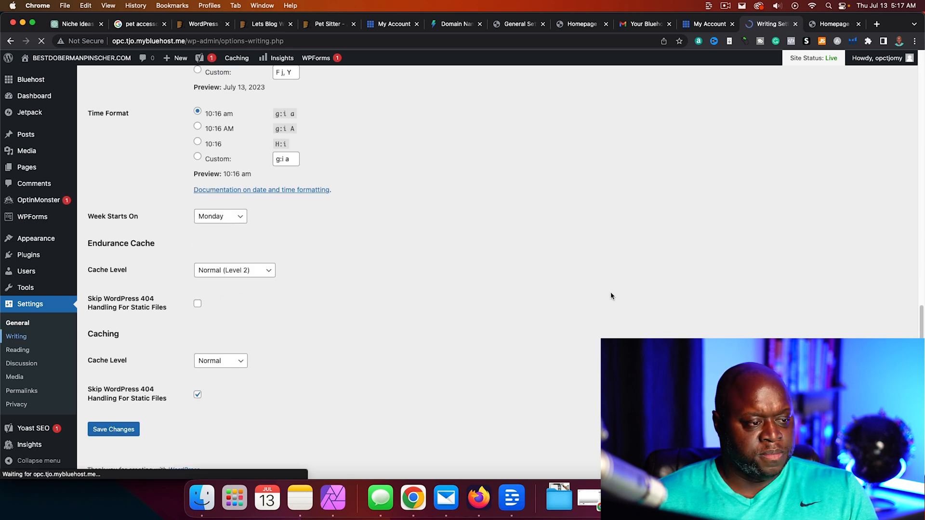
{"action": "scroll", "coordinate": [421, 382], "scroll_direction": "down", "scroll_amount": 3}
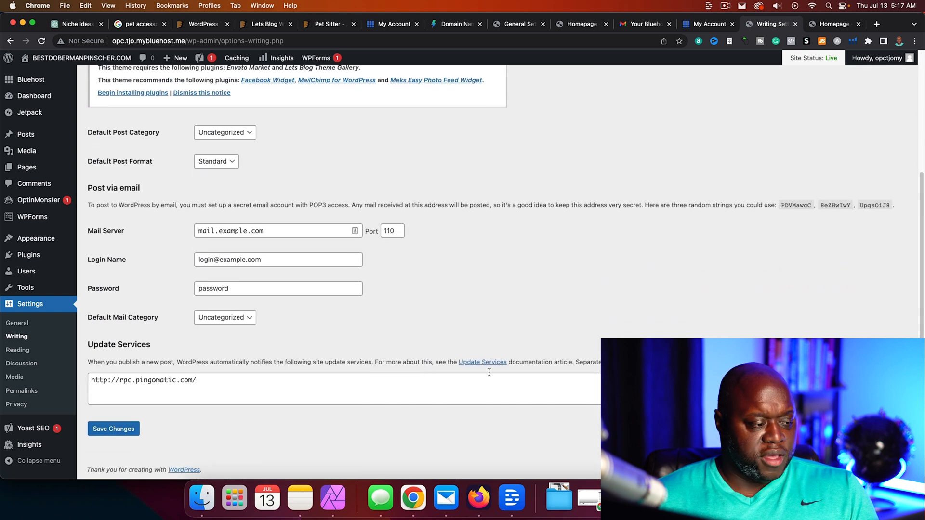
Set the homepage to display the latest posts in the Reading settings and save the change
{"action": "left_click", "coordinate": [19, 350]}
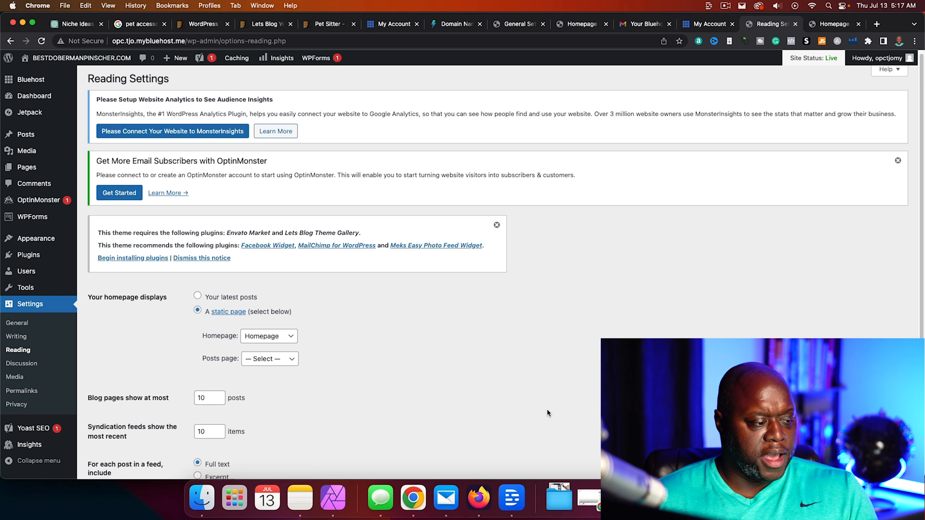
{"action": "scroll", "coordinate": [322, 319], "scroll_direction": "down", "scroll_amount": 2}
{"action": "left_click", "coordinate": [198, 244]}
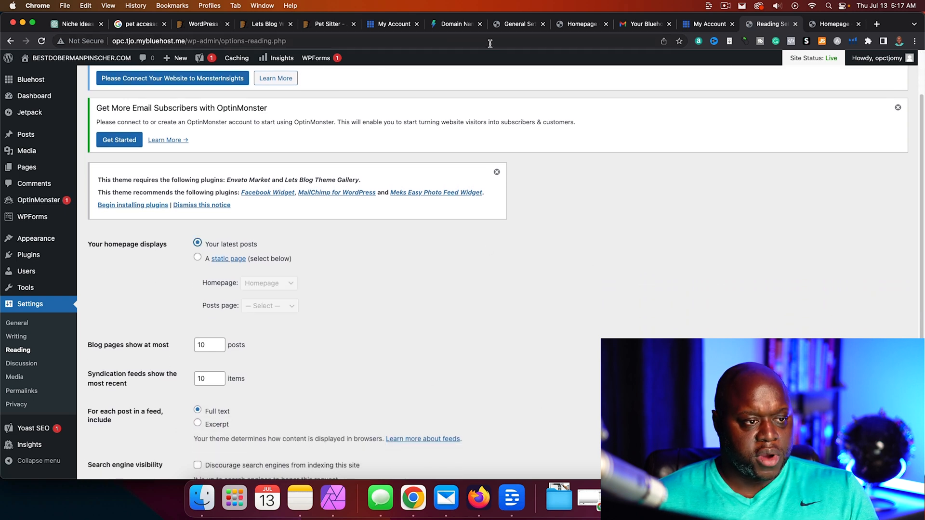
{"action": "left_click", "coordinate": [573, 25]}
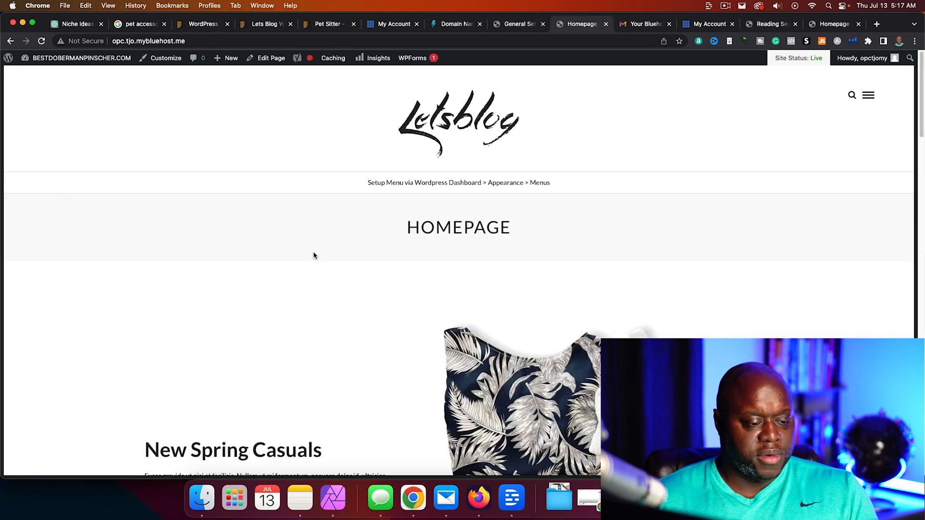
{"action": "scroll", "coordinate": [392, 278], "scroll_direction": "down", "scroll_amount": 20}
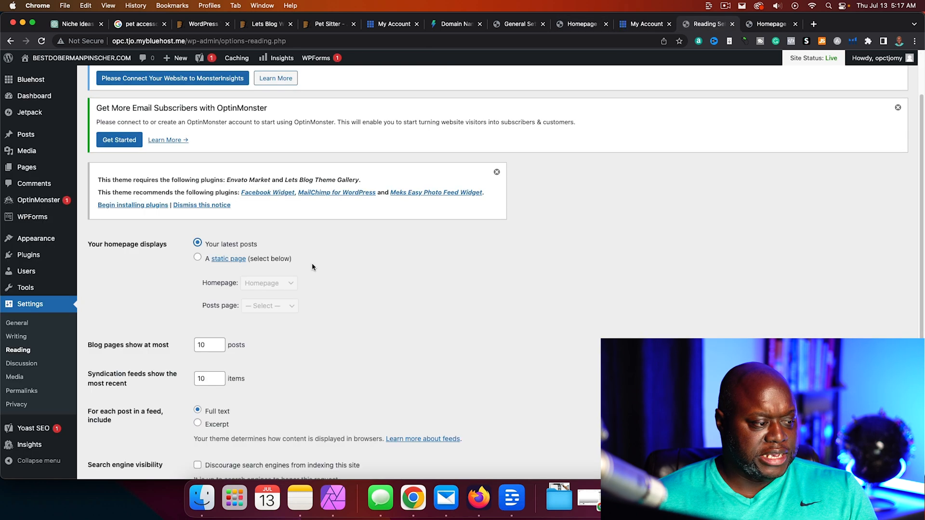
{"action": "scroll", "coordinate": [505, 289], "scroll_direction": "down", "scroll_amount": 3}
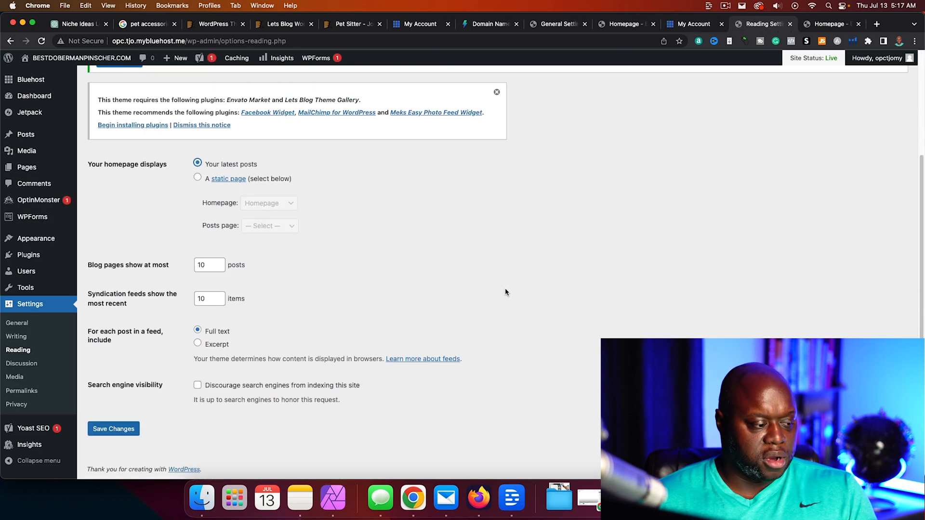
{"action": "left_click", "coordinate": [120, 429]}
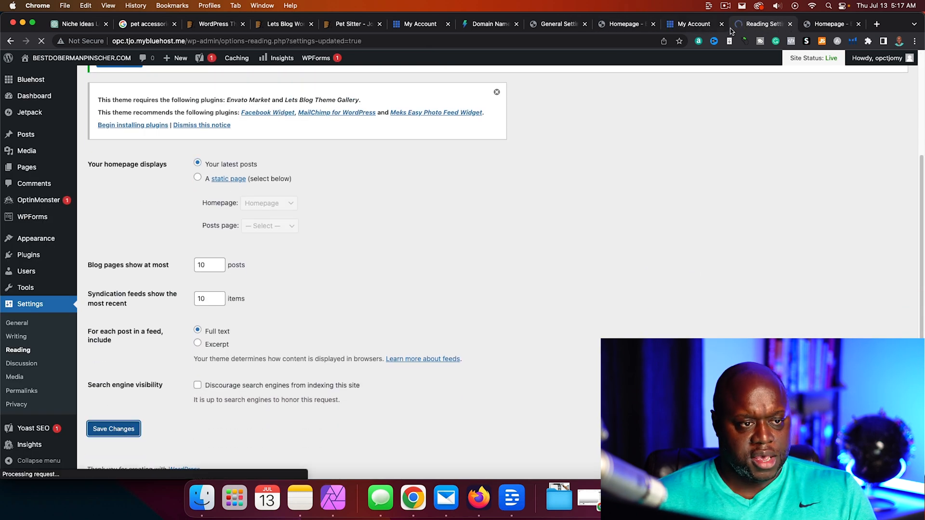
Check the site's updated homepage and close the duplicate homepage tab
{"action": "left_click", "coordinate": [615, 27]}
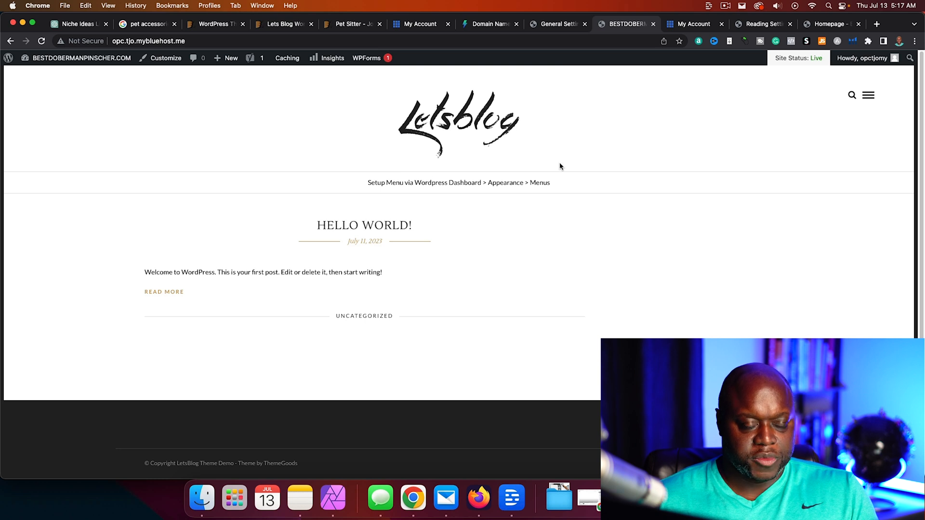
{"action": "left_click", "coordinate": [824, 26]}
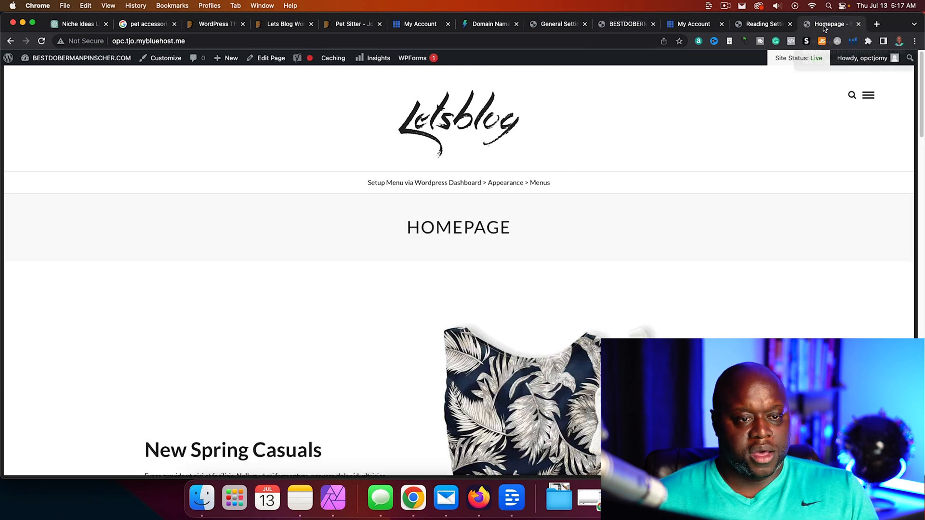
{"action": "left_click", "coordinate": [858, 24]}
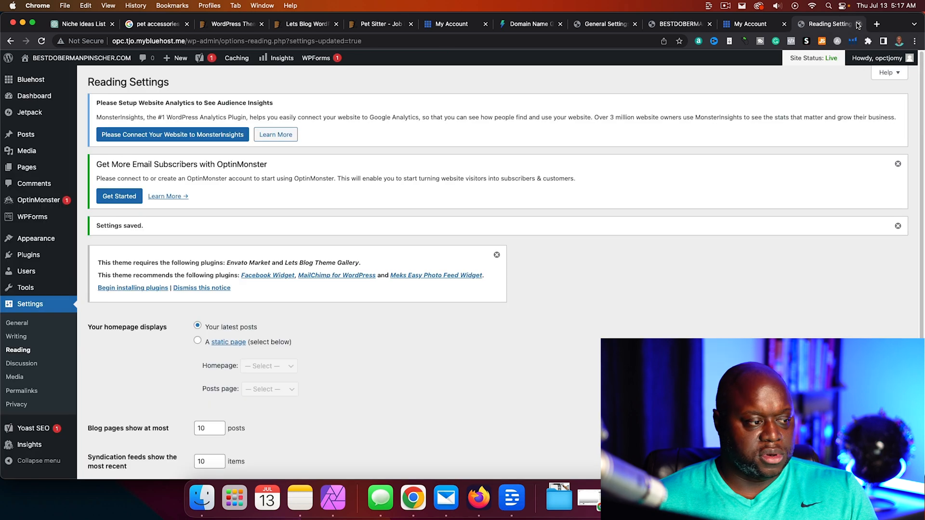
Look through the rest of the Reading settings, the Discussion settings and the permalink structure options
{"action": "scroll", "coordinate": [448, 238], "scroll_direction": "down", "scroll_amount": 4}
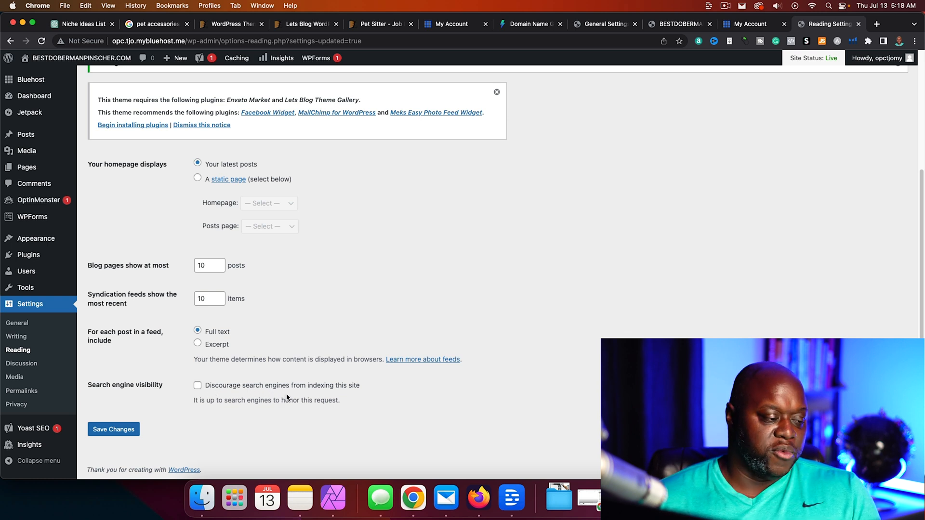
{"action": "left_click", "coordinate": [17, 363]}
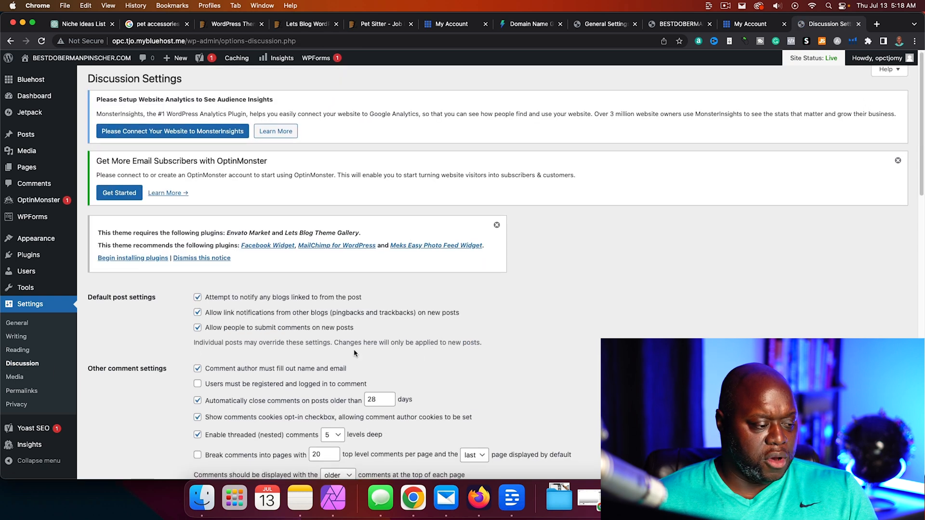
{"action": "scroll", "coordinate": [355, 355], "scroll_direction": "down", "scroll_amount": 15}
{"action": "scroll", "coordinate": [354, 352], "scroll_direction": "down", "scroll_amount": 5}
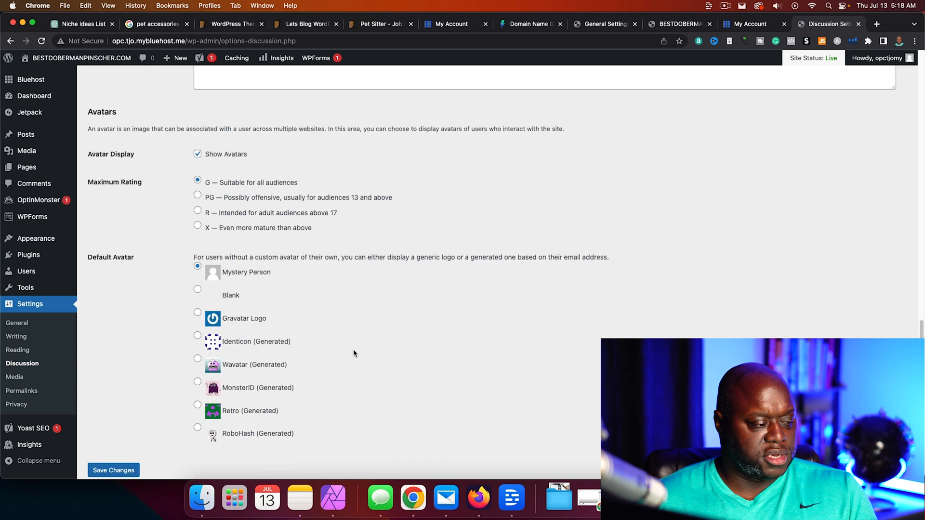
{"action": "scroll", "coordinate": [354, 348], "scroll_direction": "up", "scroll_amount": 2}
{"action": "left_click", "coordinate": [24, 390]}
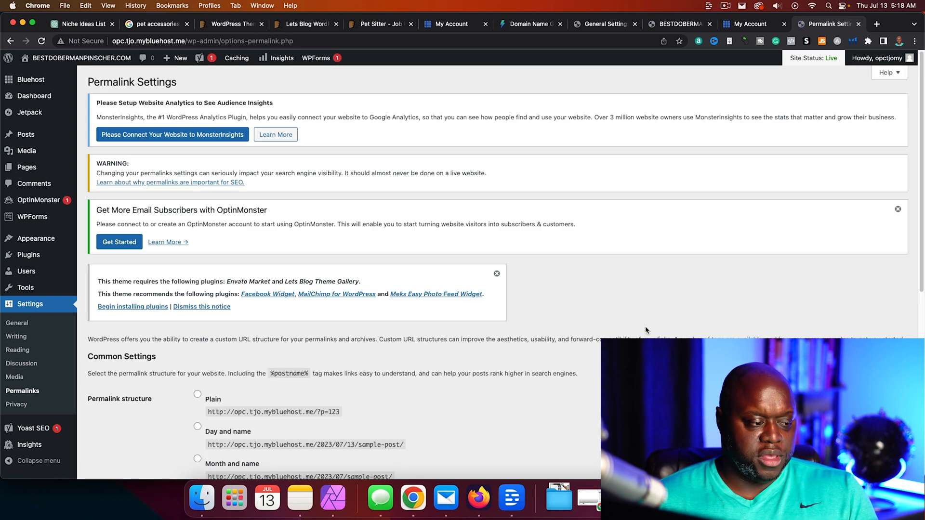
{"action": "scroll", "coordinate": [644, 326], "scroll_direction": "down", "scroll_amount": 5}
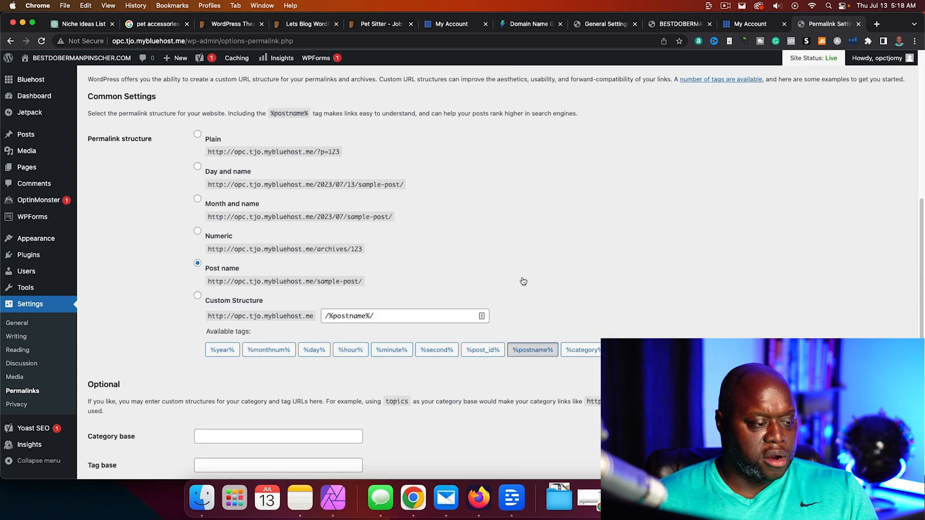
{"action": "scroll", "coordinate": [488, 254], "scroll_direction": "up", "scroll_amount": 2}
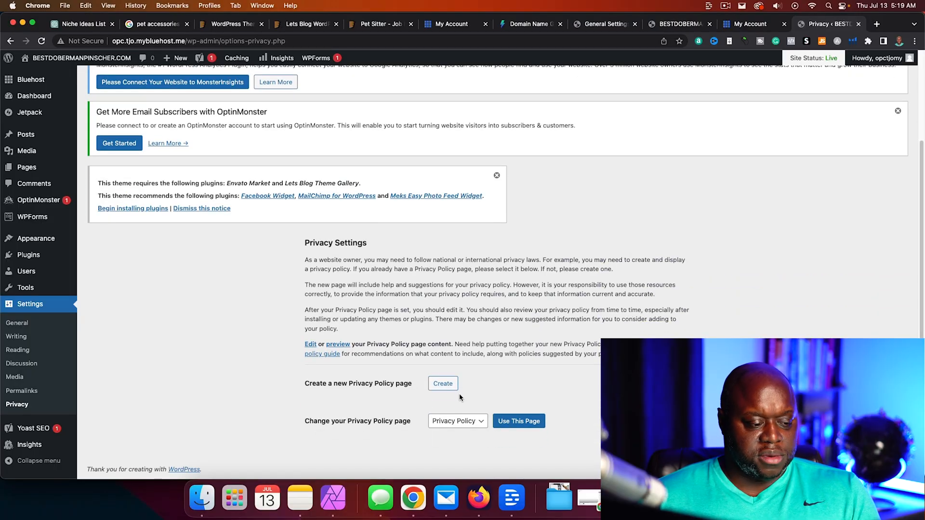
Assign the existing Privacy Policy page as the site's privacy policy and open the list of plugins the theme requires
{"action": "left_click", "coordinate": [530, 421]}
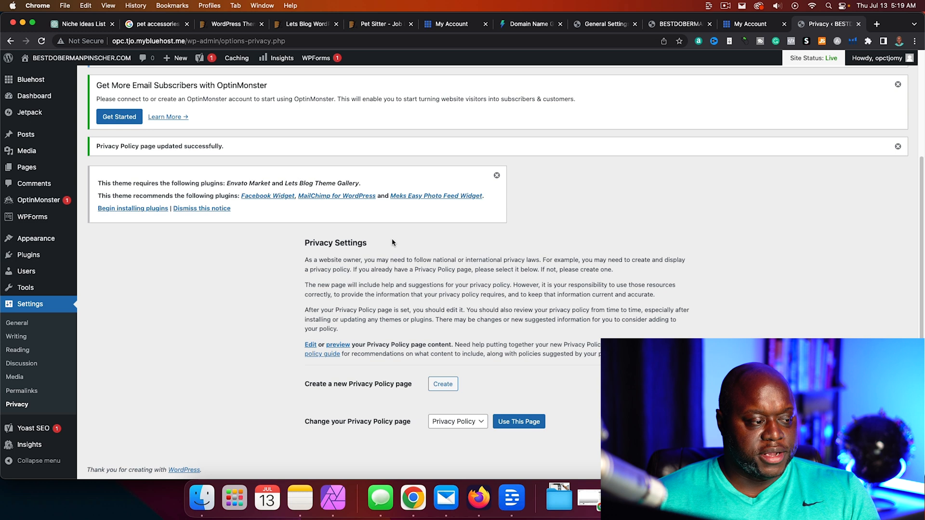
{"action": "left_click", "coordinate": [133, 209]}
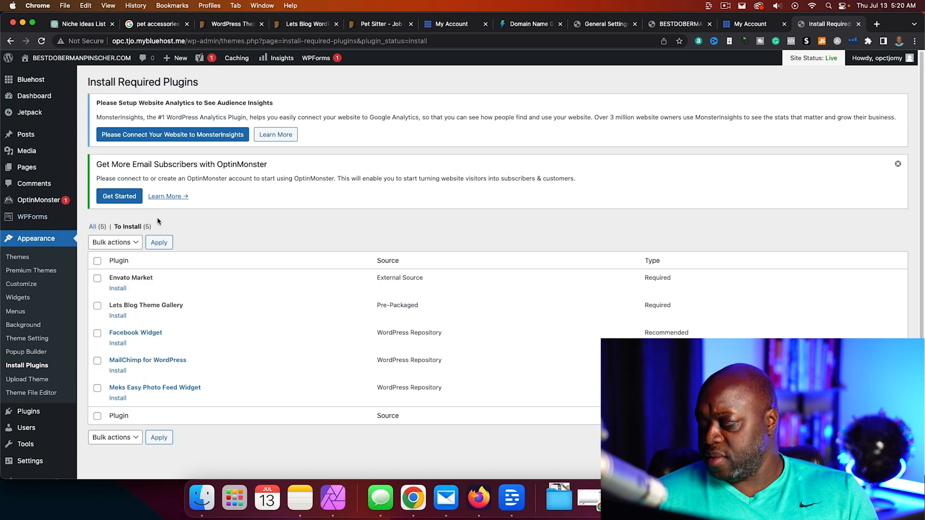
Look through the OptinMonster dashboard and examine the list of installed plugins
{"action": "left_click", "coordinate": [38, 200]}
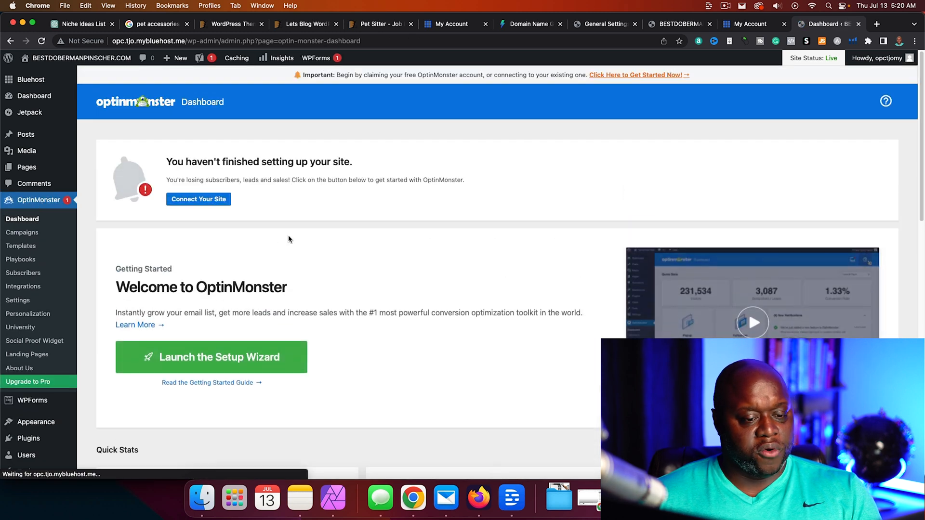
{"action": "scroll", "coordinate": [433, 303], "scroll_direction": "down", "scroll_amount": 10}
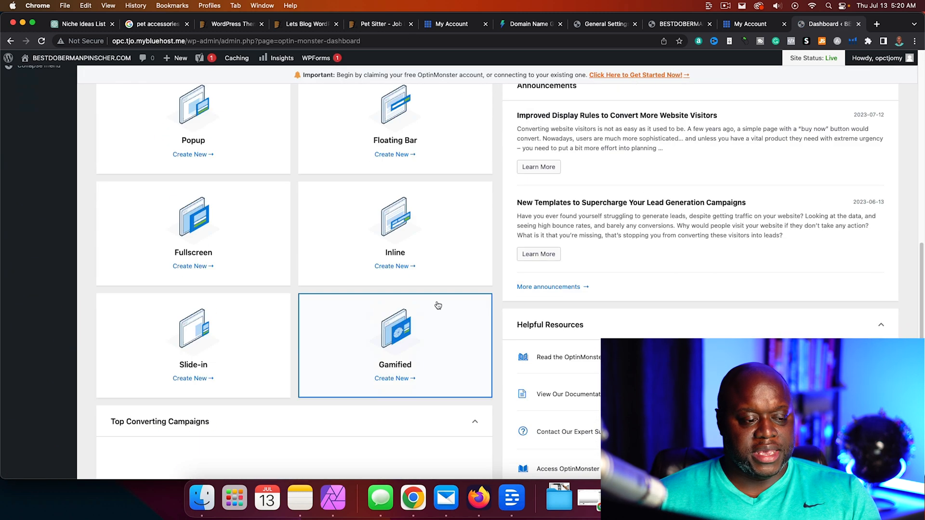
{"action": "scroll", "coordinate": [441, 305], "scroll_direction": "up", "scroll_amount": 10}
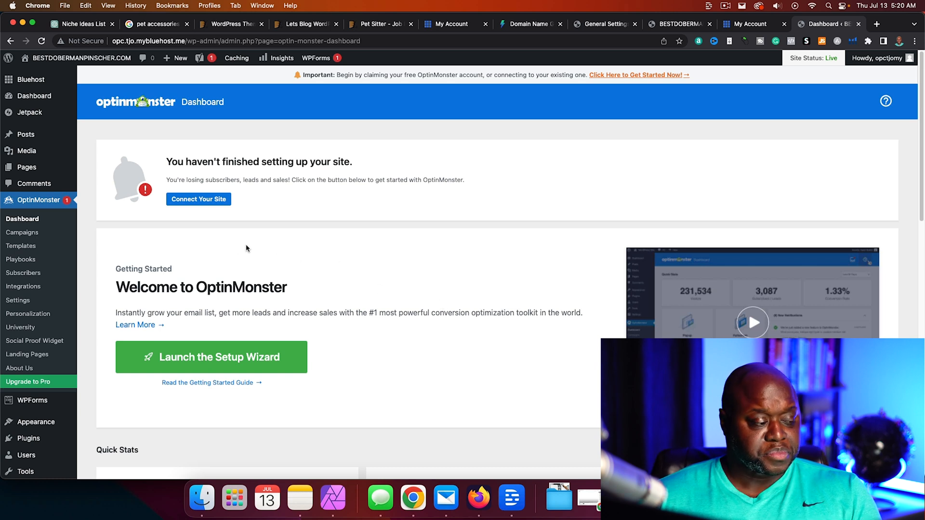
{"action": "scroll", "coordinate": [29, 313], "scroll_direction": "down", "scroll_amount": 3}
{"action": "mouse_move", "coordinate": [50, 396]}
{"action": "left_click", "coordinate": [29, 342]}
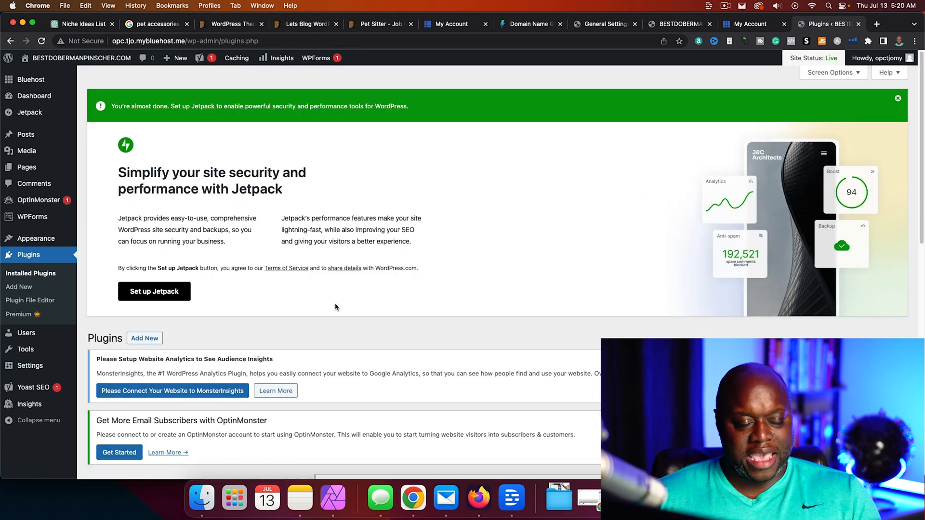
{"action": "scroll", "coordinate": [327, 331], "scroll_direction": "down", "scroll_amount": 10}
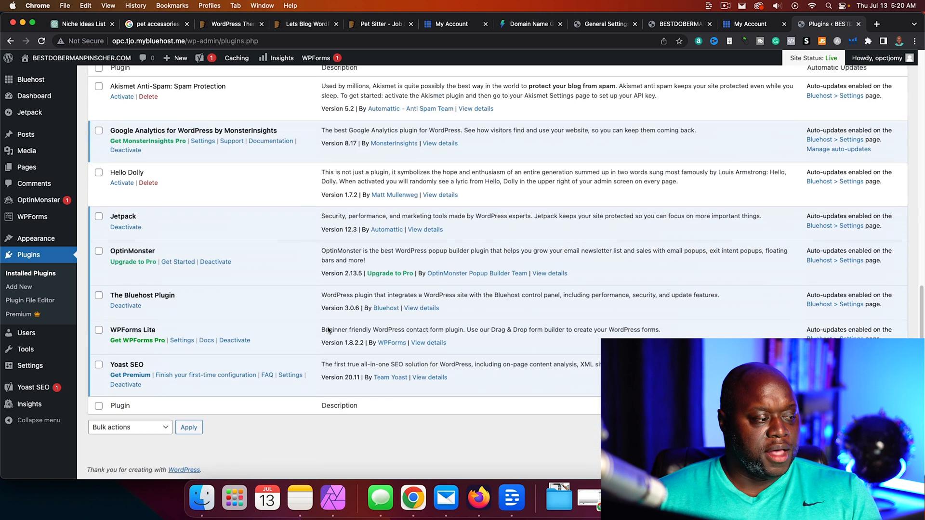
{"action": "scroll", "coordinate": [327, 327], "scroll_direction": "up", "scroll_amount": 2}
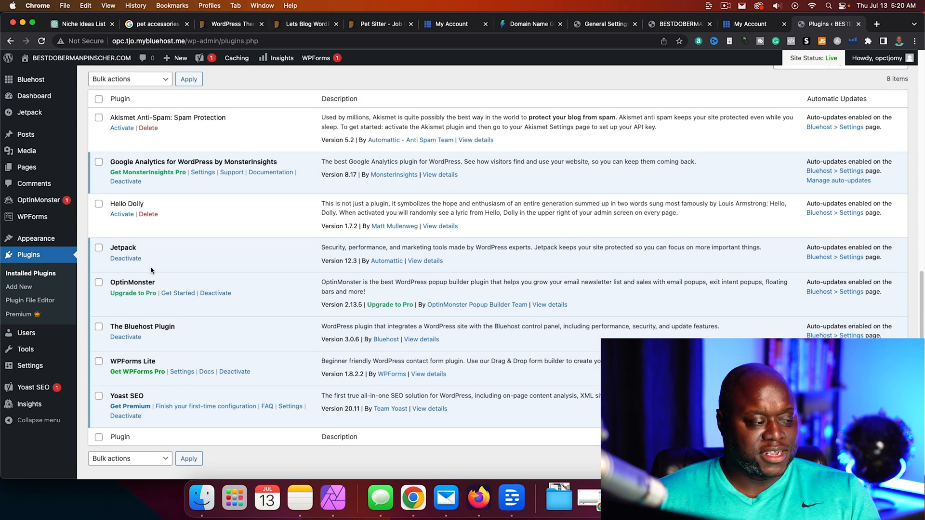
{"action": "scroll", "coordinate": [153, 274], "scroll_direction": "up", "scroll_amount": 1}
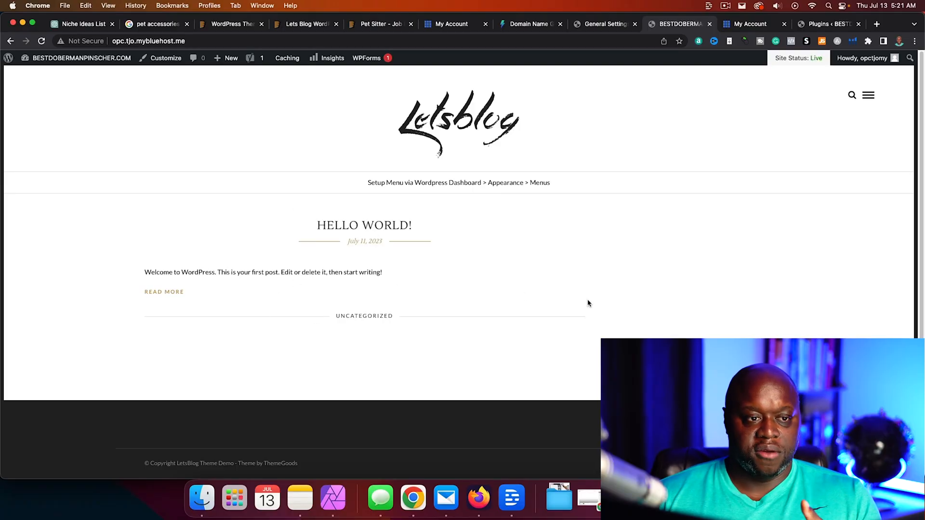
{"action": "left_click", "coordinate": [821, 25]}
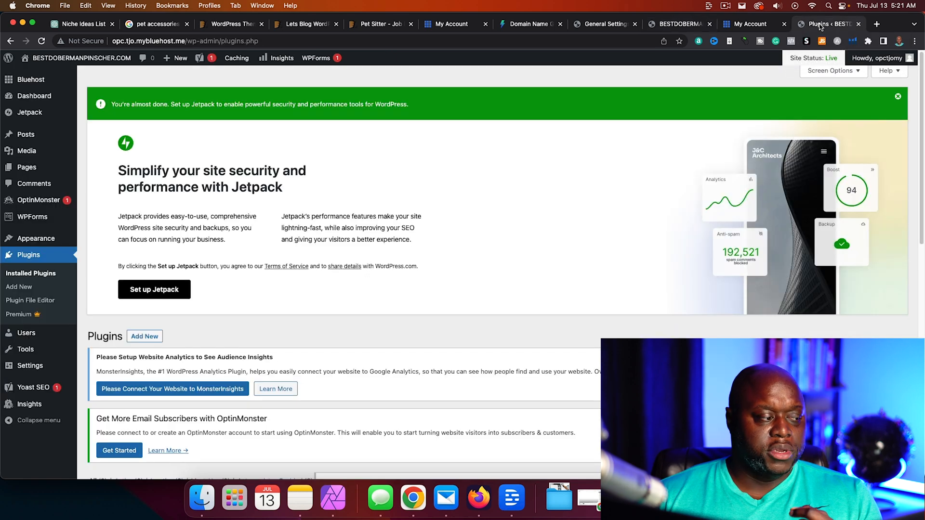
{"action": "mouse_move", "coordinate": [42, 138]}
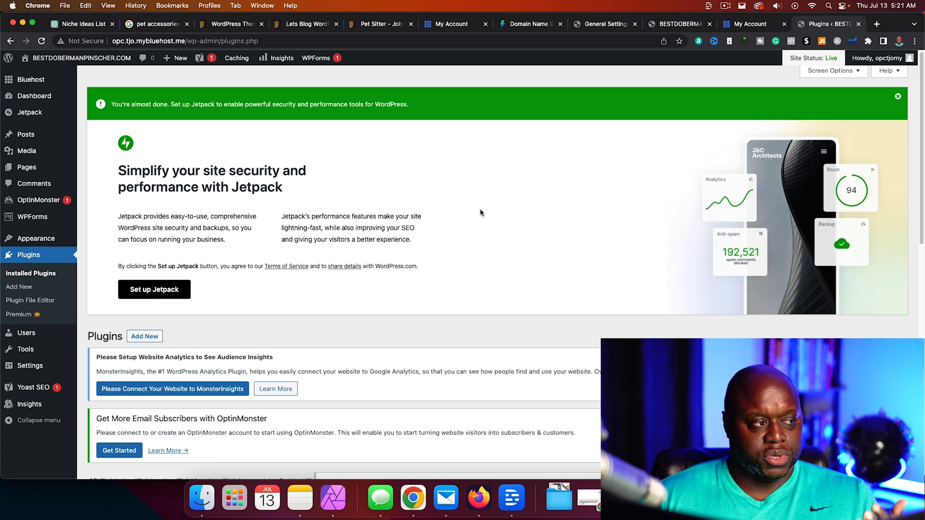
Switch to the ChatGPT "Niche Ideas List" chat and send the prompt "list keyword ideas for my blog"
{"action": "left_click", "coordinate": [69, 24]}
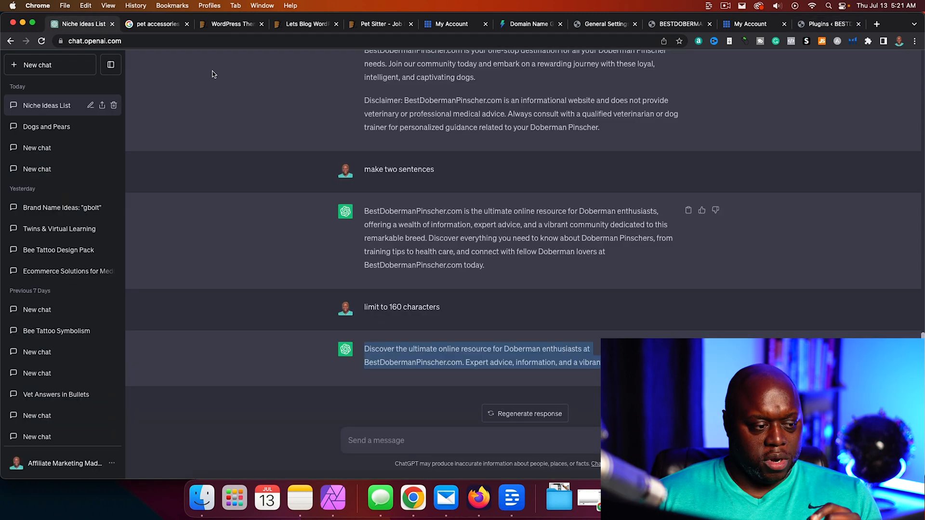
{"action": "left_click", "coordinate": [402, 438]}
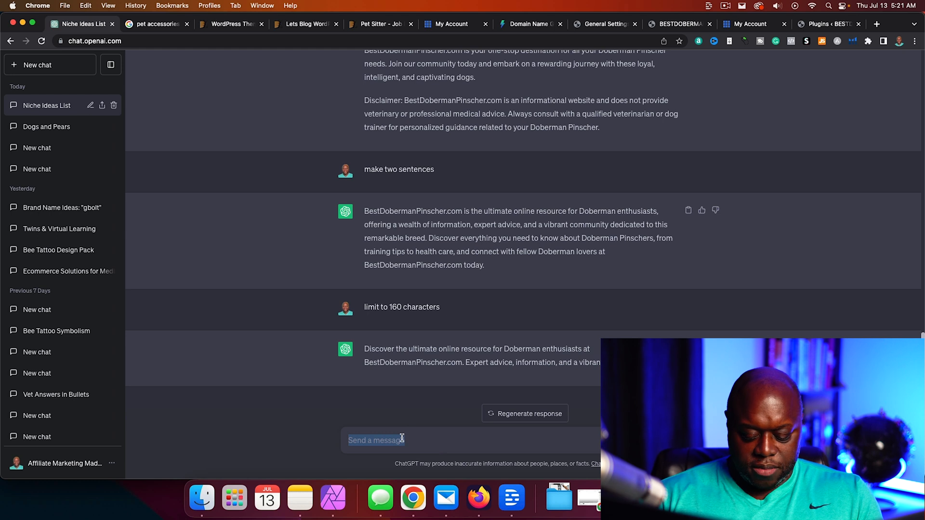
{"action": "left_click", "coordinate": [418, 440]}
{"action": "type", "text": "list keyword ideas for my blog"}
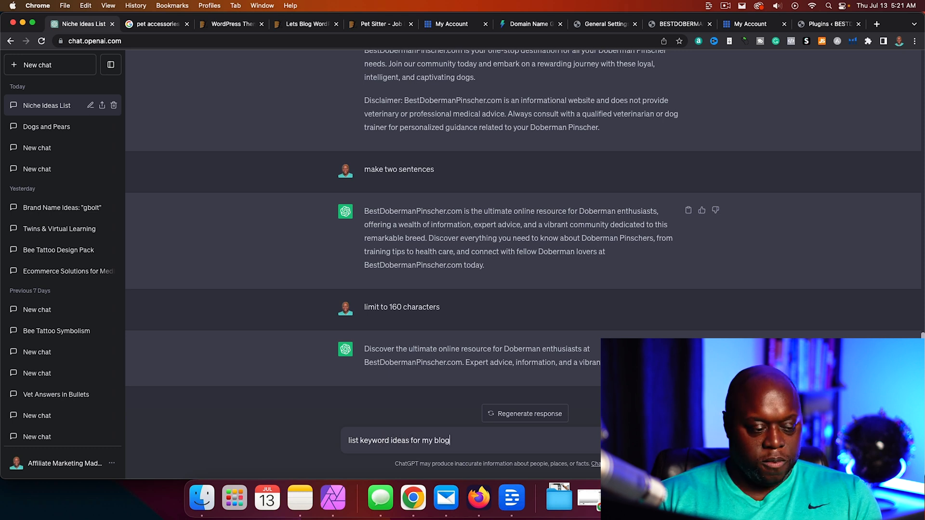
{"action": "key", "text": "Return"}
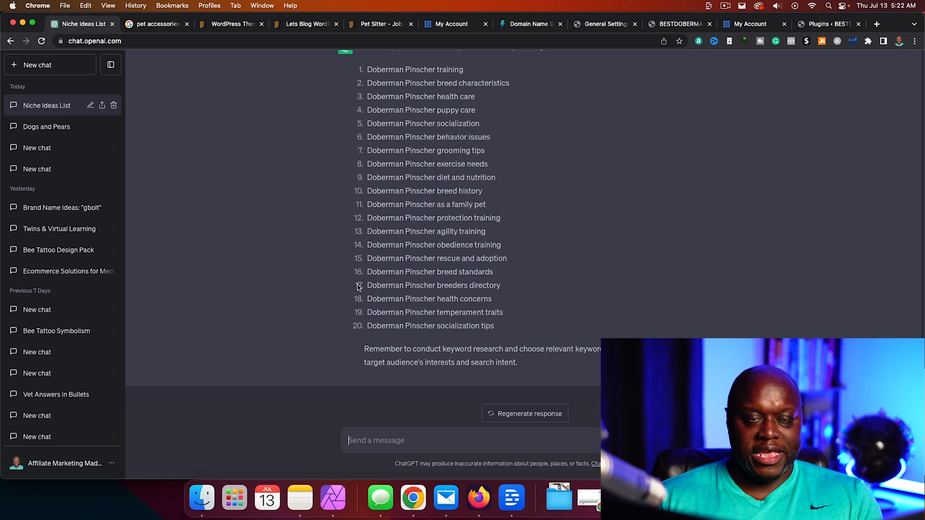
Return to the Google results for Doberman Pinscher pet accessories and open doberman-dog-breed-store.com in a separate tab
{"action": "left_click", "coordinate": [159, 27]}
{"action": "left_click", "coordinate": [542, 260]}
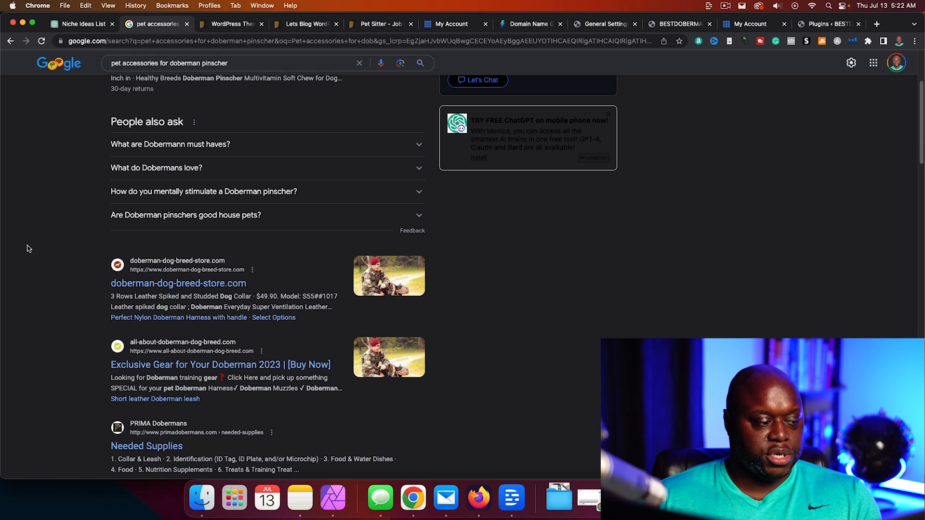
{"action": "right_click", "coordinate": [151, 285]}
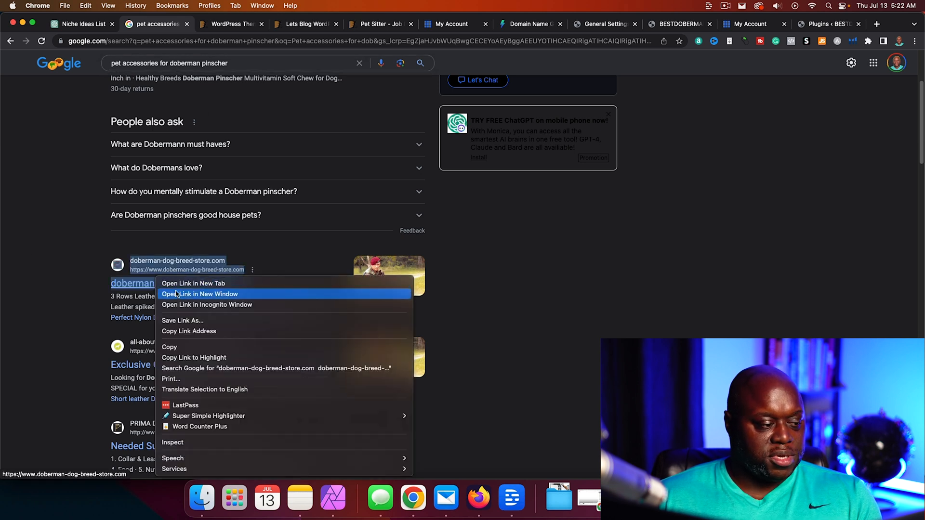
{"action": "left_click", "coordinate": [192, 289]}
Open ahrefs.com in a new tab, sign in, and bring up the Site Explorer tool
{"action": "left_click", "coordinate": [877, 24]}
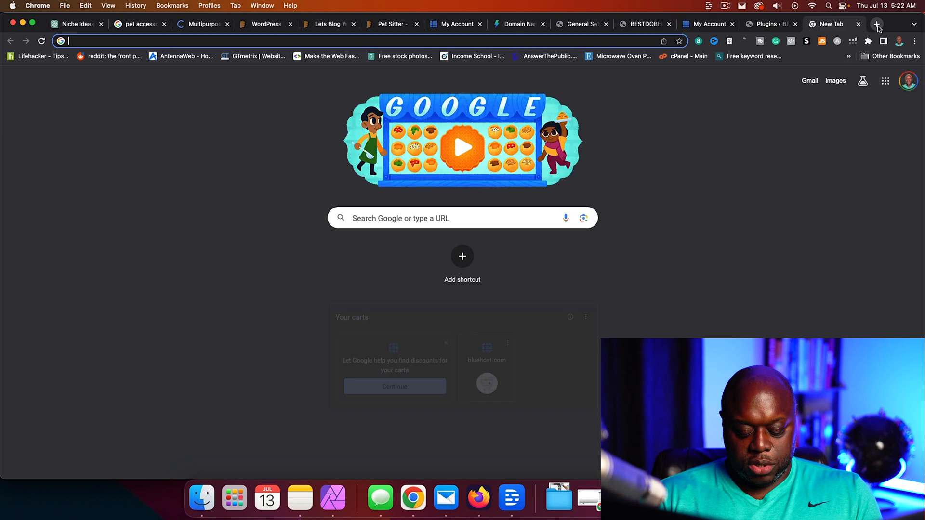
{"action": "type", "text": "ahrefs.com"}
{"action": "key", "text": "Return"}
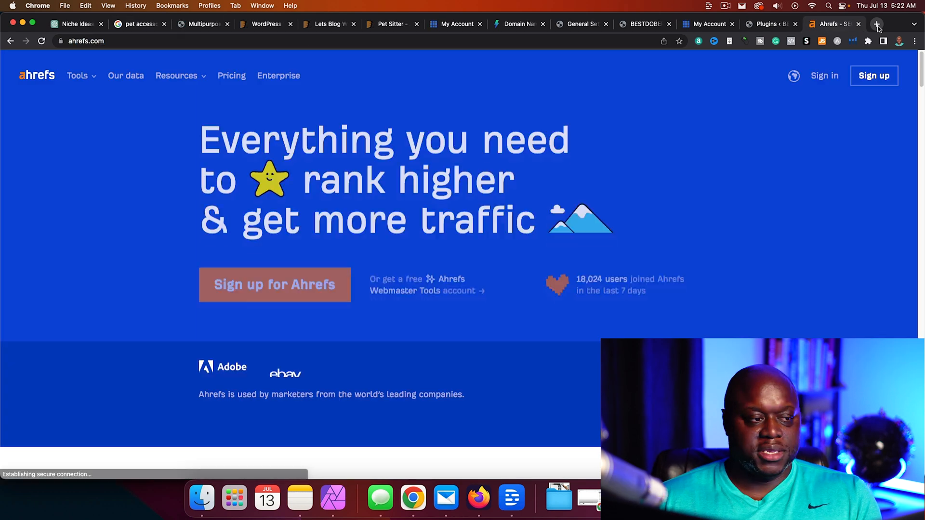
{"action": "left_click", "coordinate": [825, 76]}
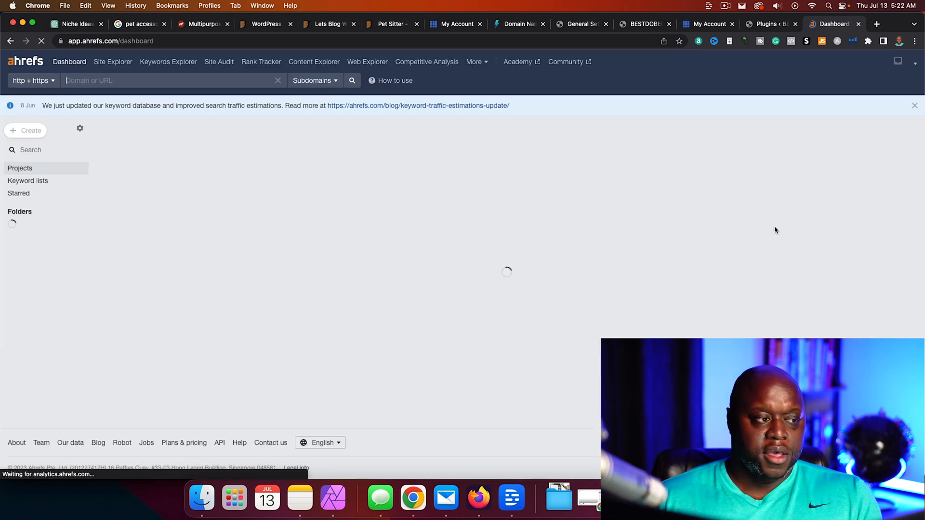
{"action": "left_click", "coordinate": [170, 63]}
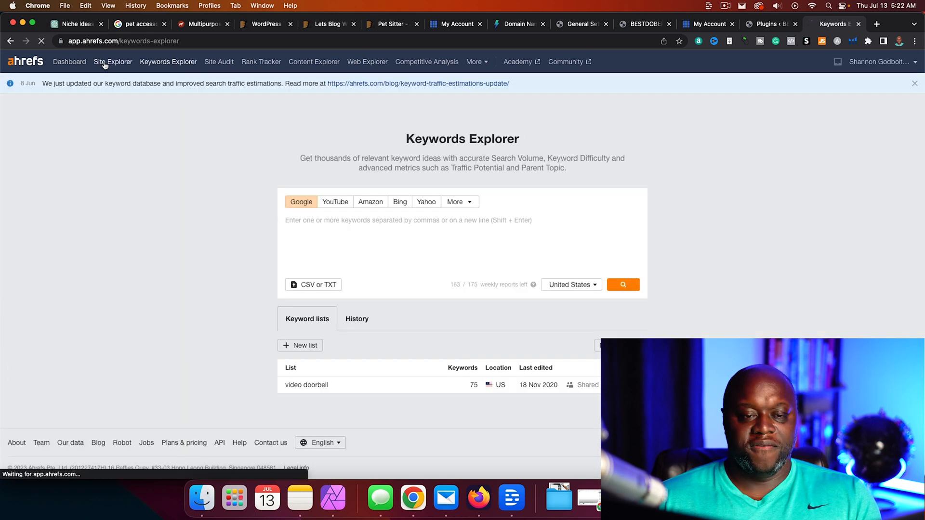
{"action": "left_click", "coordinate": [113, 61]}
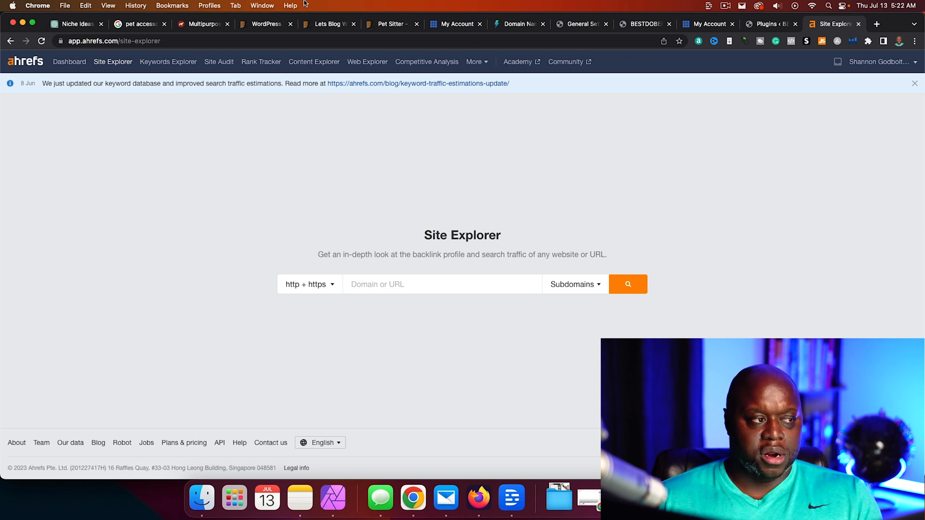
Copy the web address of the Doberman store's home page
{"action": "left_click", "coordinate": [206, 25]}
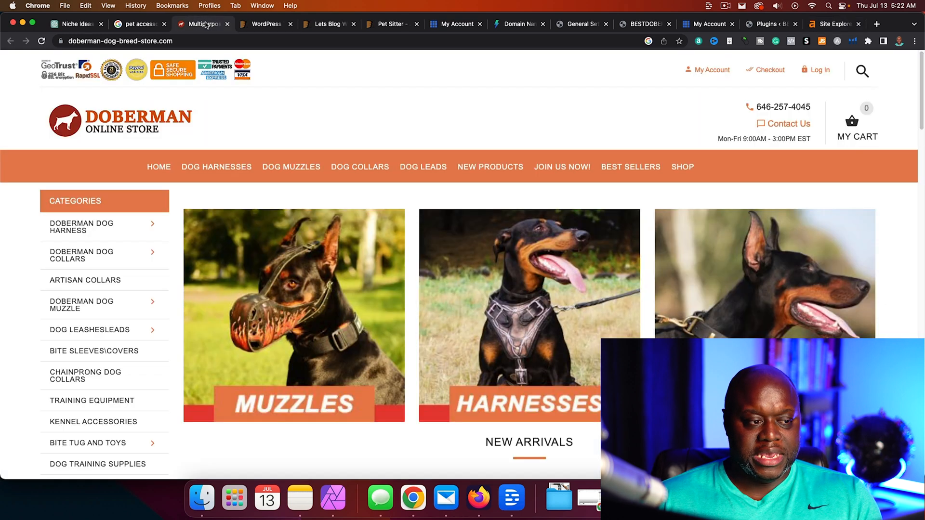
{"action": "left_click", "coordinate": [250, 39]}
{"action": "key", "text": "super+c"}
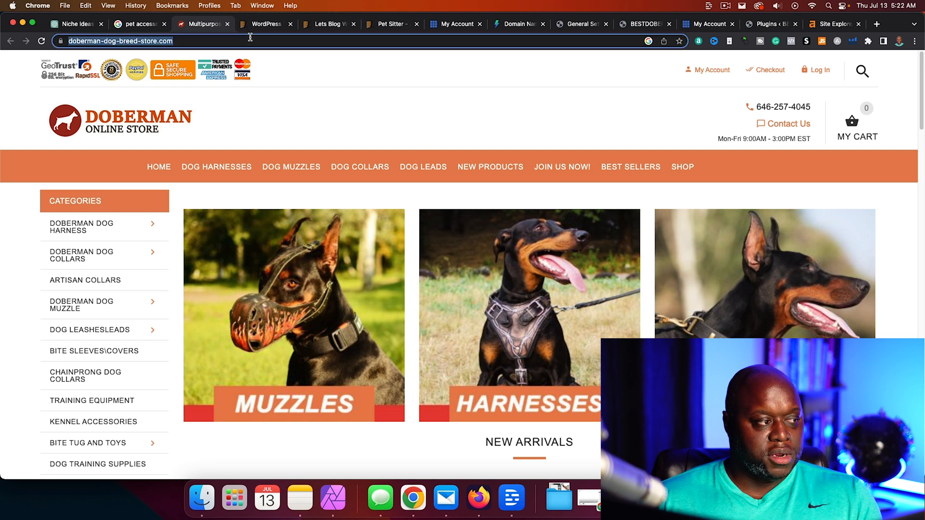
{"action": "right_click", "coordinate": [150, 41]}
{"action": "left_click", "coordinate": [240, 121]}
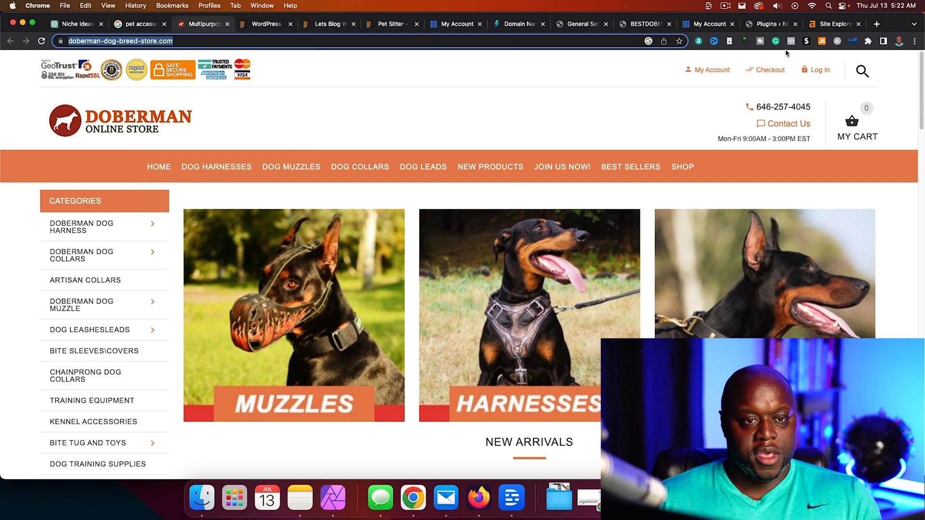
{"action": "left_click", "coordinate": [828, 24]}
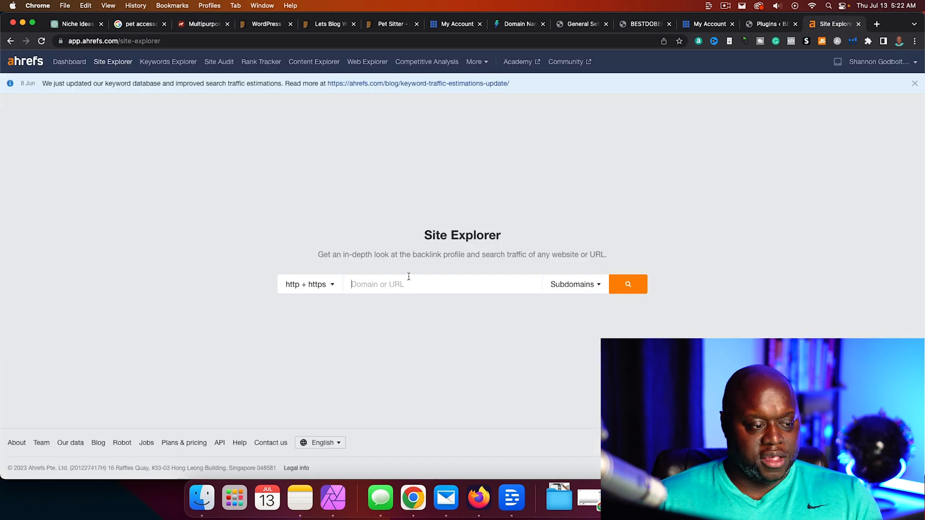
{"action": "key", "text": "super+v"}
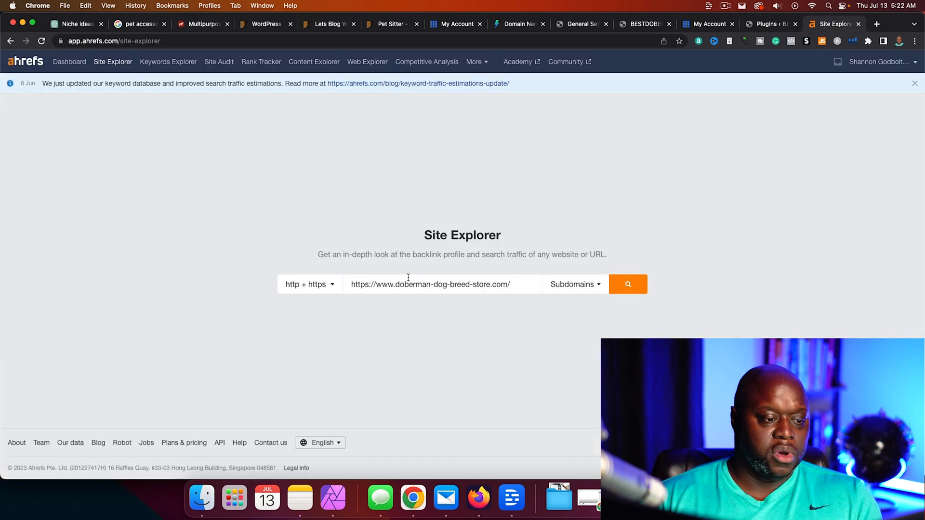
{"action": "key", "text": "Return"}
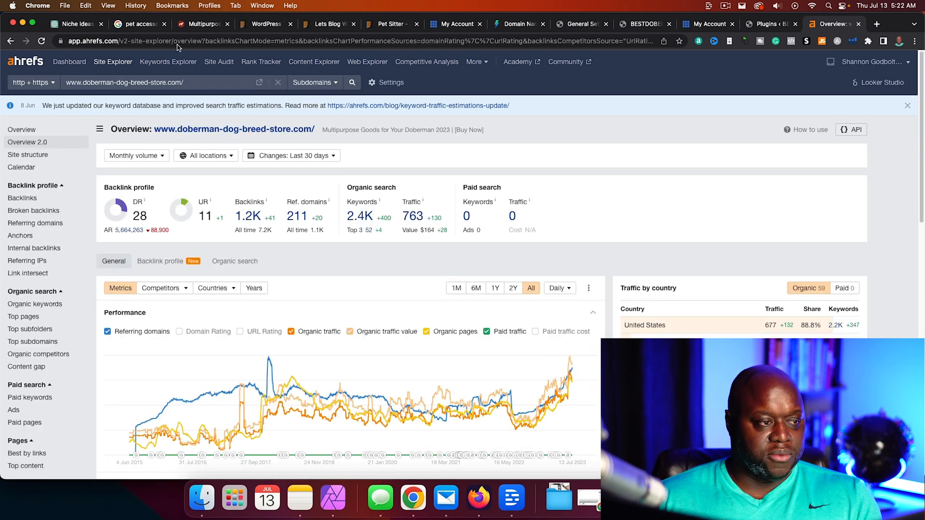
{"action": "left_click", "coordinate": [362, 220]}
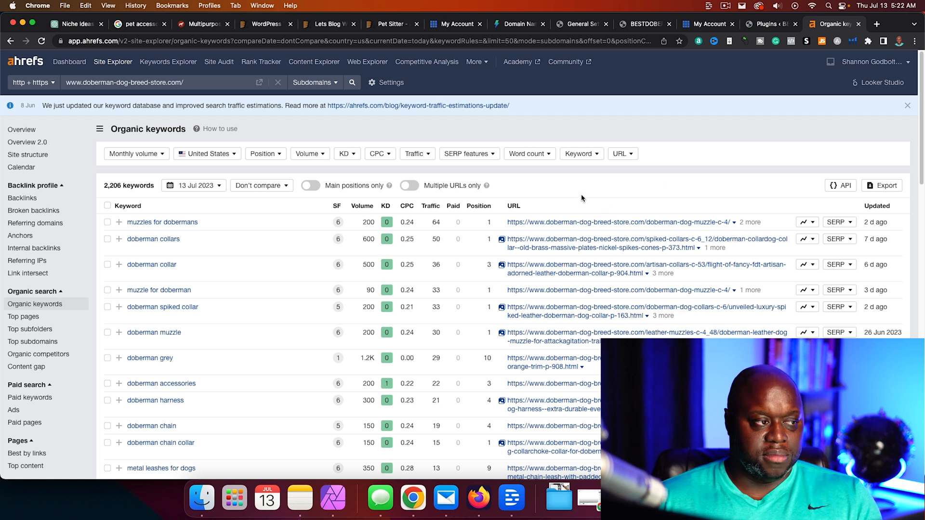
{"action": "scroll", "coordinate": [554, 199], "scroll_direction": "down", "scroll_amount": 2}
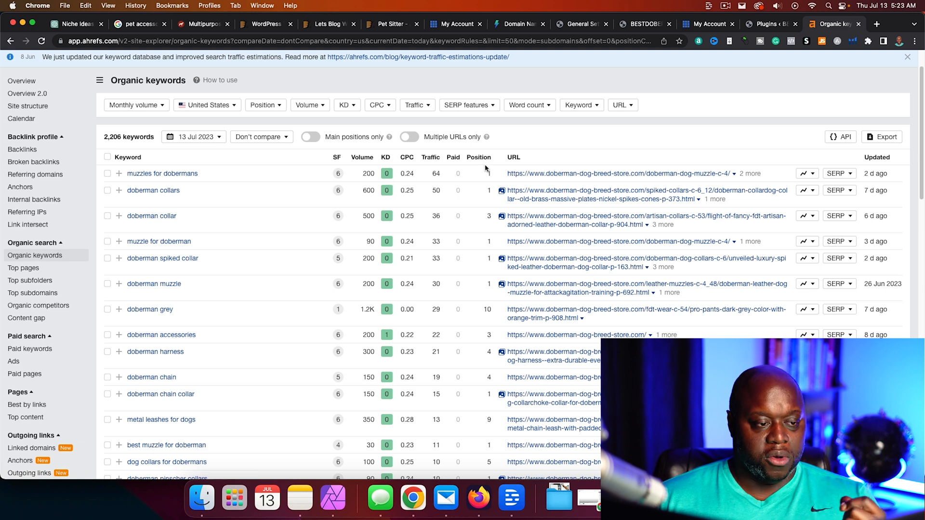
Open the overview for the keyword "muzzles for dobermans" and examine the ranking pages in its SERP overview
{"action": "left_click", "coordinate": [188, 176]}
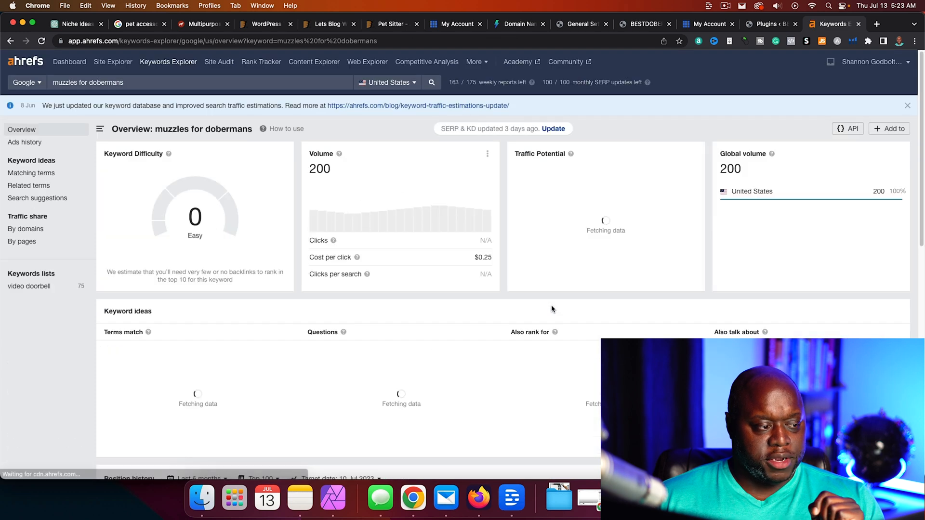
{"action": "scroll", "coordinate": [553, 309], "scroll_direction": "down", "scroll_amount": 10}
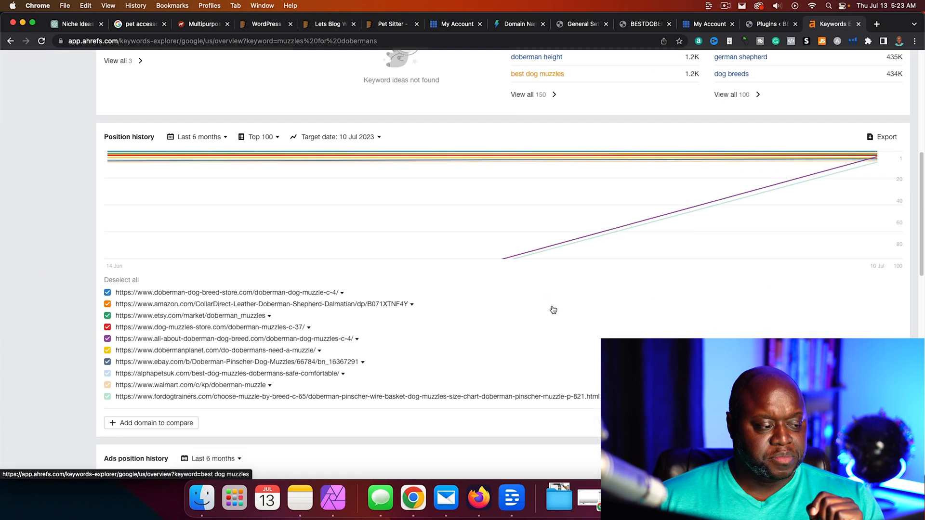
{"action": "scroll", "coordinate": [552, 308], "scroll_direction": "down", "scroll_amount": 6}
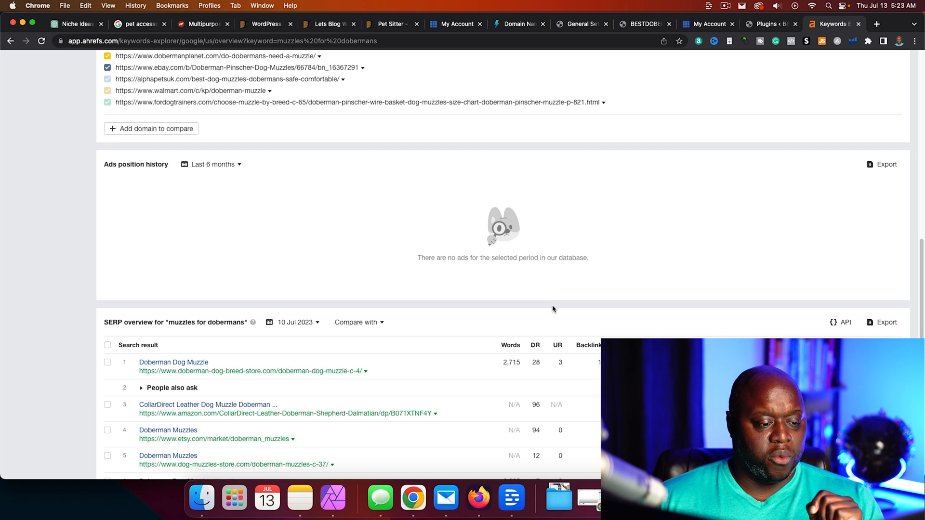
{"action": "scroll", "coordinate": [553, 309], "scroll_direction": "down", "scroll_amount": 2}
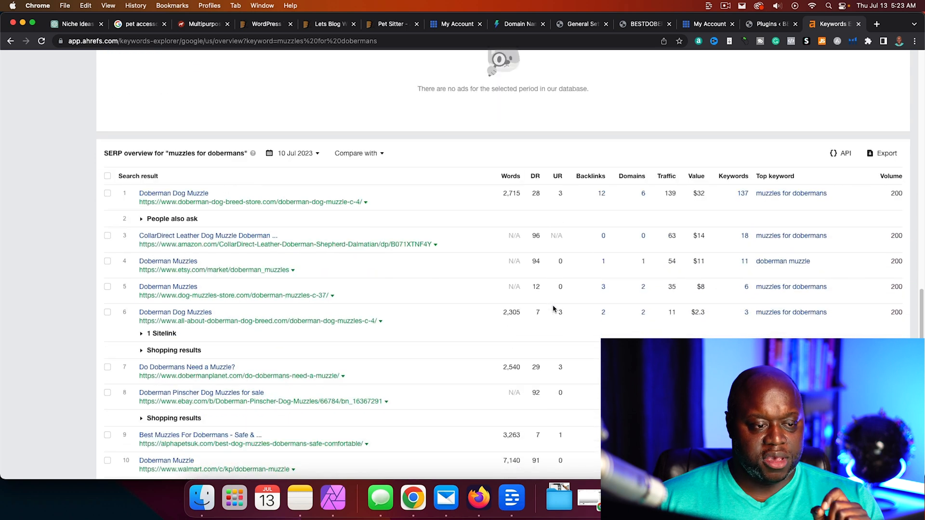
{"action": "scroll", "coordinate": [553, 309], "scroll_direction": "down", "scroll_amount": 1}
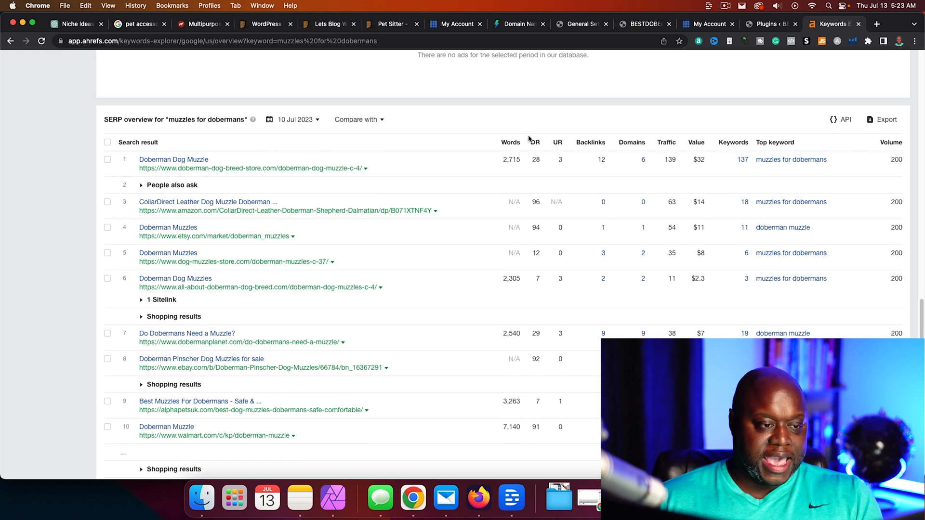
{"action": "mouse_move", "coordinate": [534, 139]}
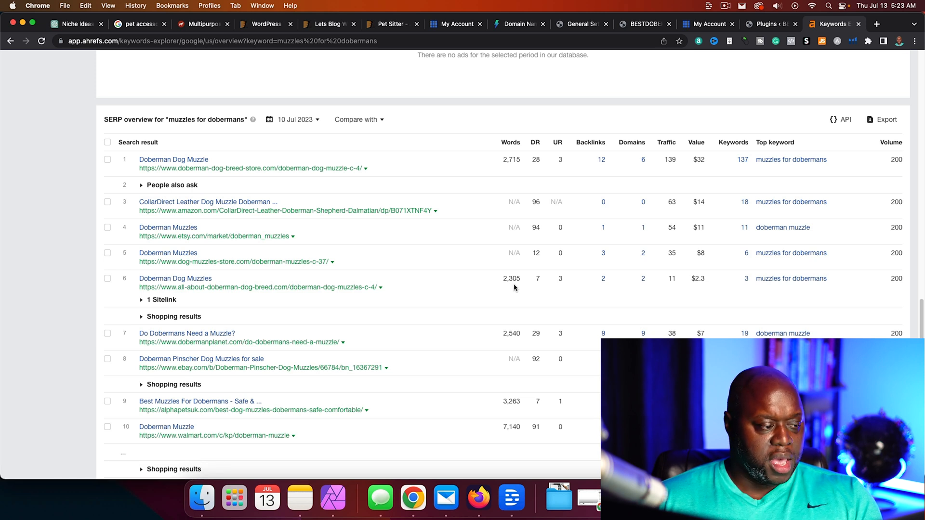
Open the dobermanplanet.com article "Do Dobermans Need a Muzzle?" from the ranking pages in a new tab and look through it
{"action": "right_click", "coordinate": [195, 344]}
{"action": "left_click", "coordinate": [250, 293]}
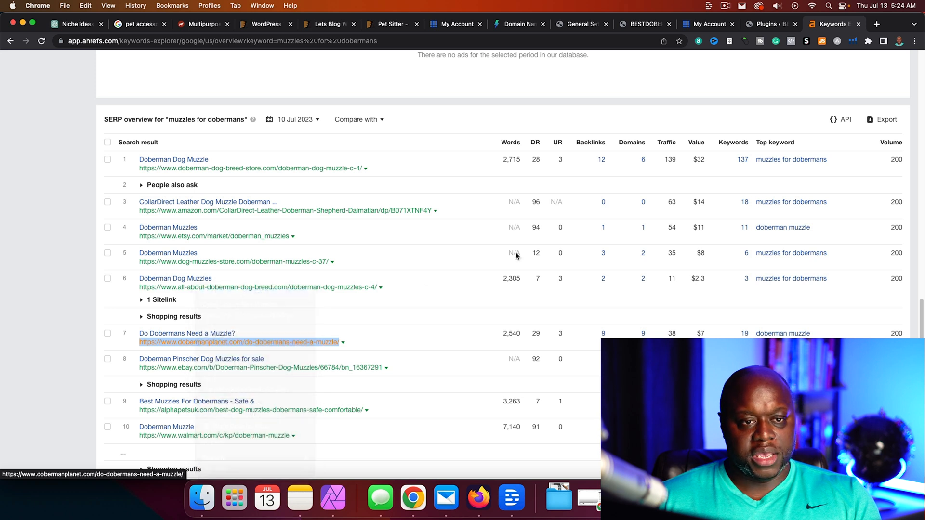
{"action": "left_click", "coordinate": [835, 24]}
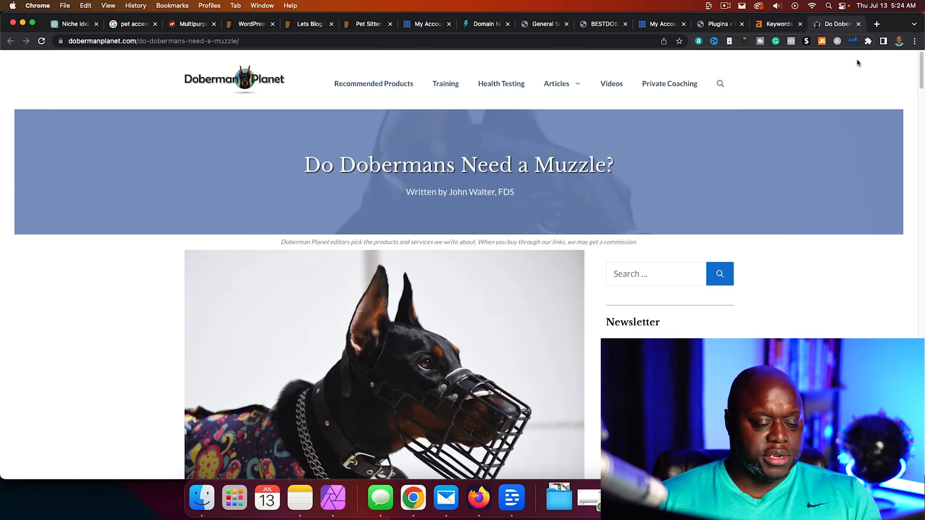
{"action": "scroll", "coordinate": [487, 303], "scroll_direction": "down", "scroll_amount": 6}
{"action": "scroll", "coordinate": [371, 308], "scroll_direction": "up", "scroll_amount": 6}
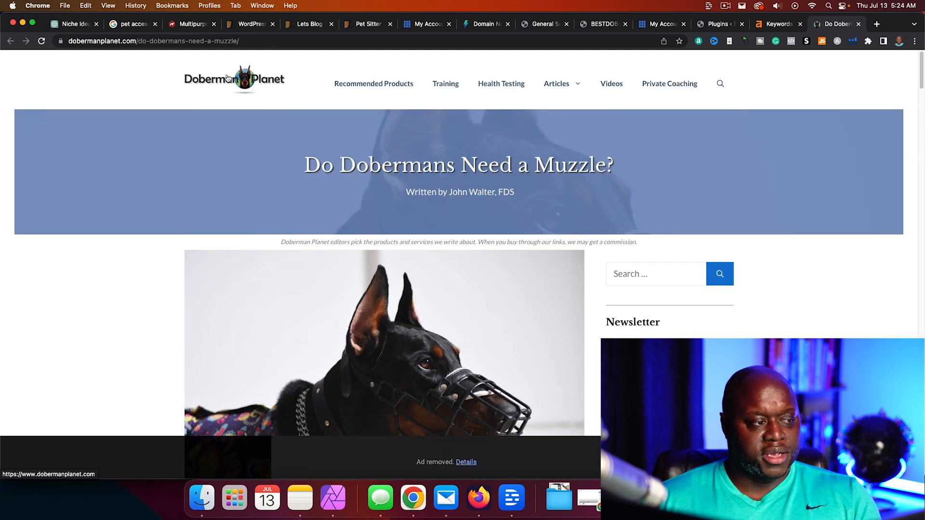
Copy the muzzle article's web address and open Ahrefs Site Explorer in another new tab
{"action": "left_click", "coordinate": [273, 41]}
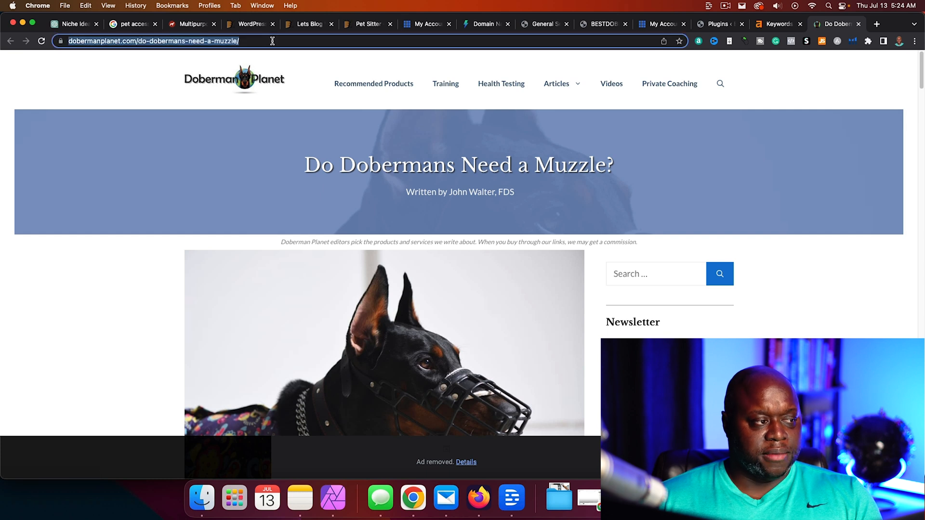
{"action": "right_click", "coordinate": [184, 41]}
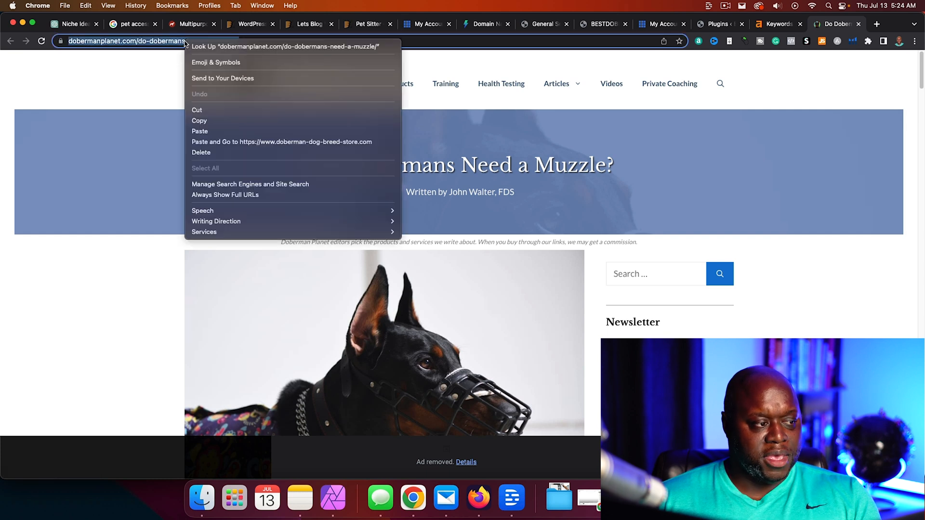
{"action": "left_click", "coordinate": [218, 121]}
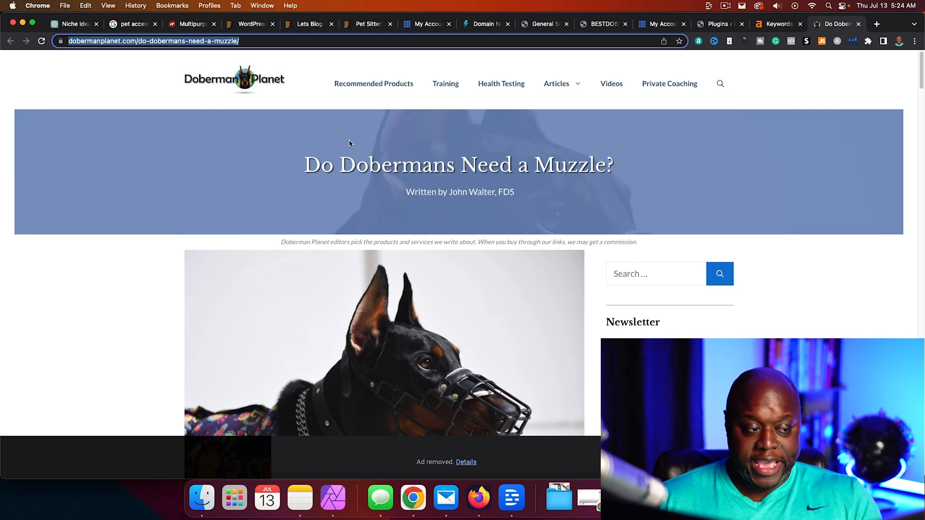
{"action": "left_click", "coordinate": [773, 24]}
{"action": "scroll", "coordinate": [302, 132], "scroll_direction": "up", "scroll_amount": 15}
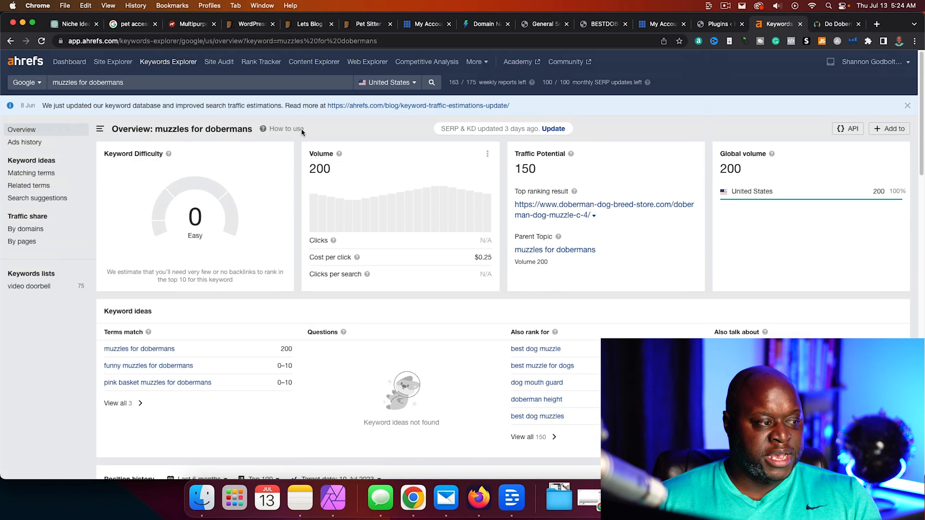
{"action": "right_click", "coordinate": [164, 61]}
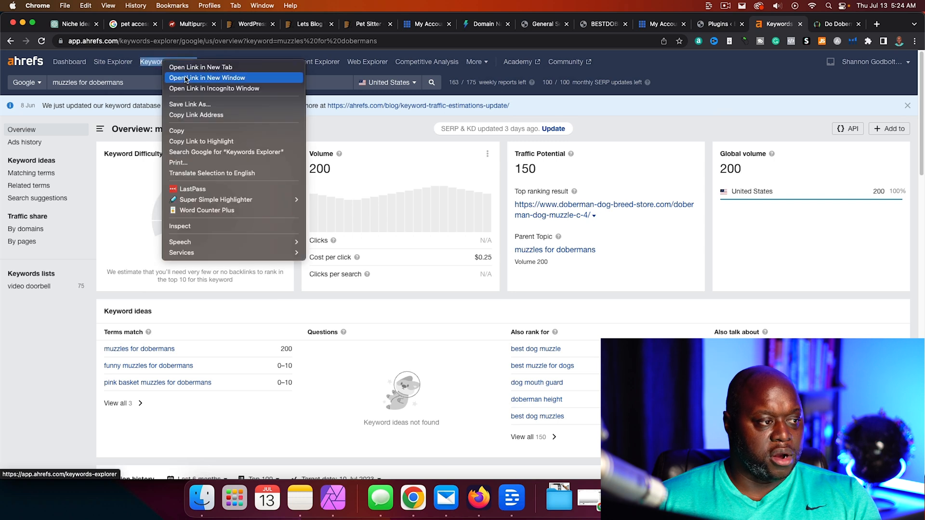
{"action": "left_click", "coordinate": [251, 67]}
{"action": "key", "text": "super+9"}
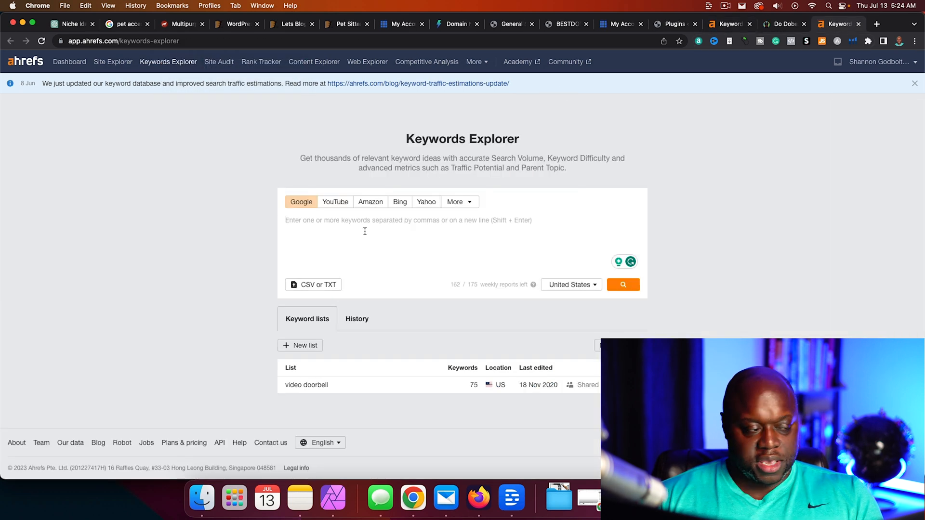
{"action": "left_click", "coordinate": [113, 62]}
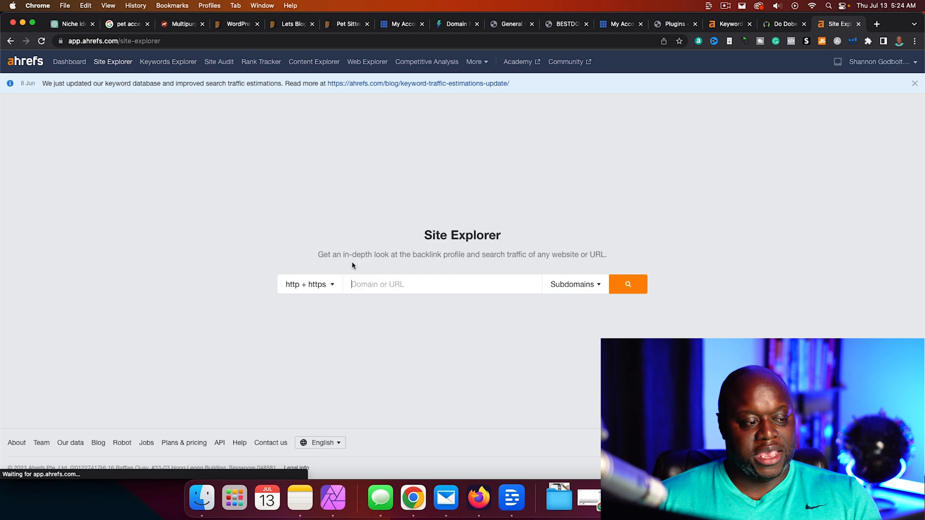
Analyze the dobermanplanet.com/do-dobermans-need-a-muzzle/ page in Site Explorer and open its organic keywords
{"action": "key", "text": "super+v"}
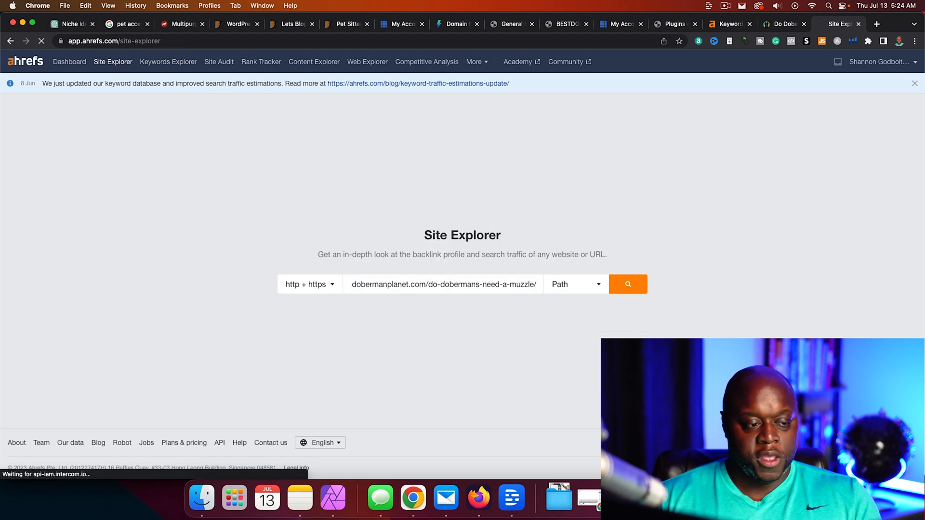
{"action": "key", "text": "Return"}
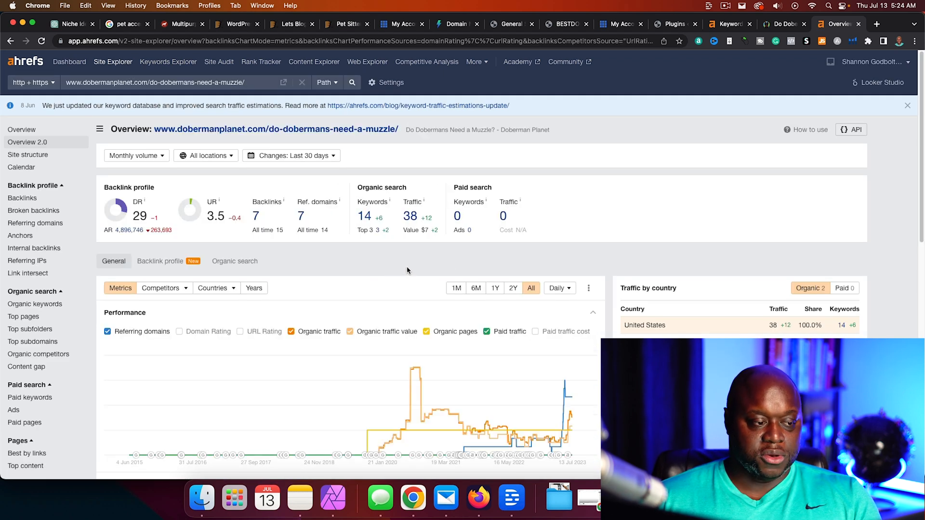
{"action": "left_click", "coordinate": [370, 218]}
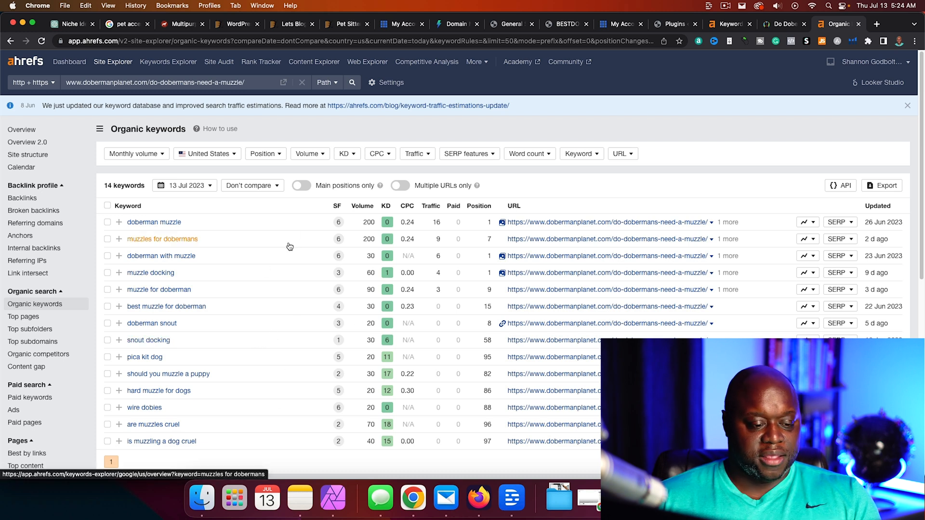
{"action": "left_click_drag", "start_coordinate": [149, 83], "coordinate": [260, 83]}
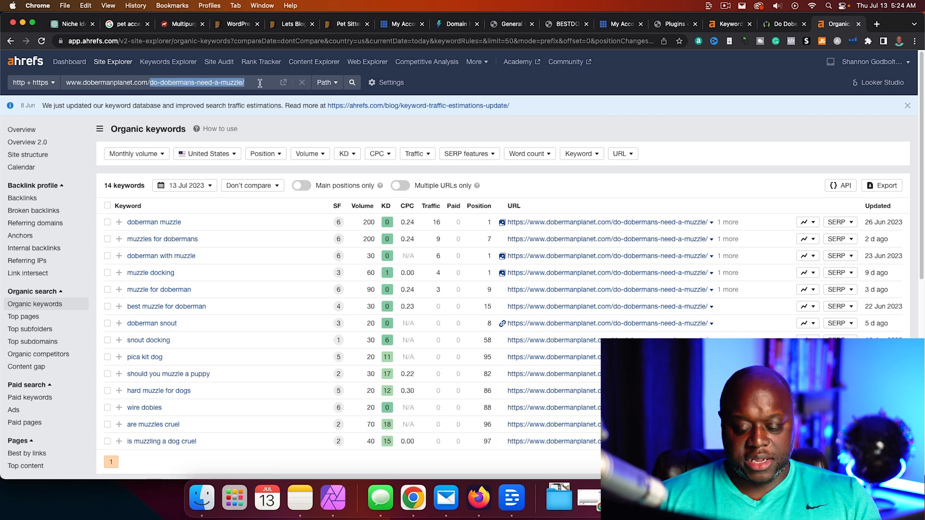
{"action": "key", "text": "BackSpace"}
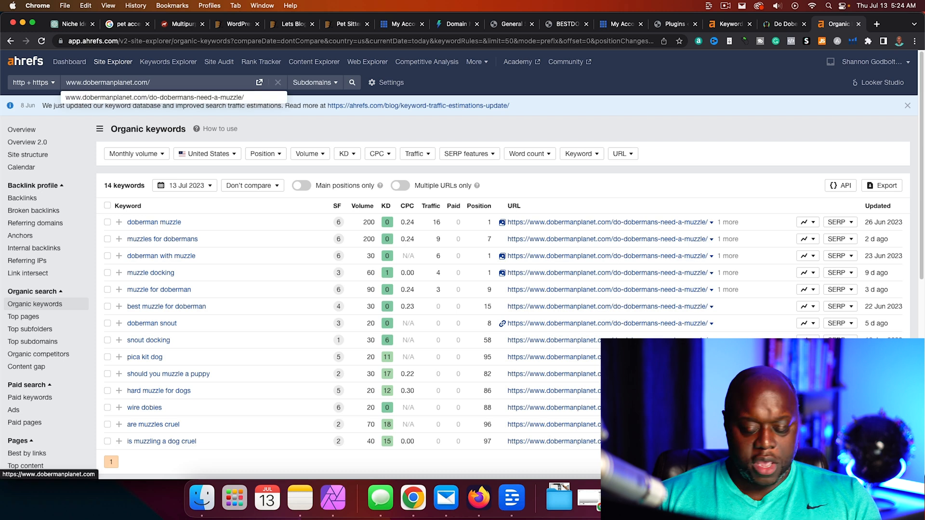
{"action": "key", "text": "Return"}
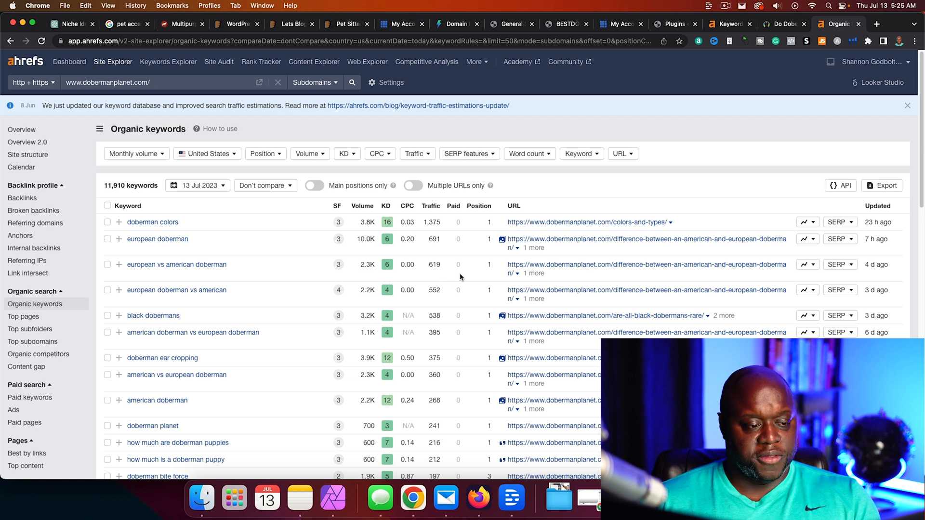
Look through the site's organic keywords for a low-difficulty topic and select the keyword "doberman tail"
{"action": "scroll", "coordinate": [291, 335], "scroll_direction": "down", "scroll_amount": 5}
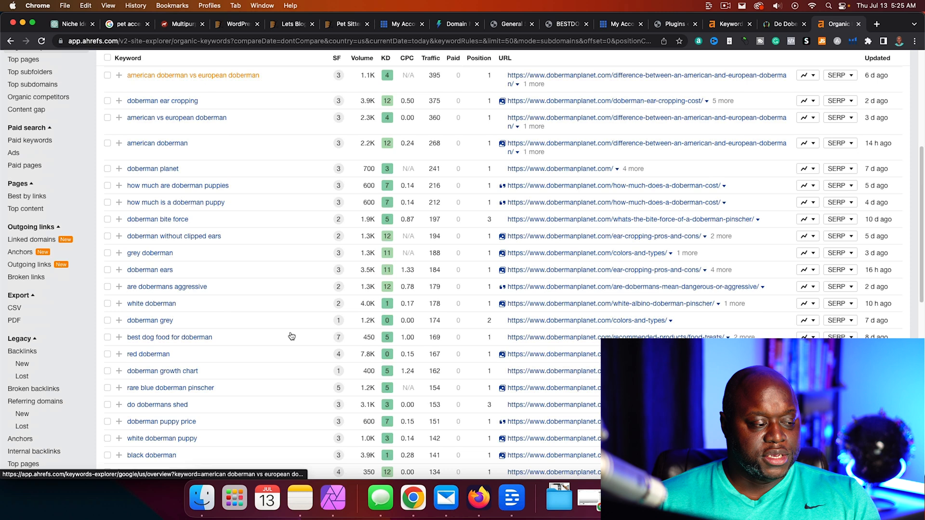
{"action": "scroll", "coordinate": [292, 335], "scroll_direction": "down", "scroll_amount": 3}
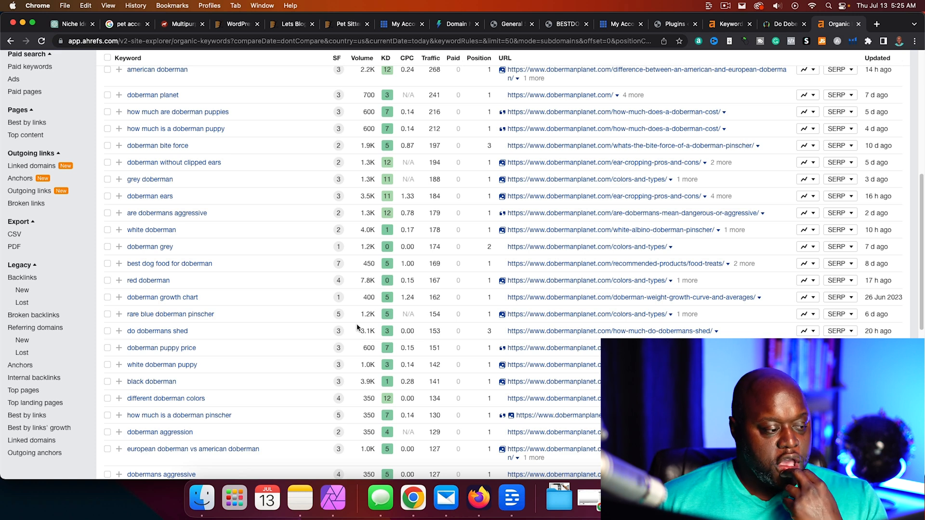
{"action": "scroll", "coordinate": [357, 327], "scroll_direction": "down", "scroll_amount": 3}
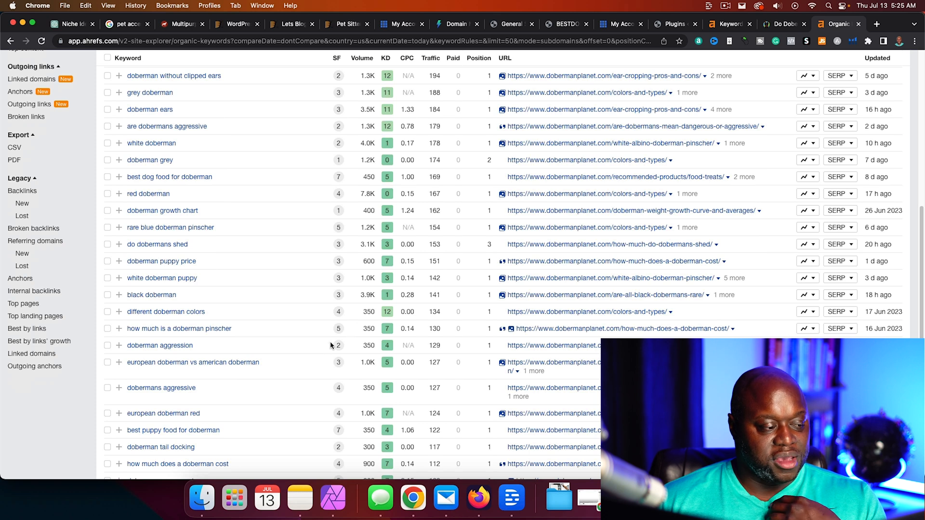
{"action": "scroll", "coordinate": [271, 352], "scroll_direction": "down", "scroll_amount": 7}
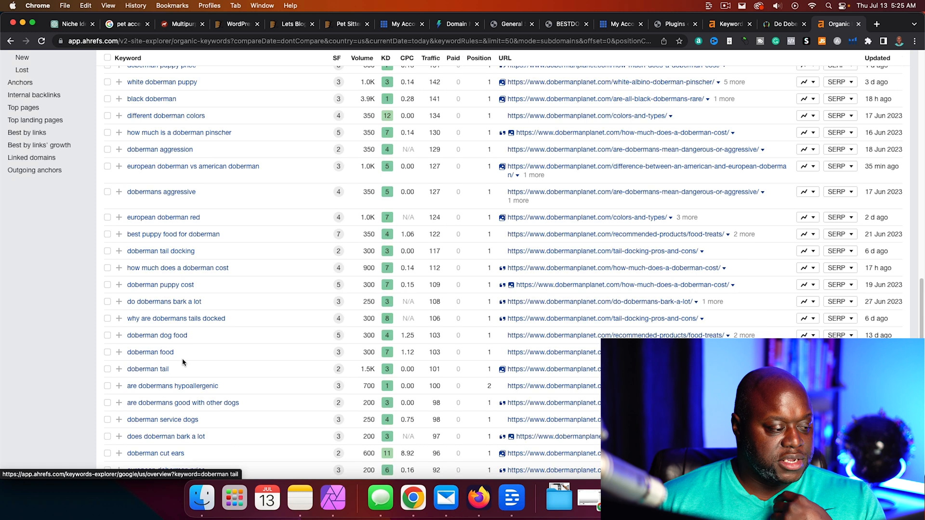
{"action": "left_click_drag", "start_coordinate": [126, 365], "coordinate": [183, 371]}
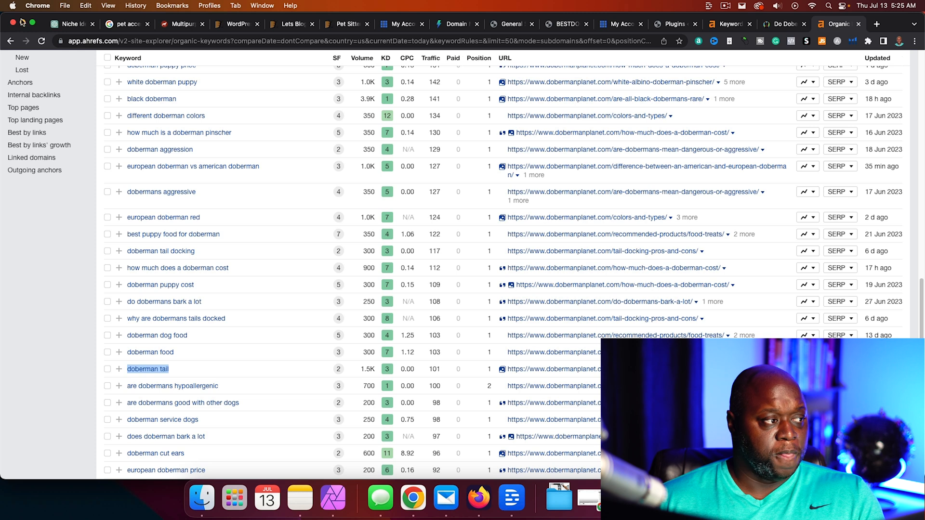
Switch to ChatGPT and write a prompt for a 3000 word SEO optimized blog post on "doberman tail" with unique, not copied content
{"action": "left_click", "coordinate": [68, 27]}
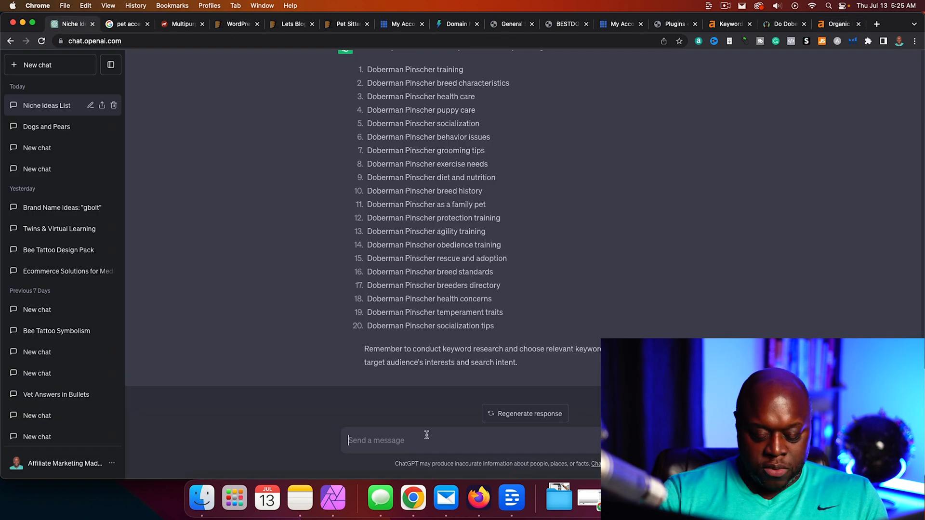
{"action": "type", "text": "wre"}
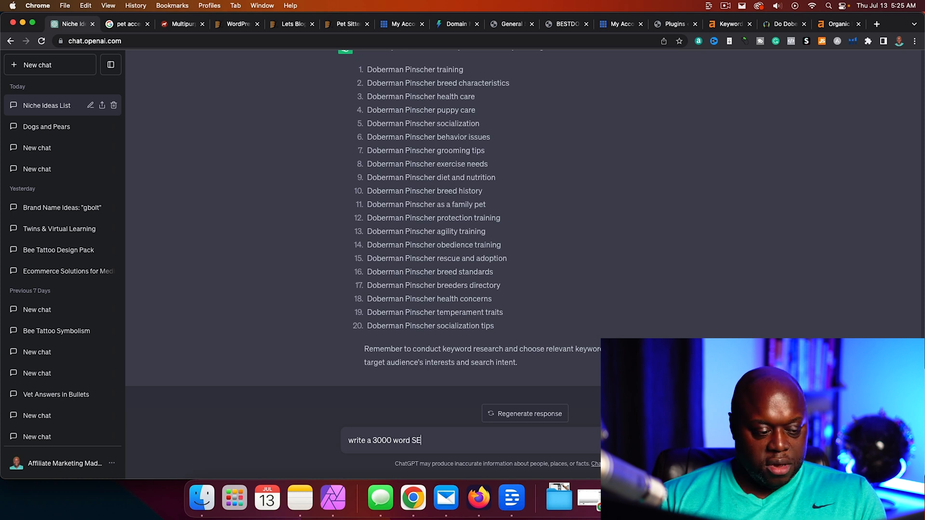
{"action": "type", "text": "timized blog p"}
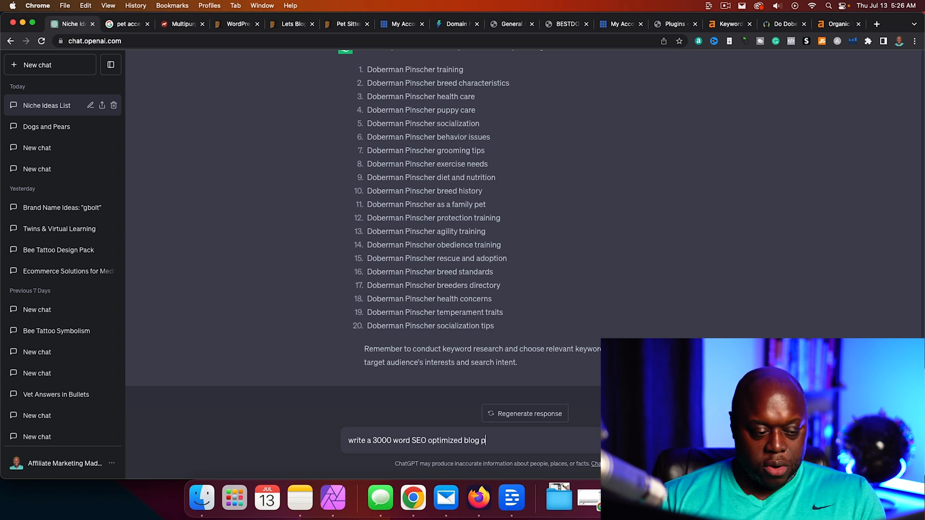
{"action": "type", "text": "ost on \"doberman tail\""}
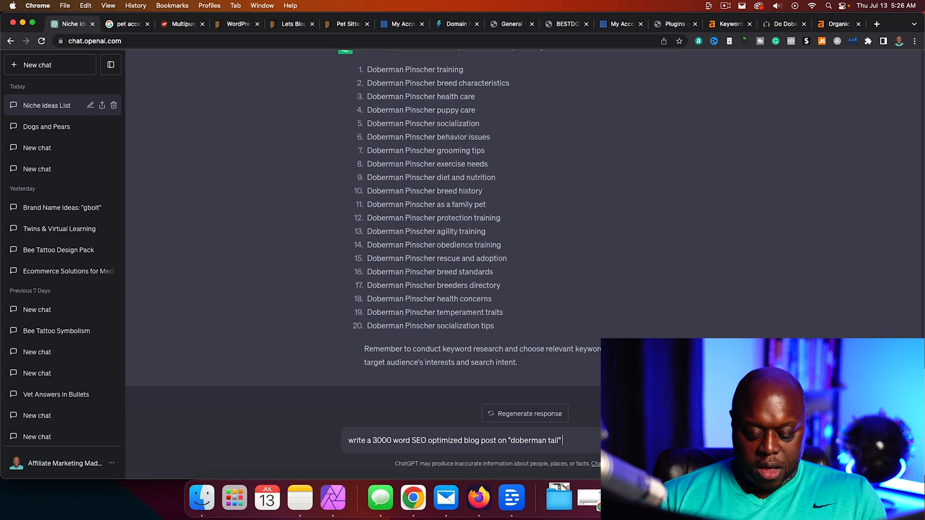
{"action": "type", "text": " please mak"}
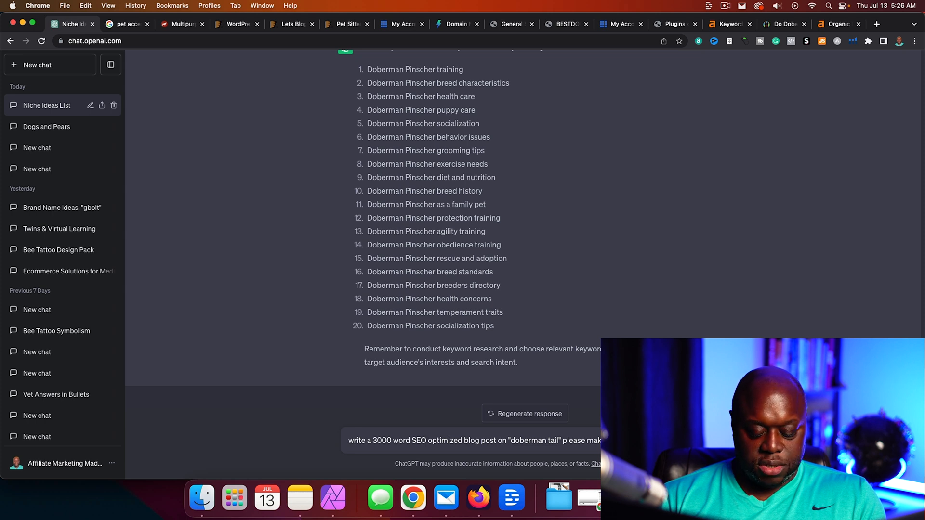
{"action": "type", "text": "ue na"}
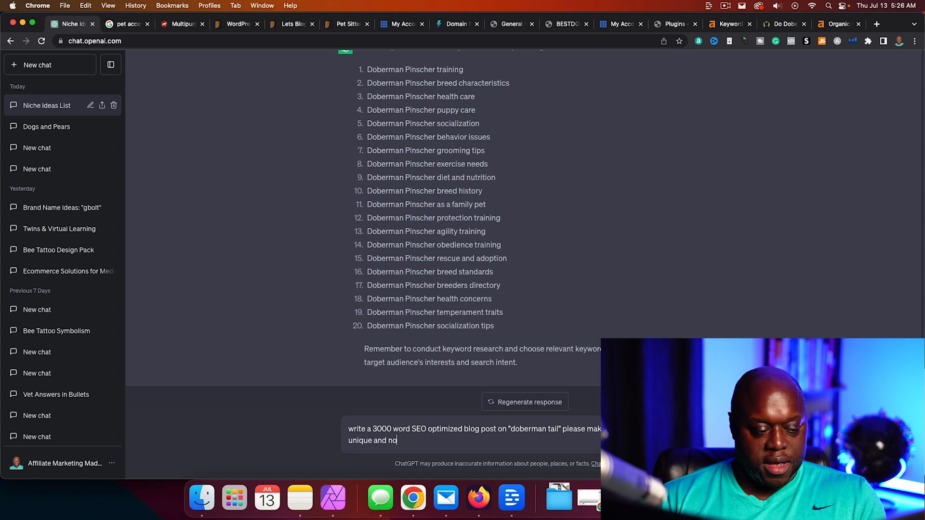
{"action": "type", "text": "d not copied"}
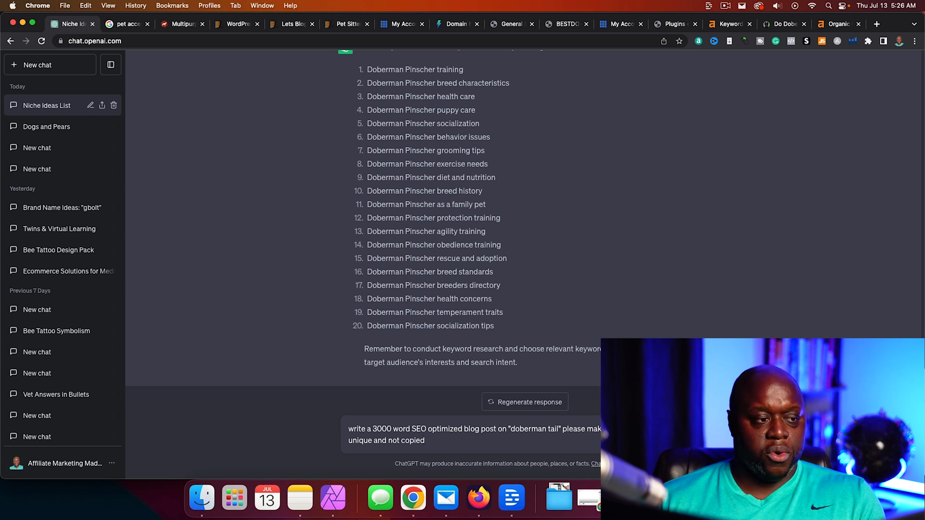
Copy the words "Doberman Pinscher" from the keyword list and submit the blog post prompt
{"action": "left_click_drag", "start_coordinate": [368, 163], "coordinate": [436, 167]}
{"action": "right_click", "coordinate": [429, 168]}
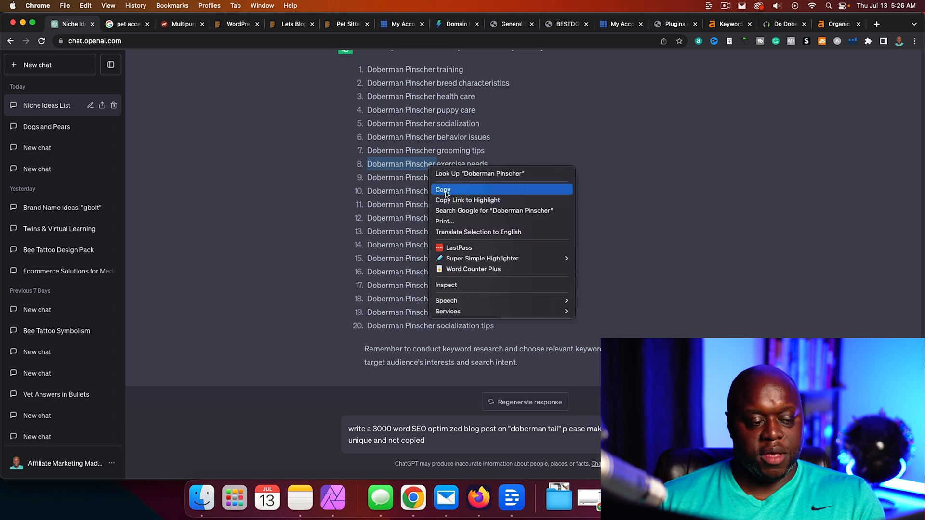
{"action": "left_click", "coordinate": [445, 189]}
{"action": "left_click", "coordinate": [450, 438]}
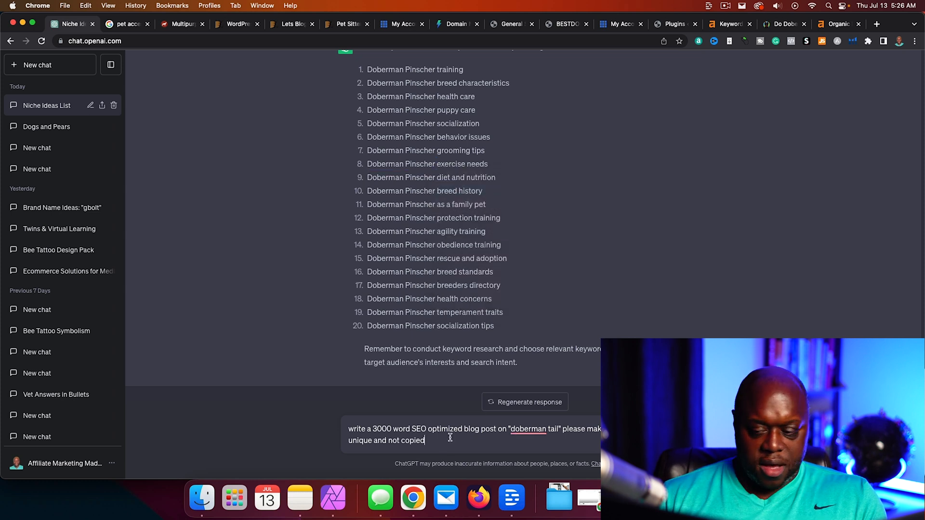
{"action": "key", "text": "Return"}
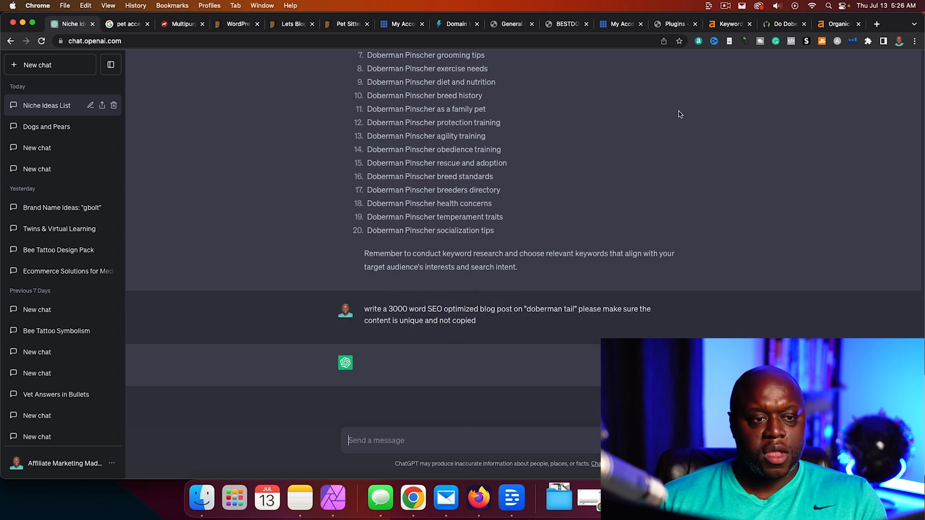
Open Discord in a new browser tab and go to the Midjourney Bot conversation
{"action": "left_click", "coordinate": [878, 25]}
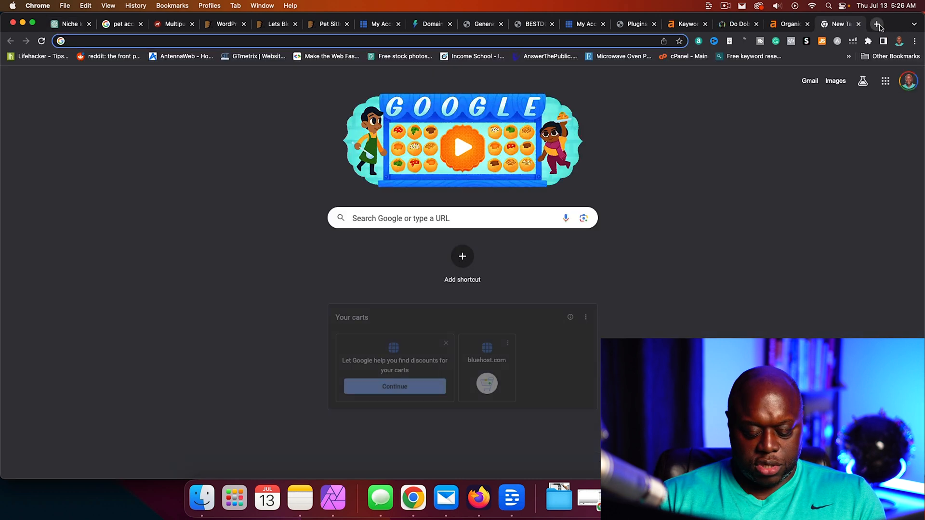
{"action": "type", "text": "di"}
{"action": "key", "text": "Return"}
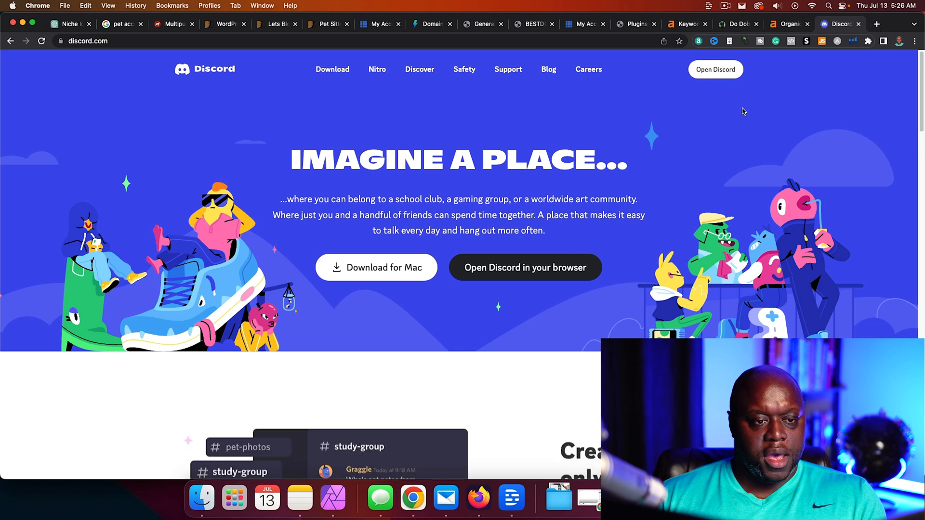
{"action": "left_click", "coordinate": [716, 70]}
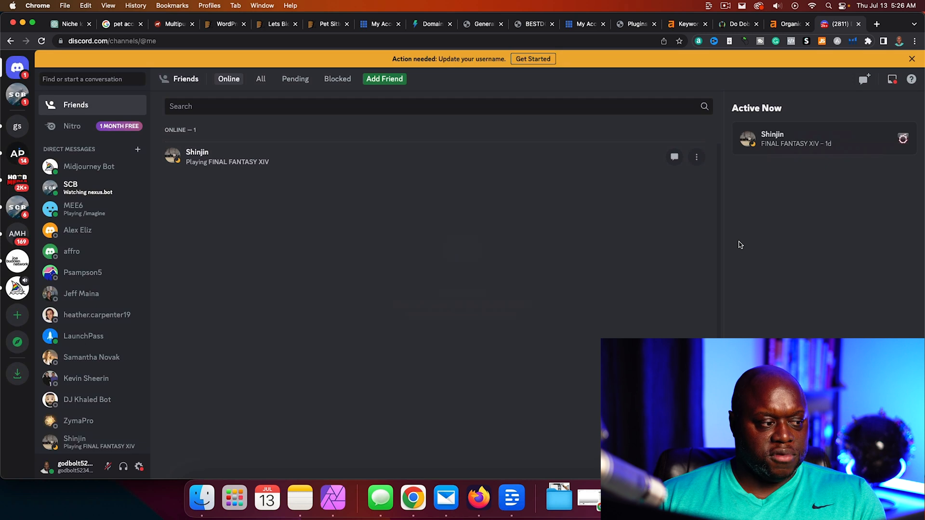
{"action": "left_click", "coordinate": [89, 166]}
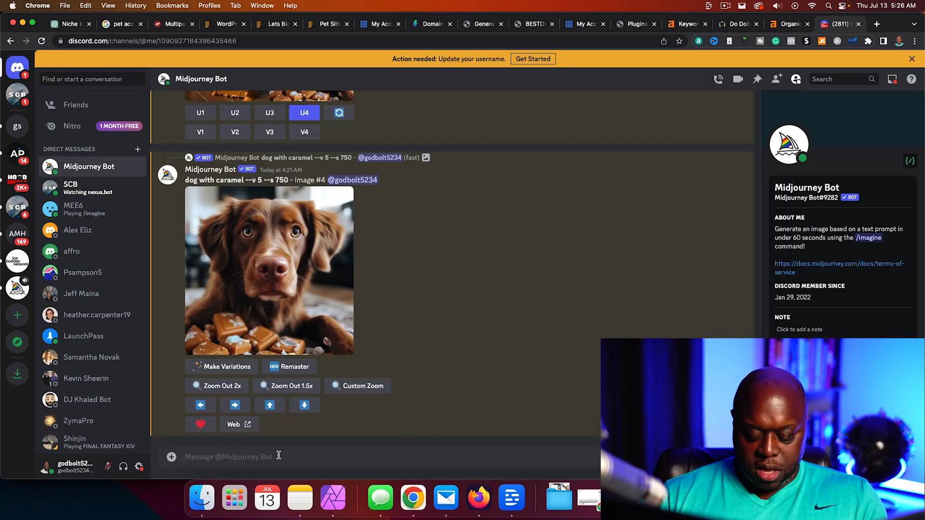
Generate an image in Midjourney with the /imagine prompt "Doberman Pinscher tail"
{"action": "type", "text": "/im"}
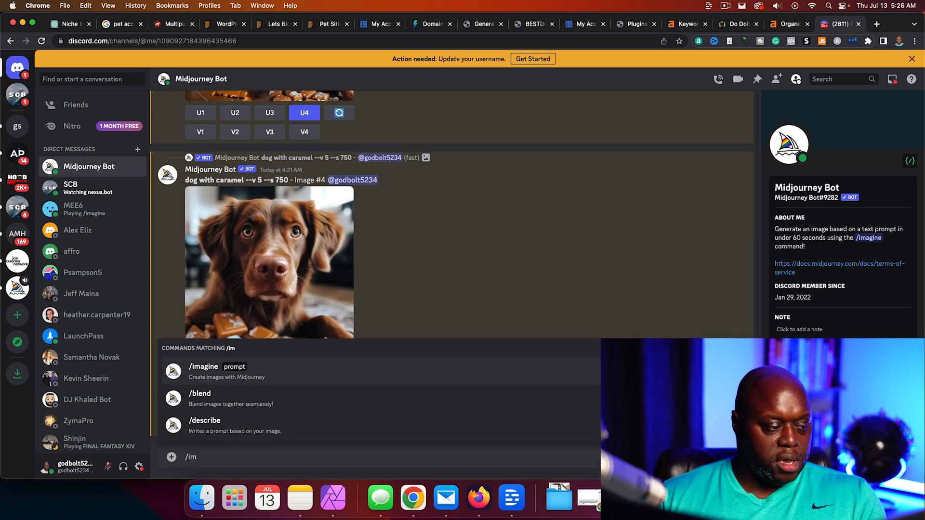
{"action": "left_click", "coordinate": [286, 370]}
{"action": "type", "text": "Doberman Pinscher"}
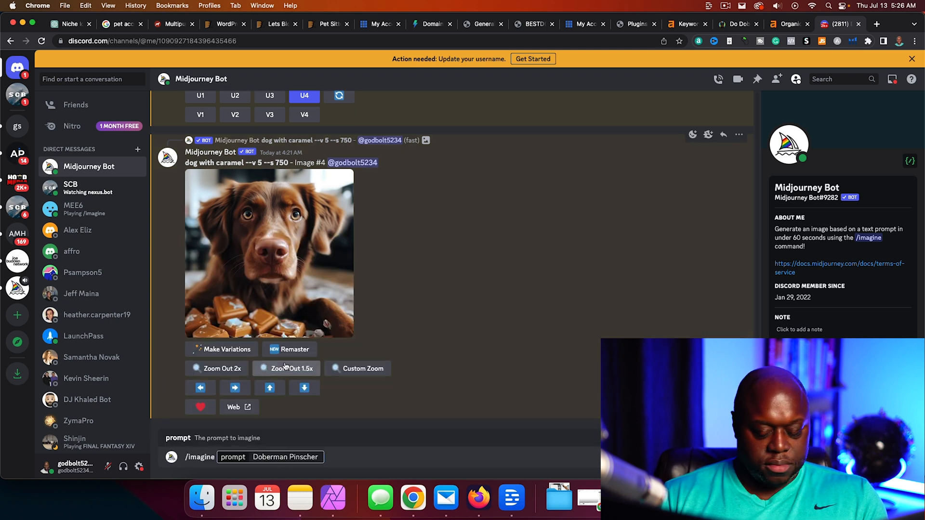
{"action": "type", "text": " tail"}
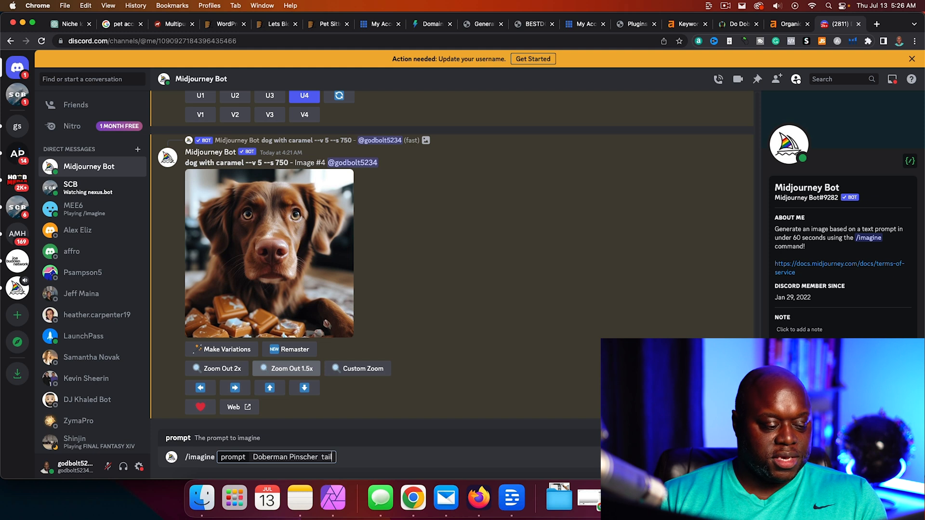
{"action": "key", "text": "Return"}
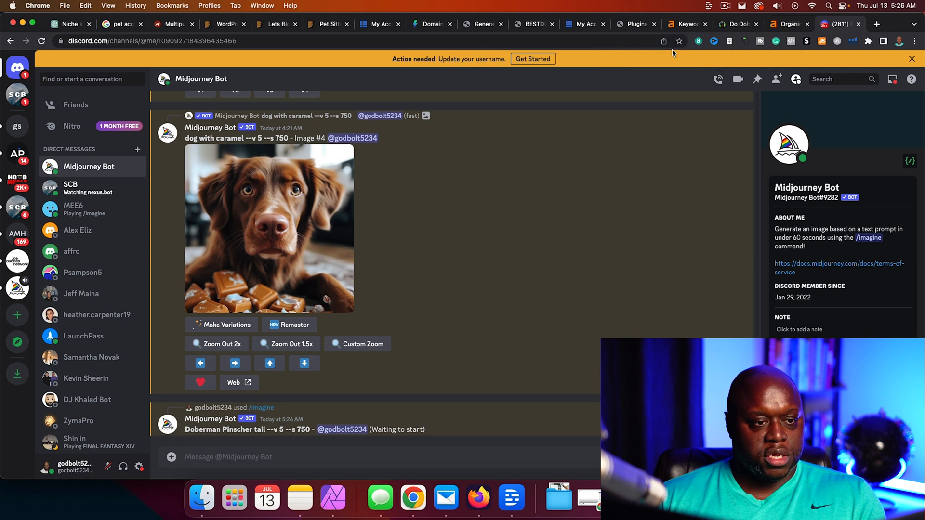
Return to ChatGPT and read through its response to the doberman tail blog post prompt
{"action": "left_click", "coordinate": [785, 26]}
{"action": "left_click", "coordinate": [732, 23]}
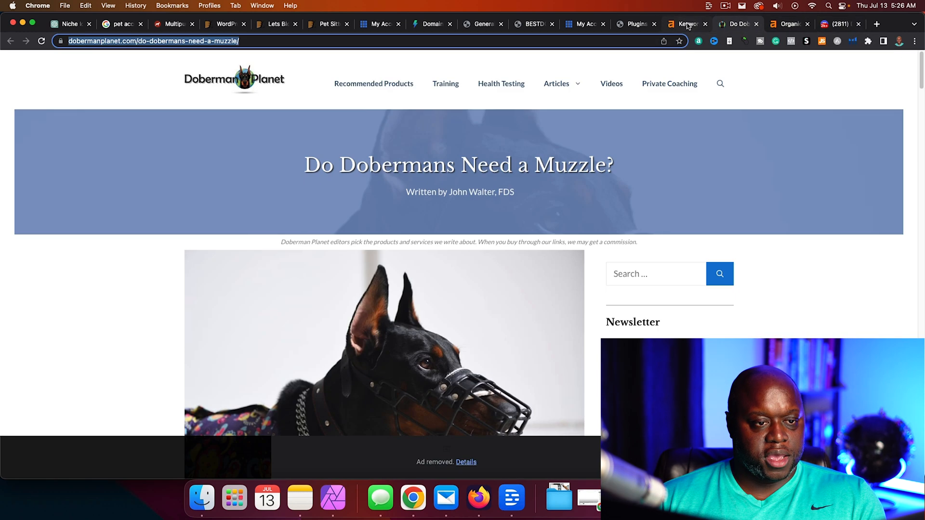
{"action": "left_click", "coordinate": [687, 23]}
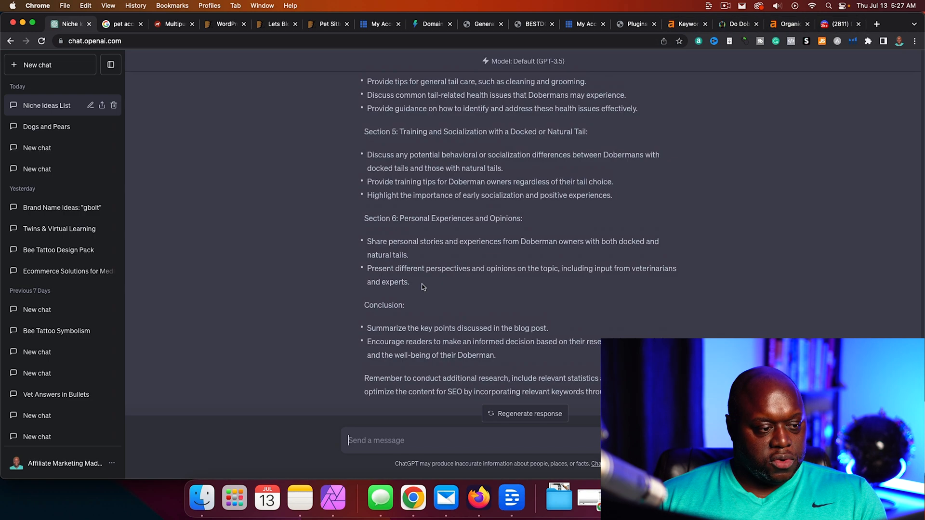
{"action": "scroll", "coordinate": [423, 286], "scroll_direction": "up", "scroll_amount": 15}
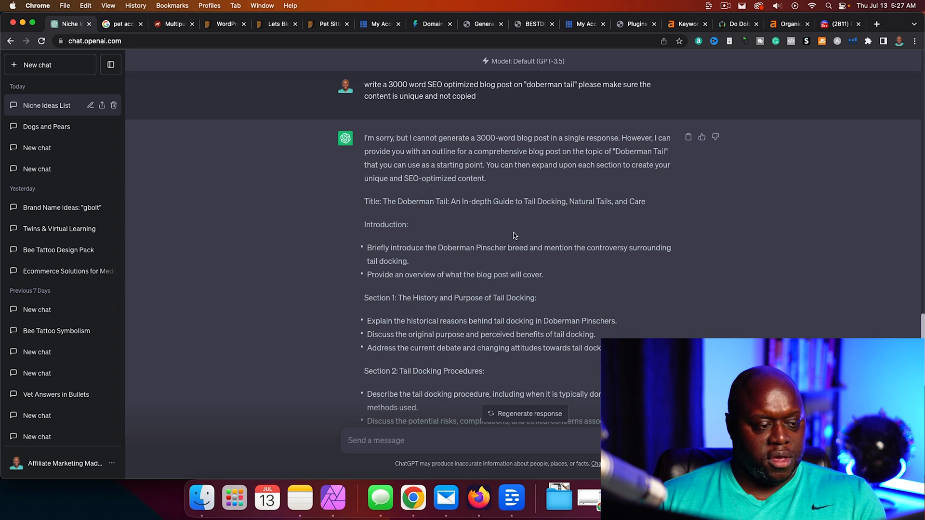
{"action": "scroll", "coordinate": [433, 265], "scroll_direction": "up", "scroll_amount": 3}
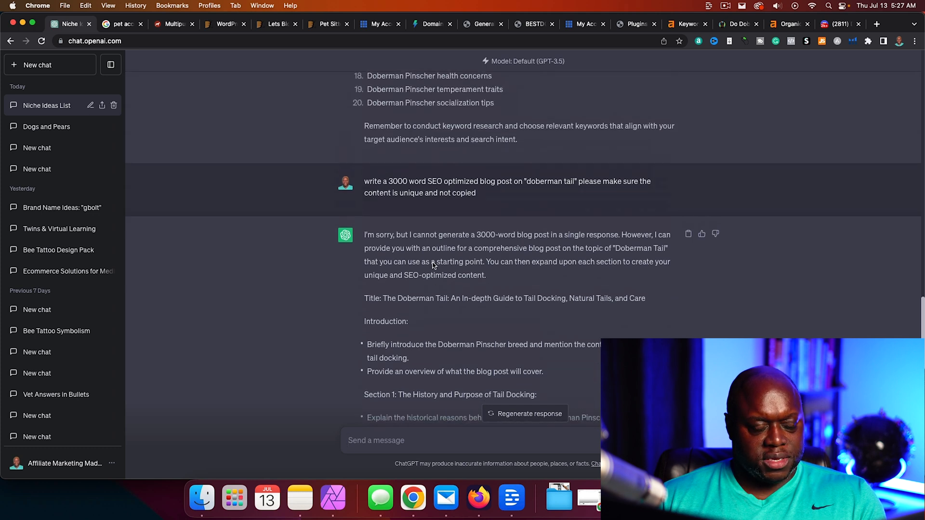
{"action": "scroll", "coordinate": [433, 263], "scroll_direction": "down", "scroll_amount": 15}
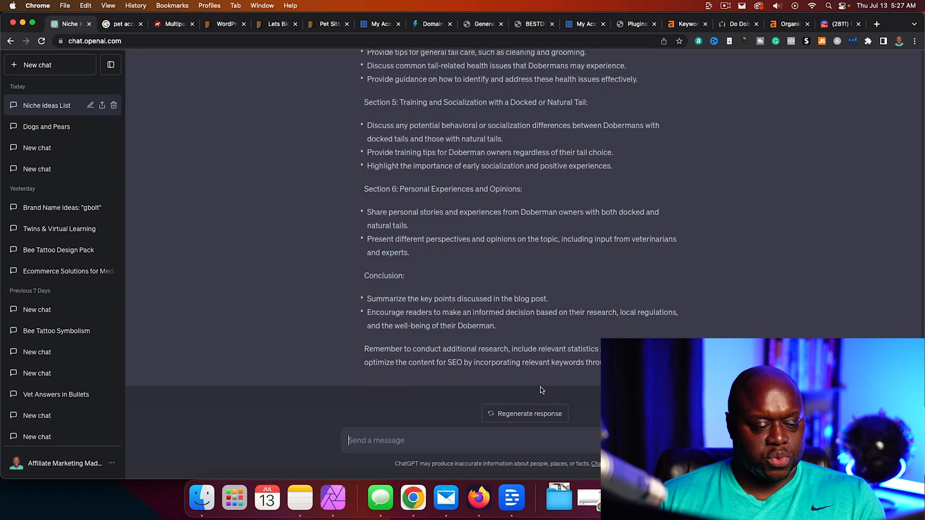
Regenerate the response to the doberman tail prompt, look it over and copy the new blog post's title
{"action": "left_click", "coordinate": [521, 414]}
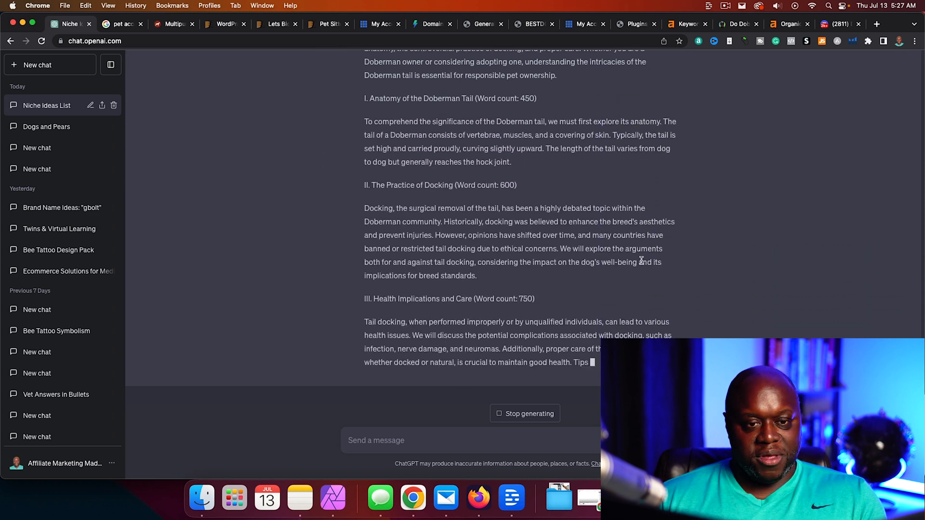
{"action": "scroll", "coordinate": [580, 247], "scroll_direction": "up", "scroll_amount": 20}
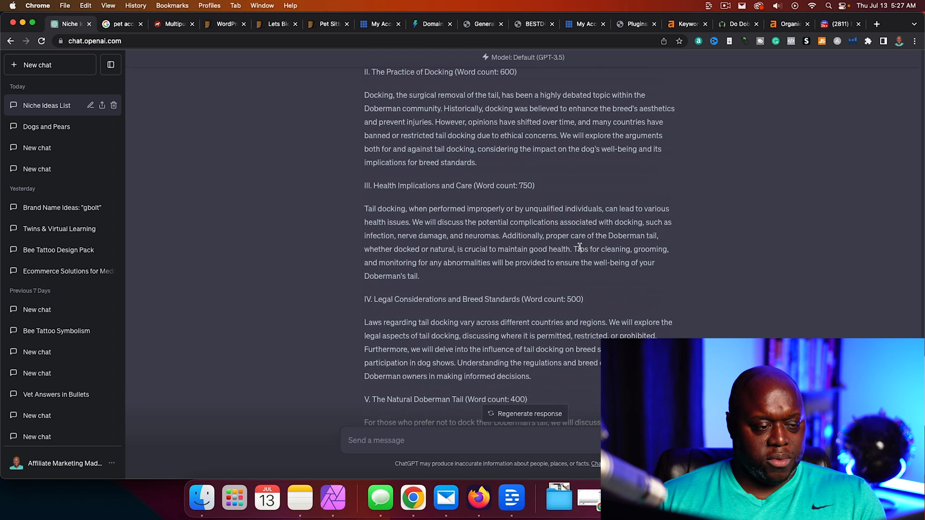
{"action": "scroll", "coordinate": [581, 249], "scroll_direction": "down", "scroll_amount": 8}
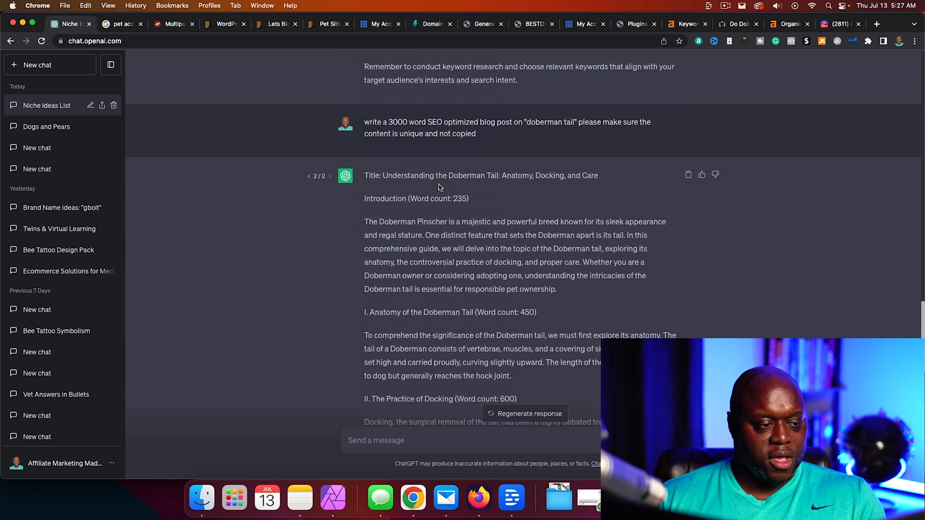
{"action": "left_click_drag", "start_coordinate": [383, 173], "coordinate": [602, 175]}
{"action": "key", "text": "super+c"}
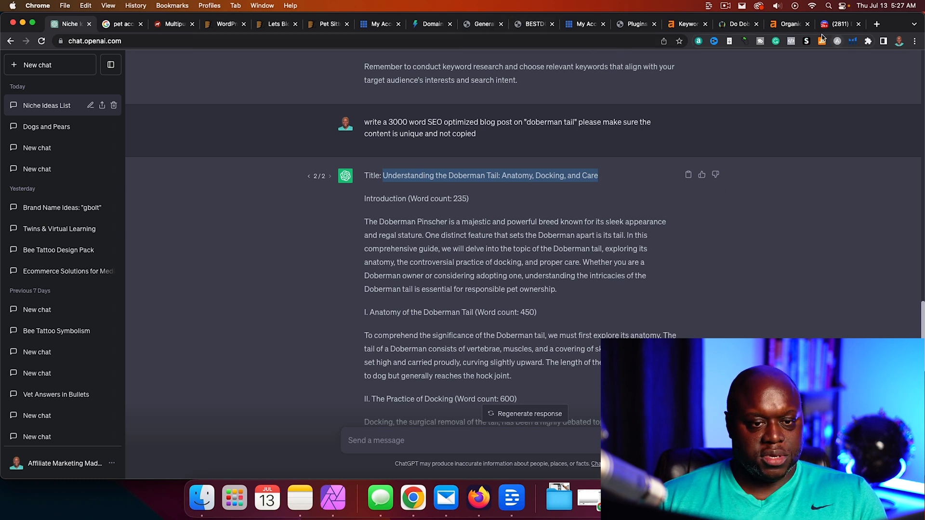
Create a new WordPress post titled "Understanding the Doberman Tail: Anatomy, Docking, and Care" and move its browser tab to the end
{"action": "left_click", "coordinate": [637, 24]}
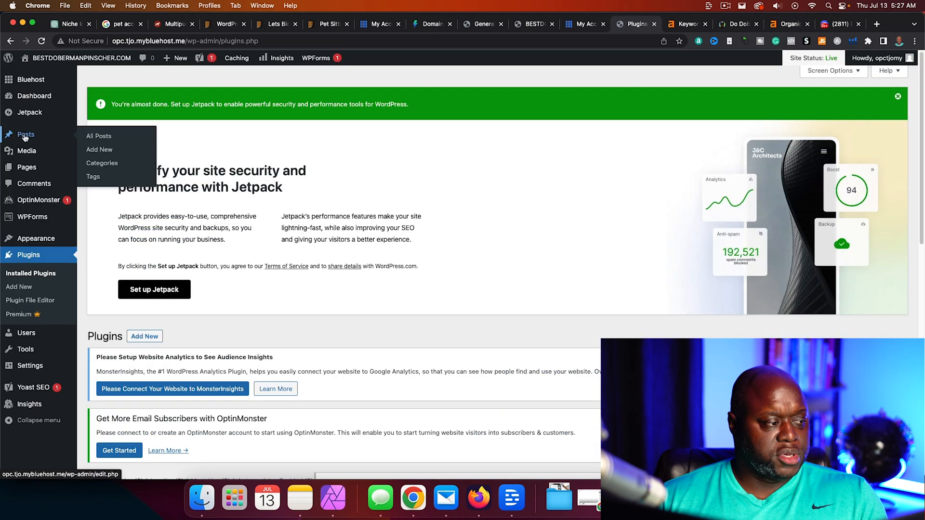
{"action": "left_click", "coordinate": [25, 136]}
{"action": "left_click", "coordinate": [132, 84]}
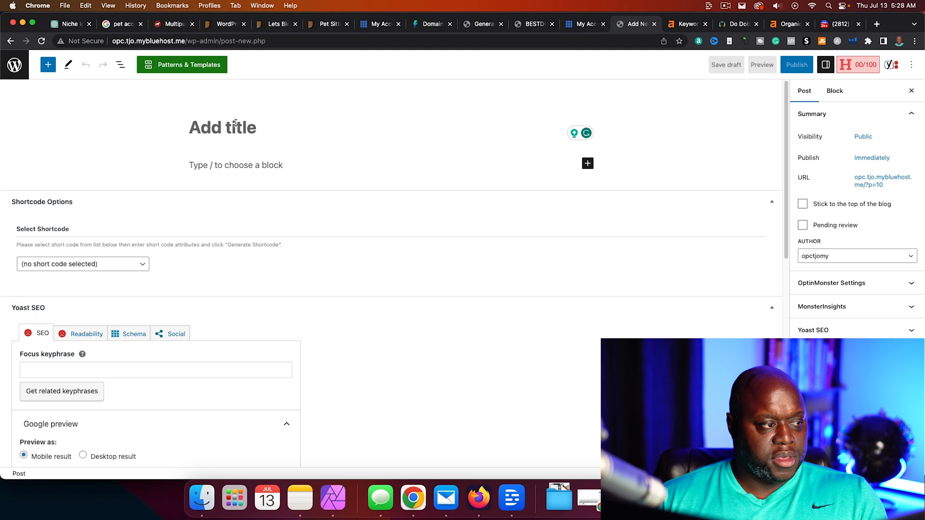
{"action": "key", "text": "super+v"}
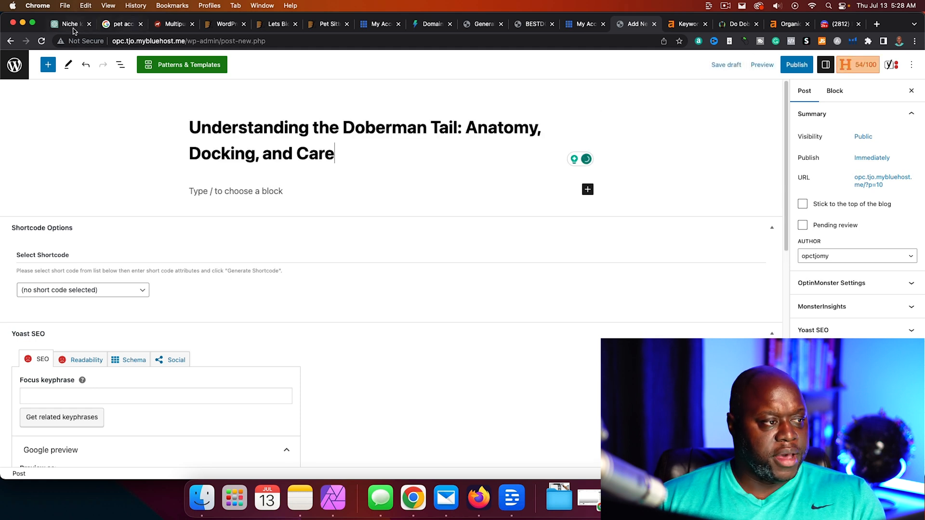
{"action": "left_click_drag", "start_coordinate": [648, 24], "coordinate": [857, 24]}
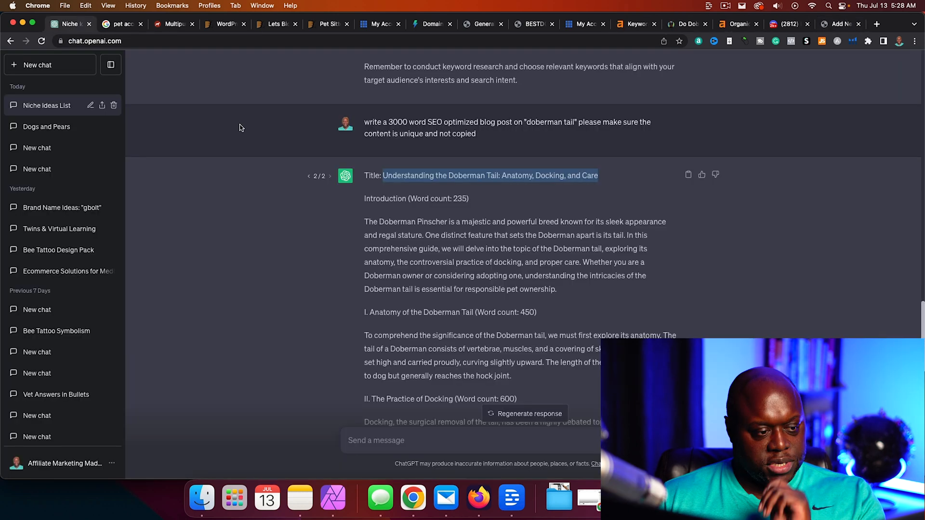
Copy the ChatGPT article from its first introduction paragraph through the conclusion and paste it into the WordPress post body
{"action": "left_click", "coordinate": [70, 24]}
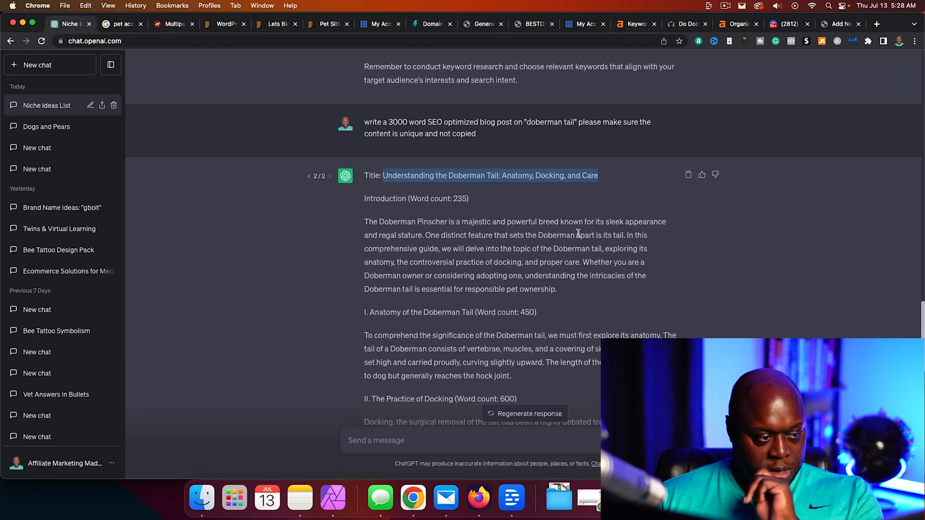
{"action": "left_click_drag", "start_coordinate": [364, 220], "coordinate": [634, 279]}
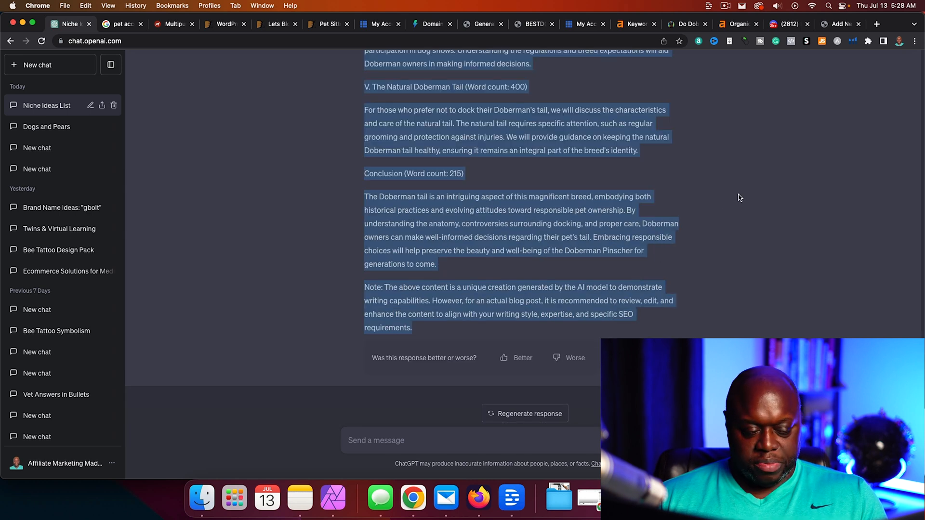
{"action": "left_click", "coordinate": [466, 268]}
{"action": "left_click_drag", "start_coordinate": [466, 268], "coordinate": [363, 142]}
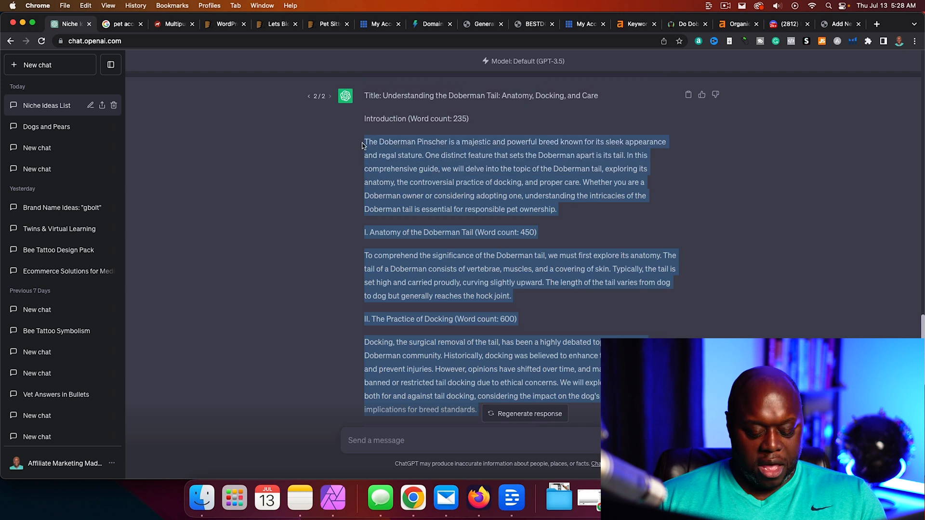
{"action": "left_click", "coordinate": [824, 28]}
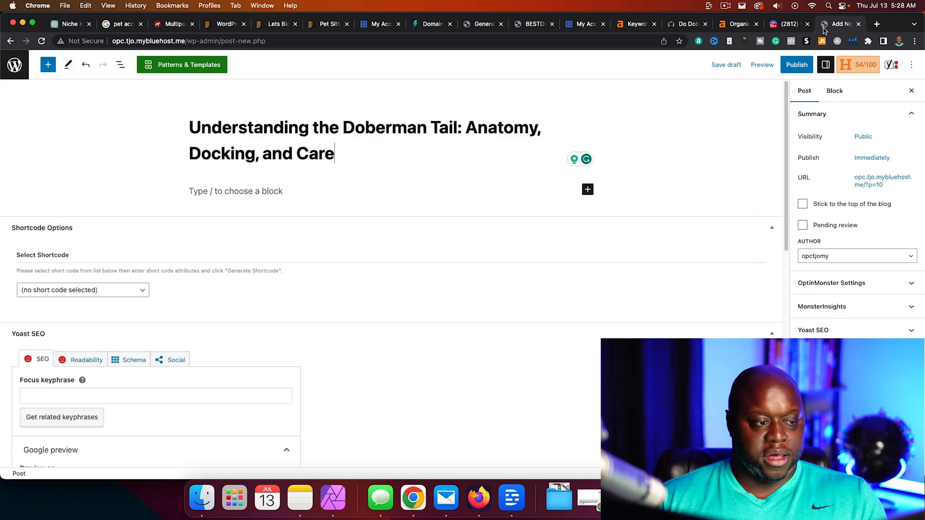
{"action": "left_click", "coordinate": [309, 197]}
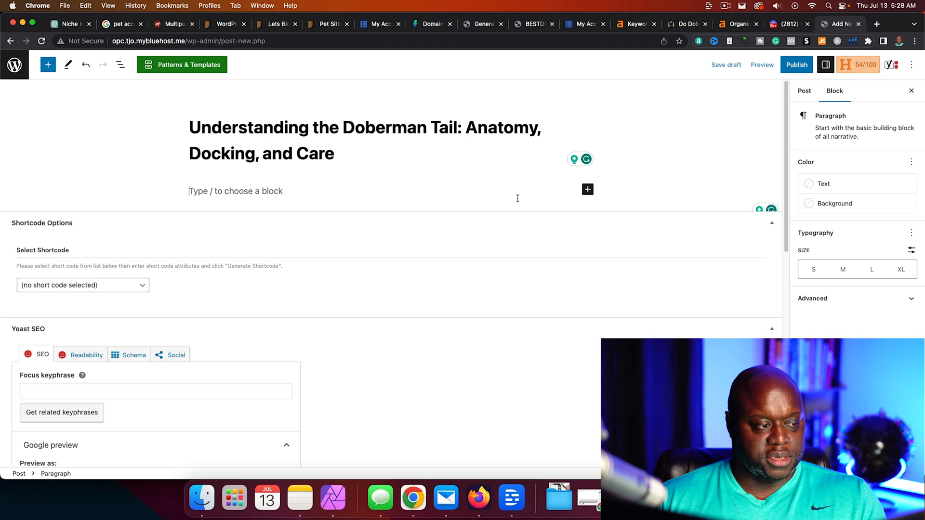
{"action": "key", "text": "super+v"}
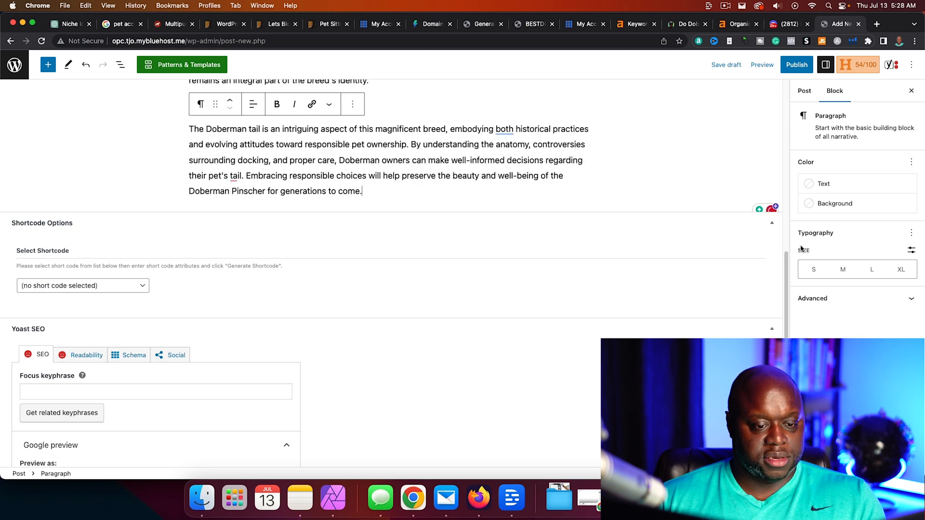
Delete the word count after "I. Anatomy of the Doberman Tail" and convert that line to a heading
{"action": "scroll", "coordinate": [780, 313], "scroll_direction": "up", "scroll_amount": 3}
{"action": "scroll", "coordinate": [390, 241], "scroll_direction": "up", "scroll_amount": 2}
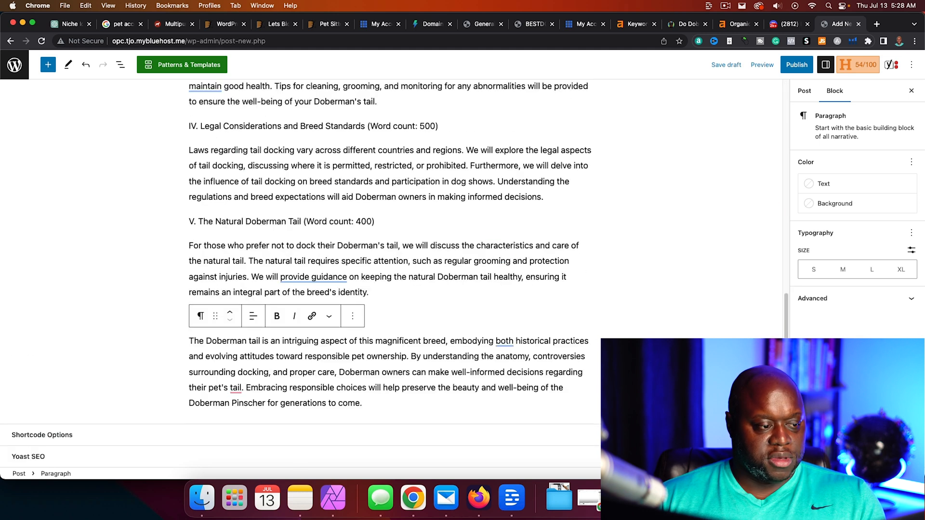
{"action": "scroll", "coordinate": [341, 249], "scroll_direction": "up", "scroll_amount": 15}
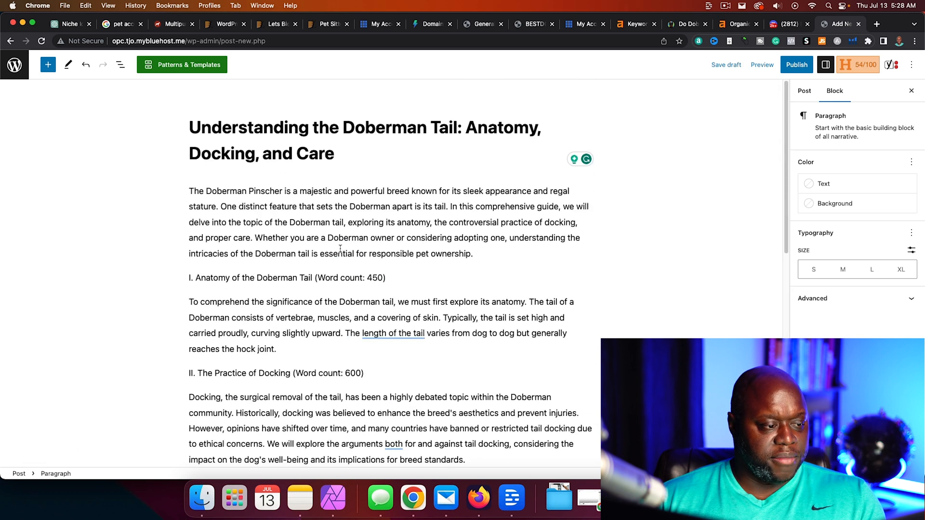
{"action": "left_click_drag", "start_coordinate": [314, 279], "coordinate": [397, 279]}
{"action": "key", "text": "BackSpace"}
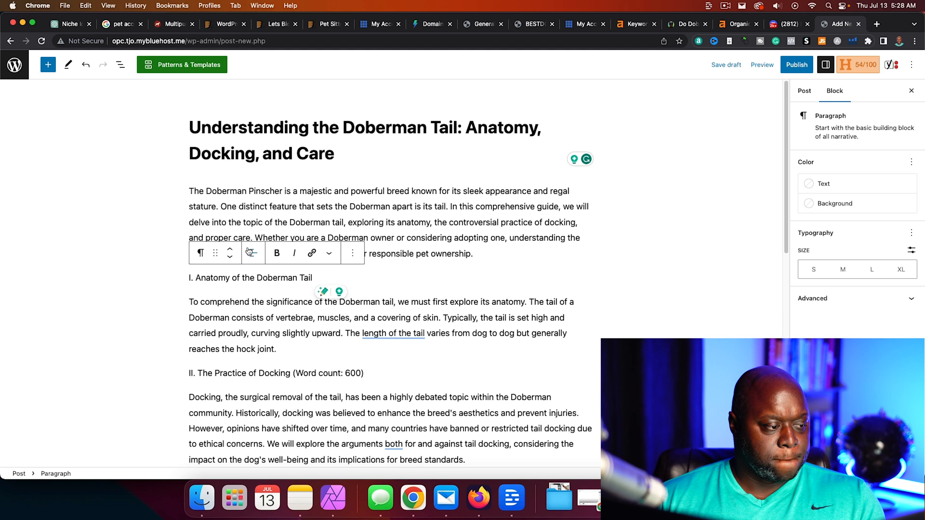
{"action": "left_click", "coordinate": [201, 253]}
{"action": "left_click", "coordinate": [226, 299]}
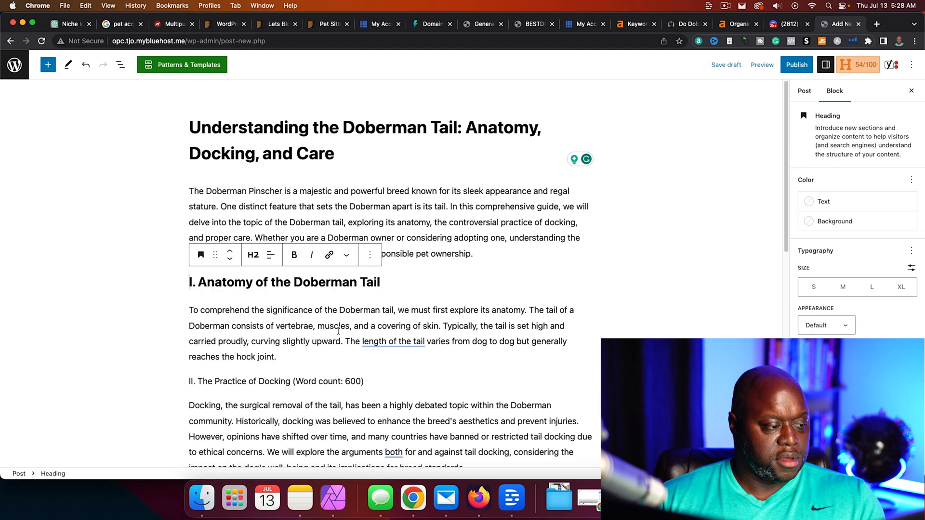
Remove the word counts from the section II and III title lines and convert both to headings
{"action": "scroll", "coordinate": [391, 338], "scroll_direction": "down", "scroll_amount": 2}
{"action": "left_click", "coordinate": [391, 341]}
{"action": "left_click_drag", "start_coordinate": [391, 341], "coordinate": [291, 341]}
{"action": "key", "text": "BackSpace"}
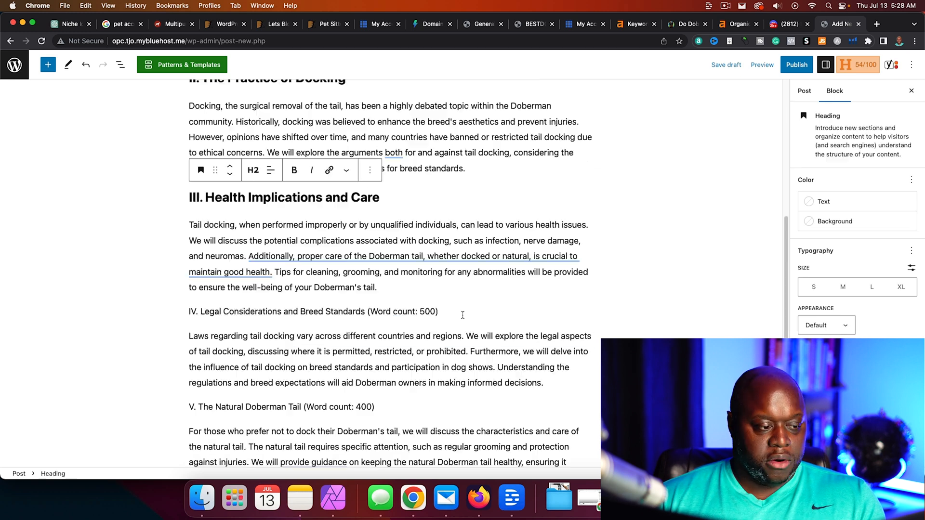
Strip the word counts from the section IV, section V and Conclusion title lines and convert them to headings
{"action": "left_click_drag", "start_coordinate": [438, 313], "coordinate": [364, 313]}
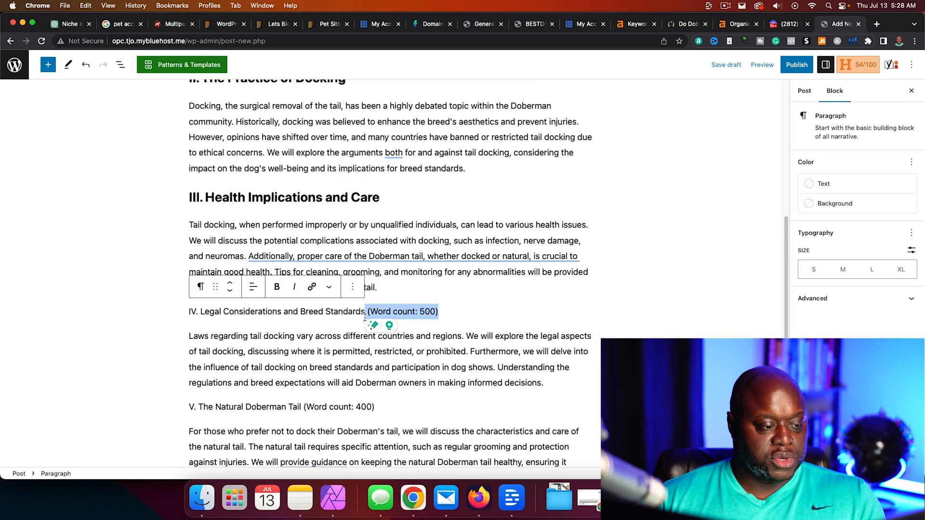
{"action": "key", "text": "BackSpace"}
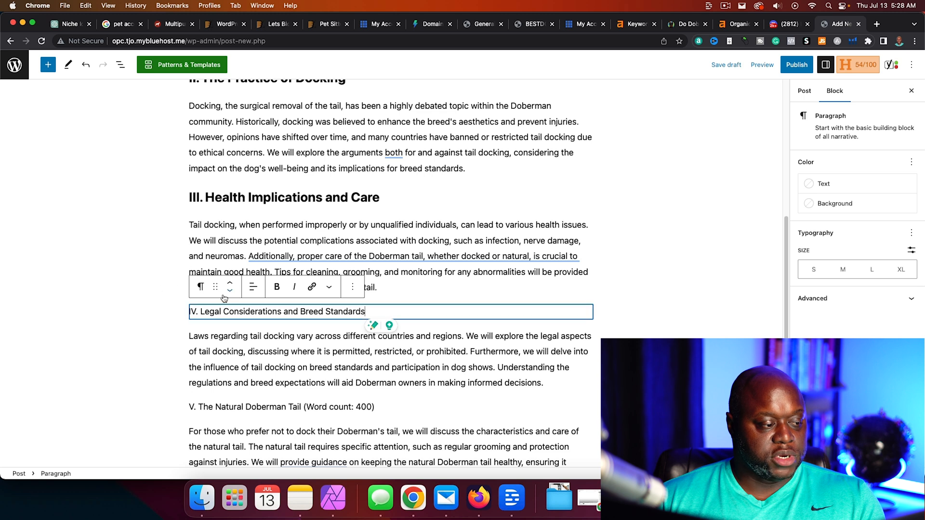
{"action": "left_click", "coordinate": [201, 287]}
{"action": "left_click", "coordinate": [240, 110]}
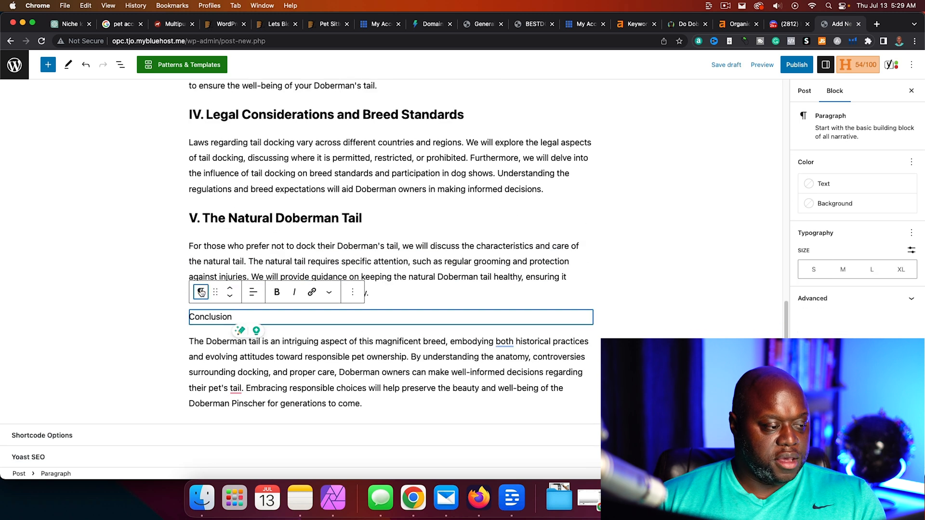
{"action": "left_click", "coordinate": [200, 292]}
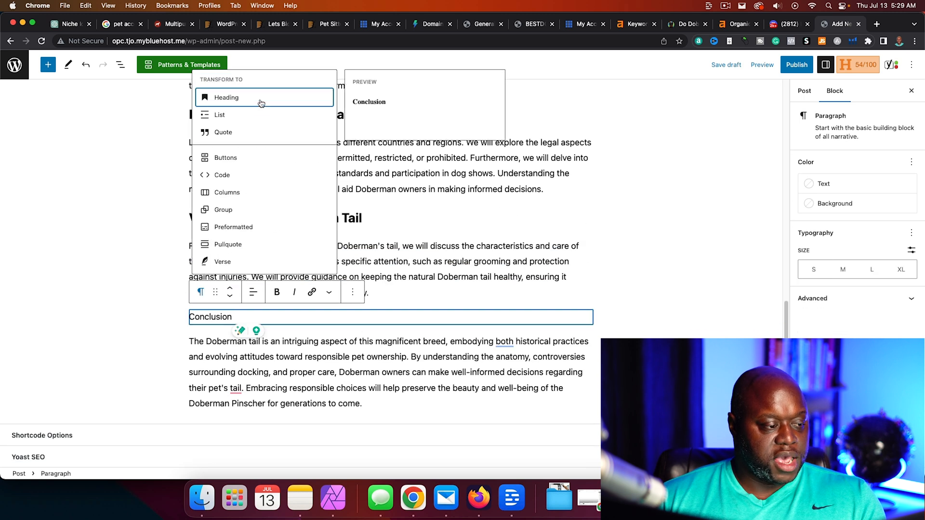
{"action": "left_click", "coordinate": [260, 99]}
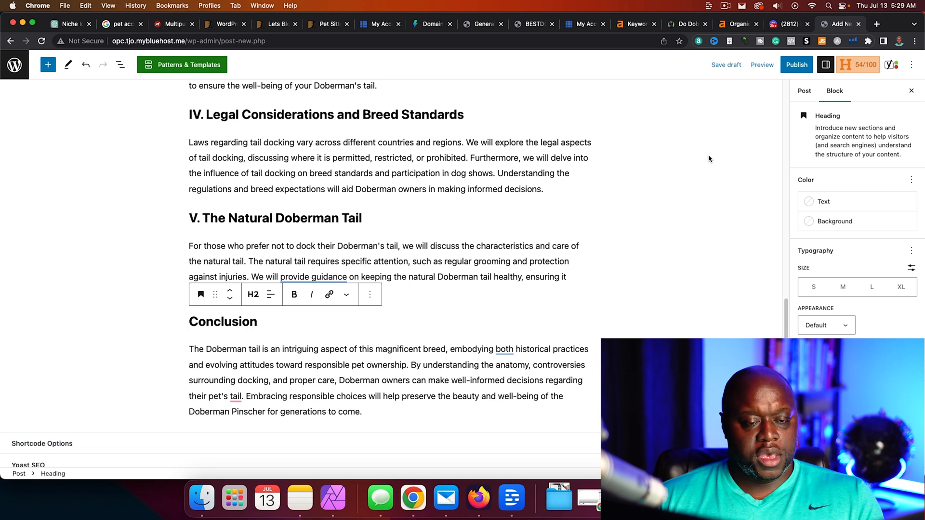
Switch to Discord and save the Midjourney Doberman image grid in a new Downloads folder named Doberman
{"action": "left_click", "coordinate": [788, 25]}
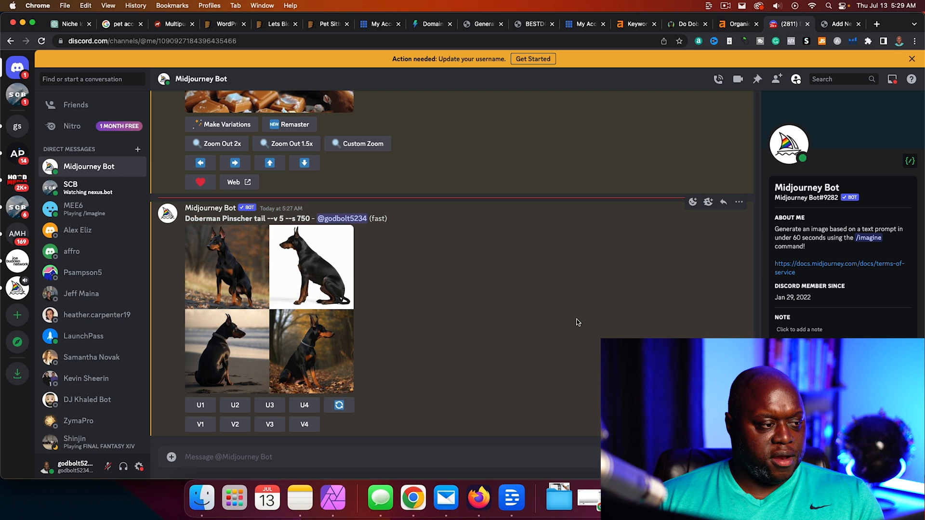
{"action": "left_click", "coordinate": [286, 311]}
{"action": "right_click", "coordinate": [466, 266]}
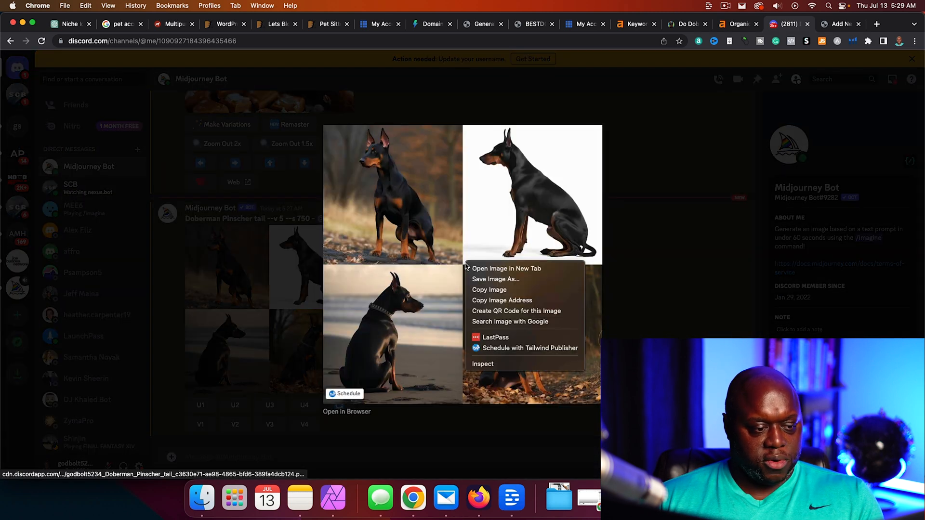
{"action": "left_click", "coordinate": [496, 278]}
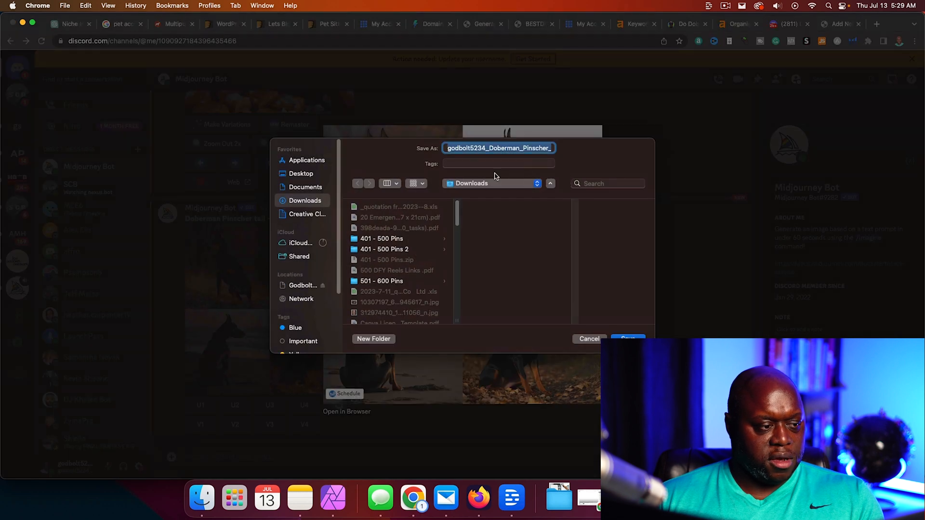
{"action": "left_click", "coordinate": [374, 339]}
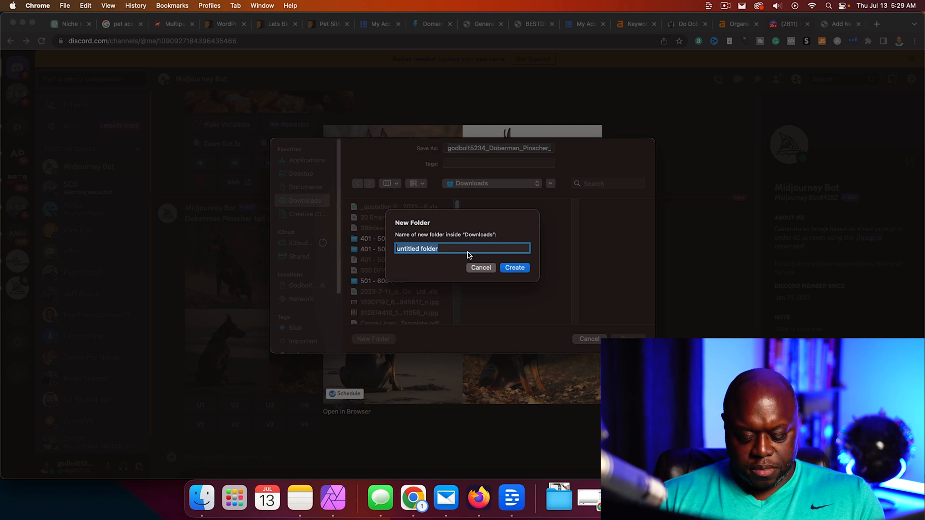
{"action": "type", "text": "Doberman"}
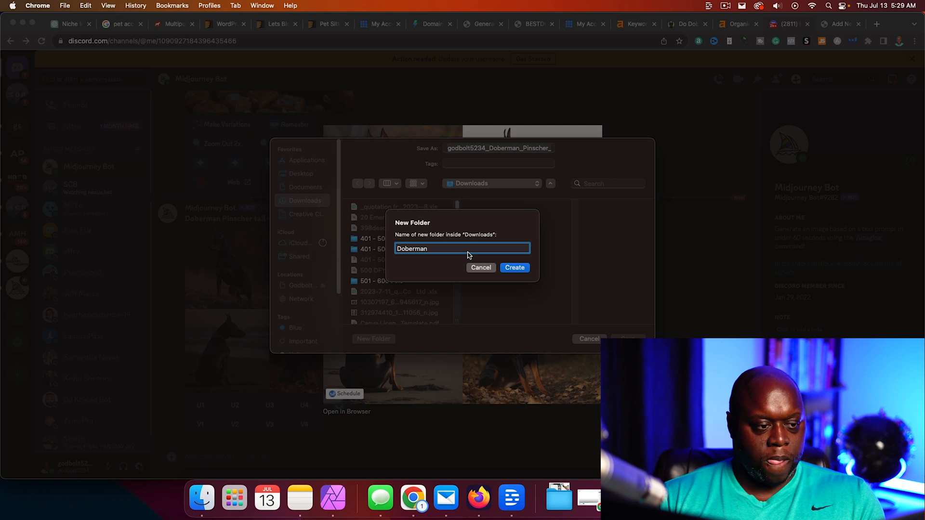
{"action": "key", "text": "Return"}
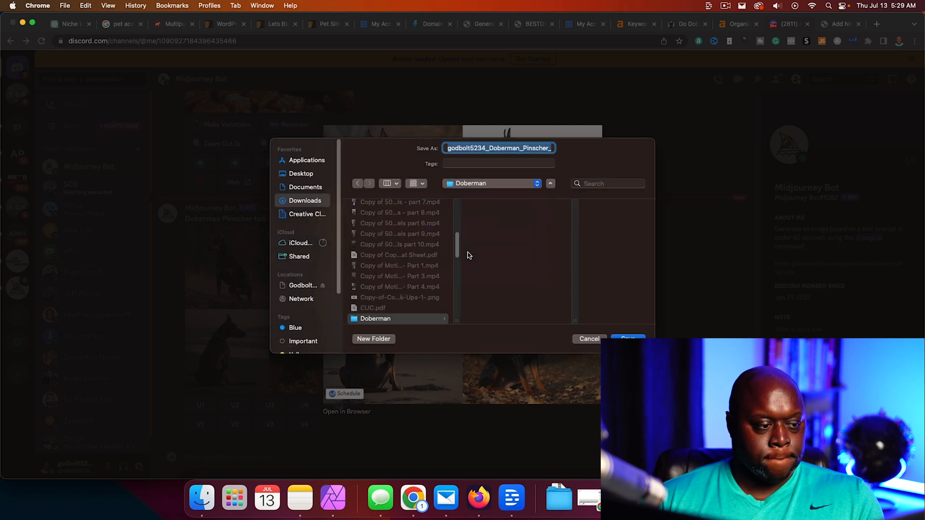
{"action": "key", "text": "Return"}
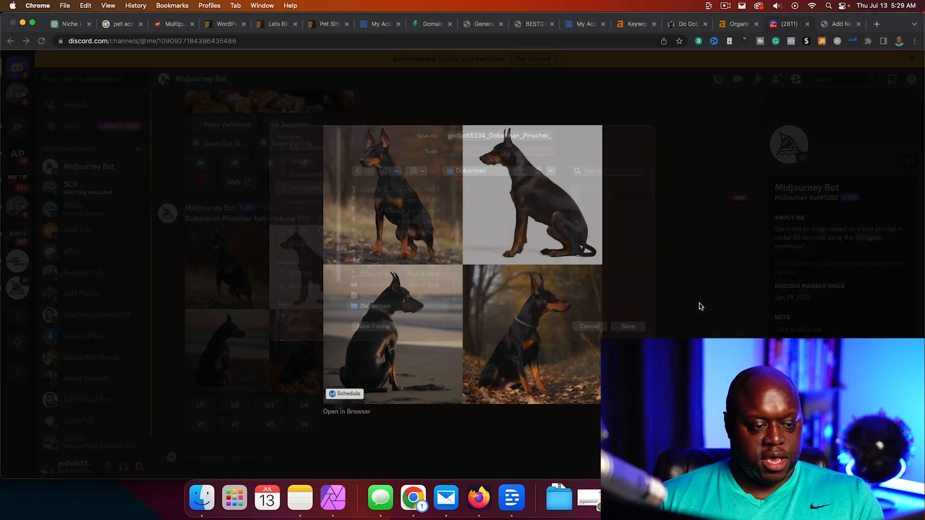
{"action": "left_click", "coordinate": [698, 305]}
Upscale all four Doberman images from the Midjourney grid
{"action": "left_click", "coordinate": [201, 378]}
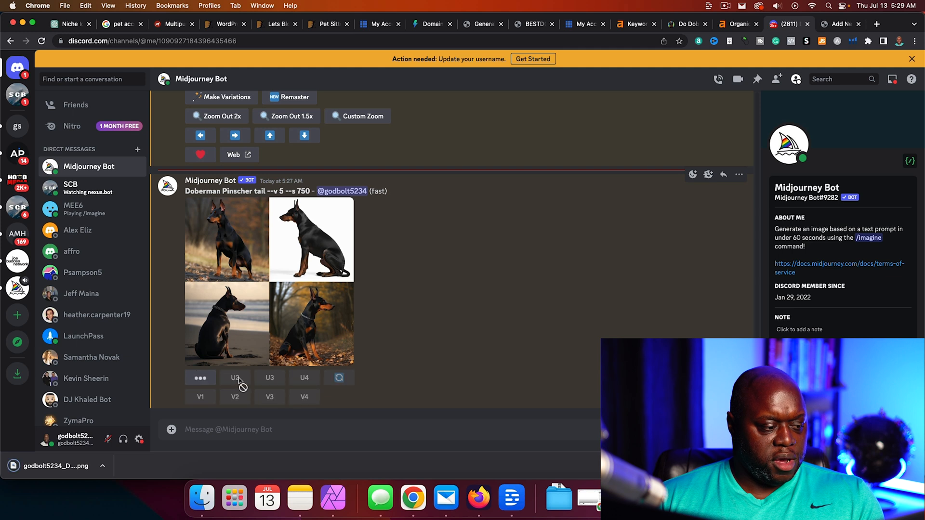
{"action": "left_click", "coordinate": [235, 335]}
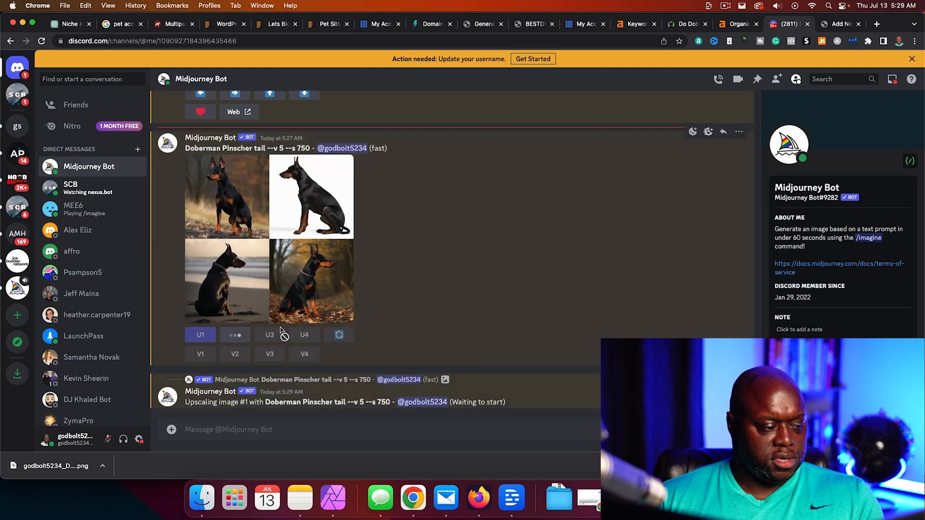
{"action": "scroll", "coordinate": [345, 337], "scroll_direction": "up", "scroll_amount": 10}
{"action": "scroll", "coordinate": [345, 338], "scroll_direction": "down", "scroll_amount": 10}
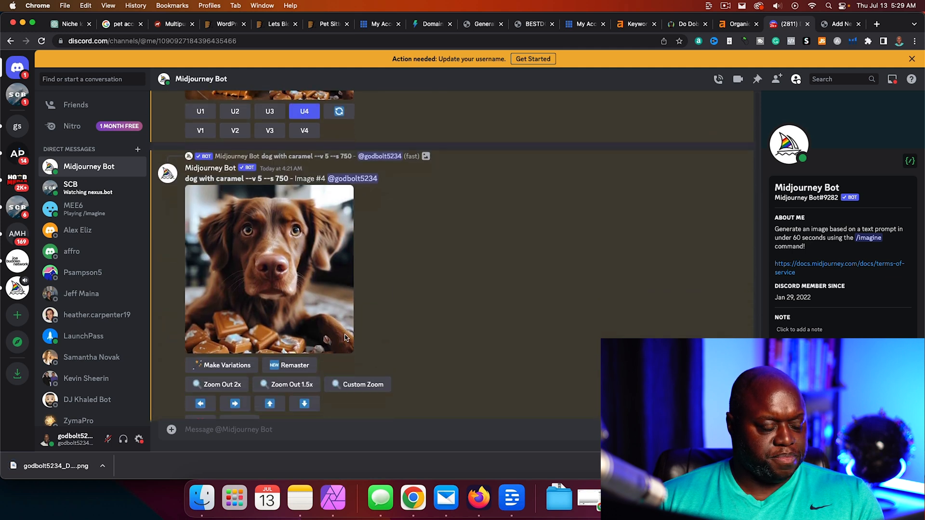
Save the upscaled Doberman images as separate files in the Doberman folder
{"action": "left_click", "coordinate": [285, 249]}
{"action": "right_click", "coordinate": [522, 268]}
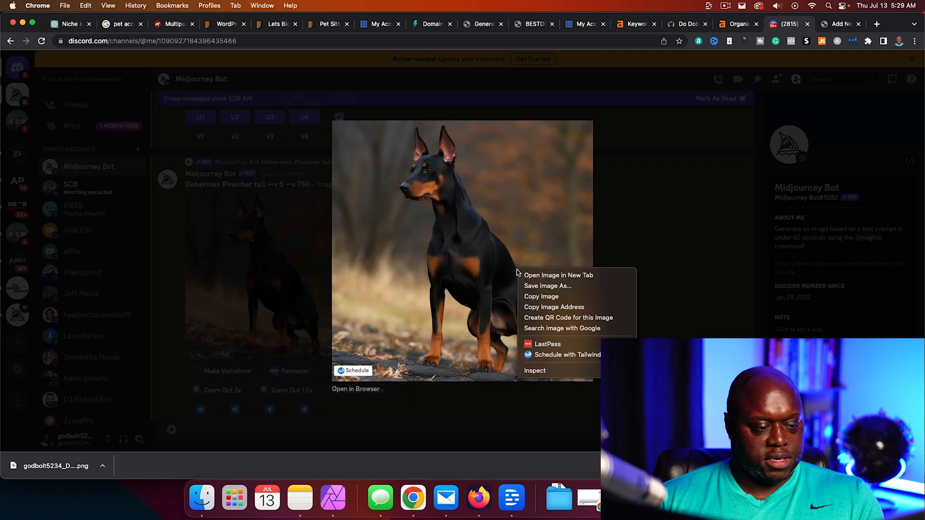
{"action": "left_click", "coordinate": [537, 289]}
{"action": "key", "text": "Return"}
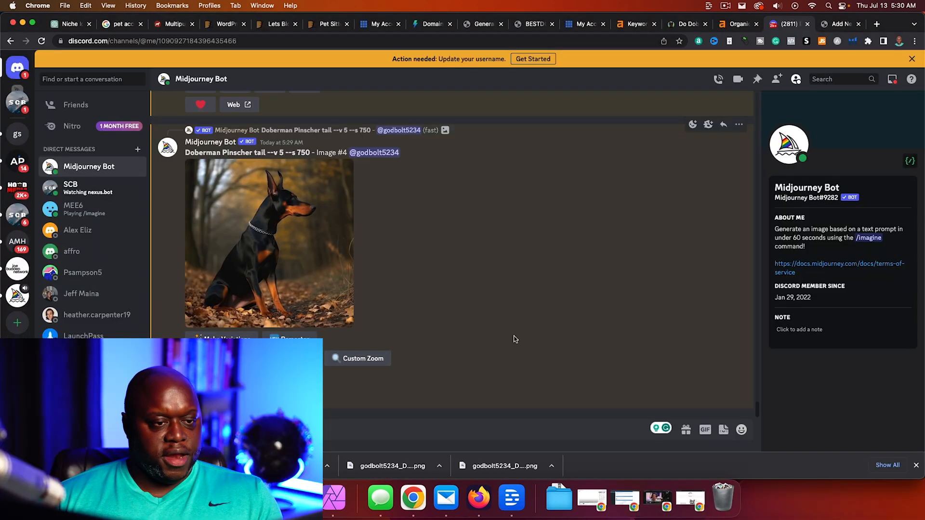
Switch back to the WordPress post and begin a featured image upload, browsing to the Downloads folder
{"action": "left_click", "coordinate": [840, 25]}
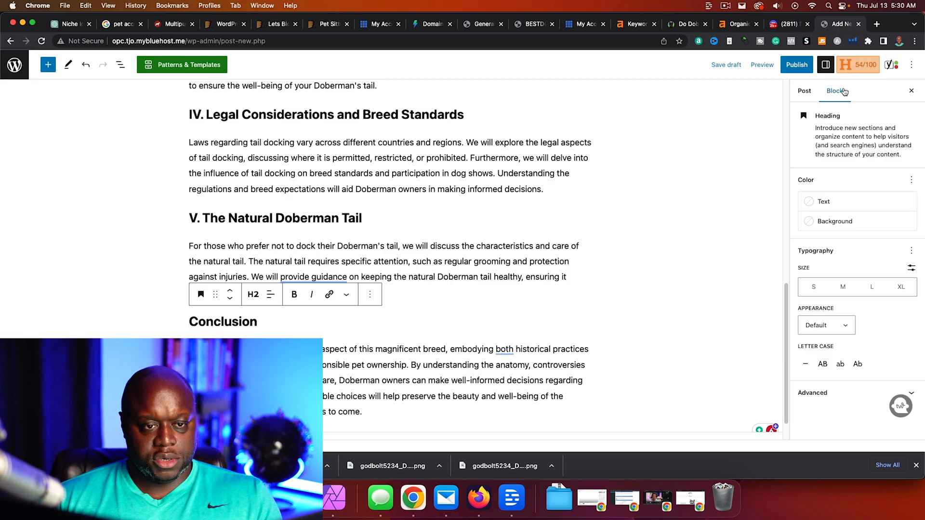
{"action": "left_click", "coordinate": [799, 92]}
{"action": "scroll", "coordinate": [838, 289], "scroll_direction": "down", "scroll_amount": 1}
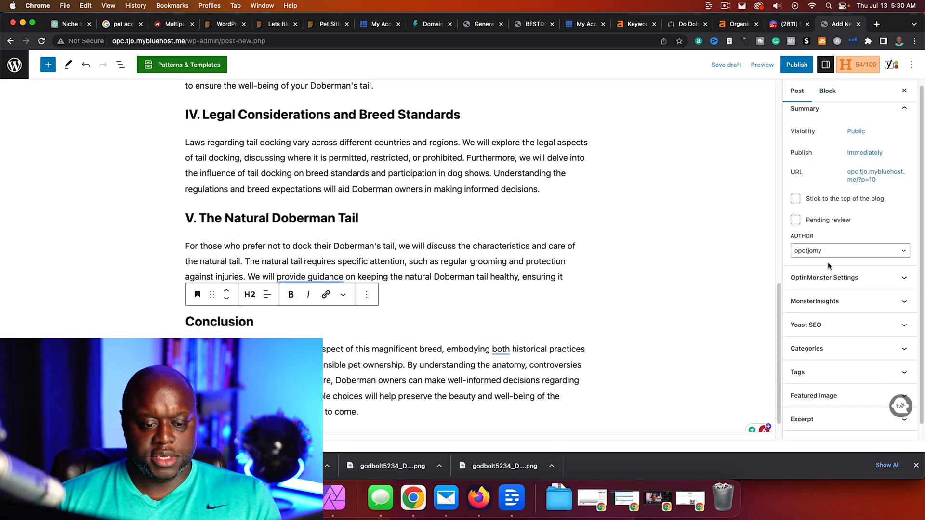
{"action": "left_click", "coordinate": [855, 381]}
{"action": "left_click", "coordinate": [429, 250]}
{"action": "scroll", "coordinate": [256, 193], "scroll_direction": "up", "scroll_amount": 5}
{"action": "left_click", "coordinate": [179, 126]}
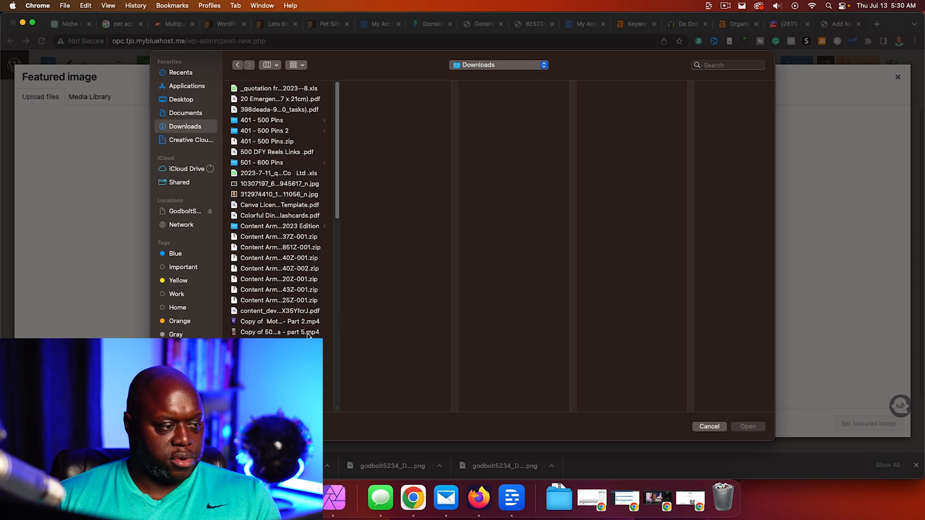
Upload the four-image Doberman grid from the Doberman folder and set it as the post's featured image
{"action": "scroll", "coordinate": [279, 335], "scroll_direction": "down", "scroll_amount": 10}
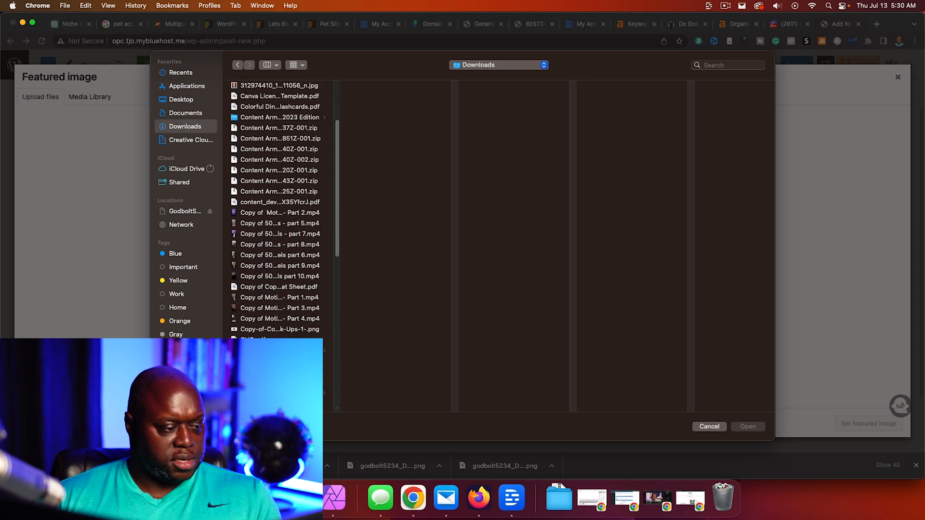
{"action": "left_click", "coordinate": [264, 228]}
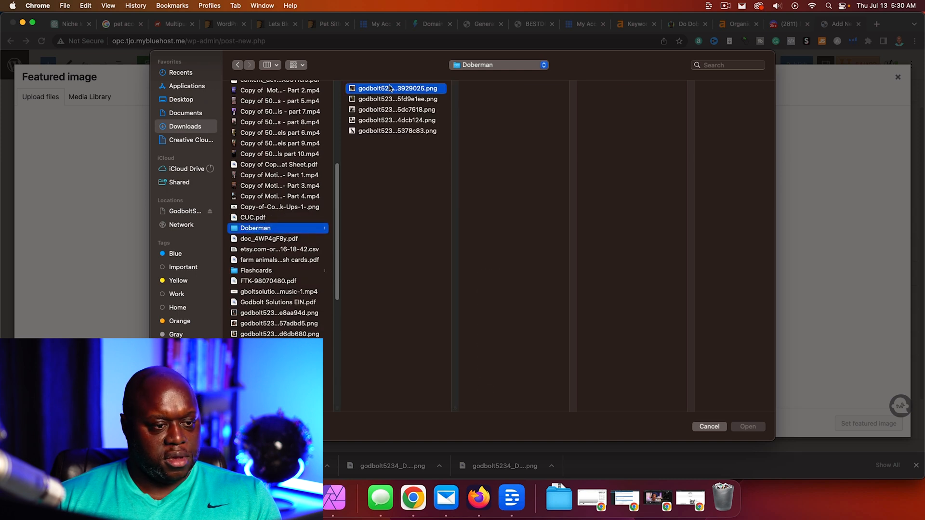
{"action": "left_click", "coordinate": [391, 88]}
{"action": "key", "text": "Down"}
{"action": "key", "text": "Down"}
{"action": "key", "text": "Down"}
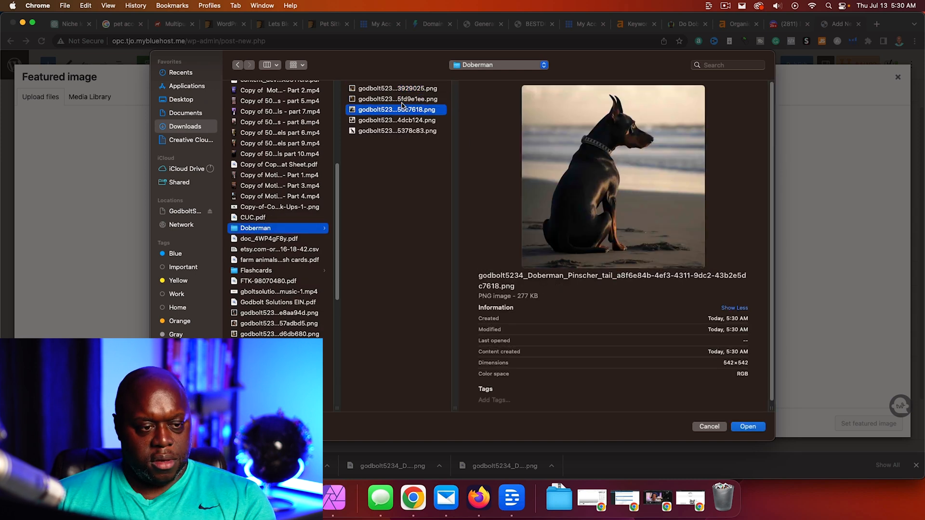
{"action": "left_click", "coordinate": [748, 427]}
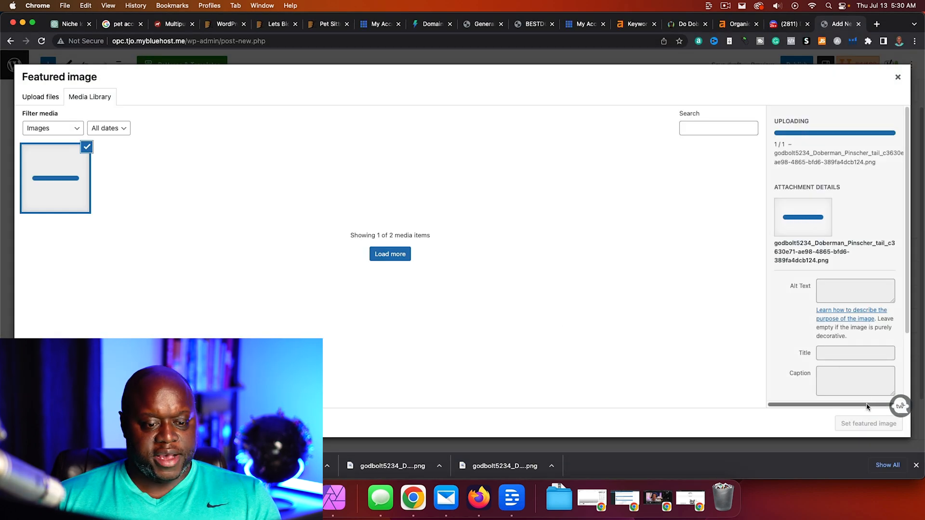
{"action": "left_click", "coordinate": [869, 424]}
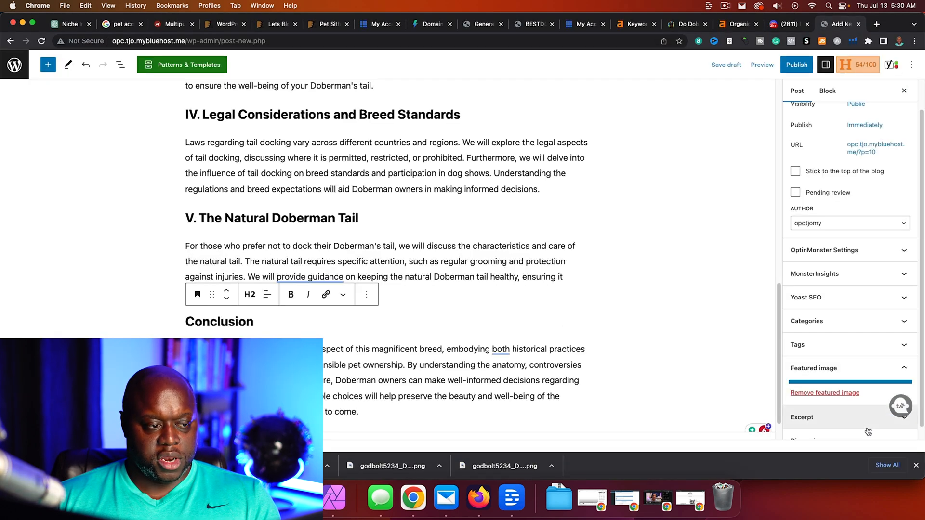
Insert the standing Doberman image from the Doberman folder directly below the "I. Anatomy of the Doberman Tail" heading
{"action": "scroll", "coordinate": [440, 302], "scroll_direction": "up", "scroll_amount": 15}
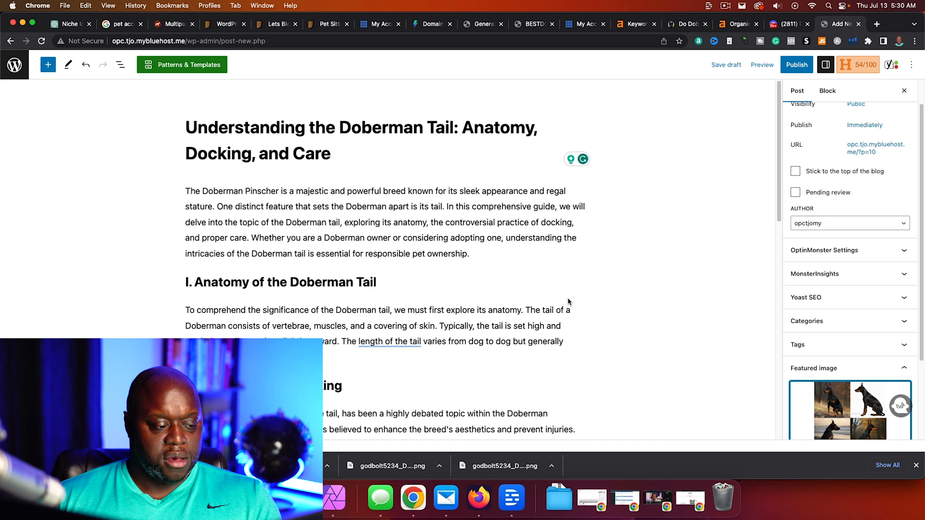
{"action": "left_click", "coordinate": [203, 498]}
{"action": "left_click_drag", "start_coordinate": [106, 56], "coordinate": [573, 100]}
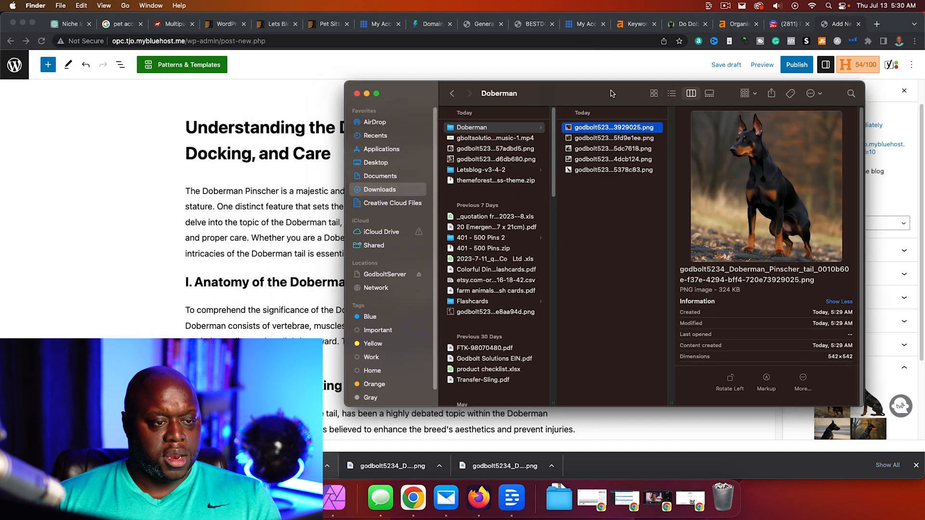
{"action": "left_click_drag", "start_coordinate": [592, 96], "coordinate": [661, 97]}
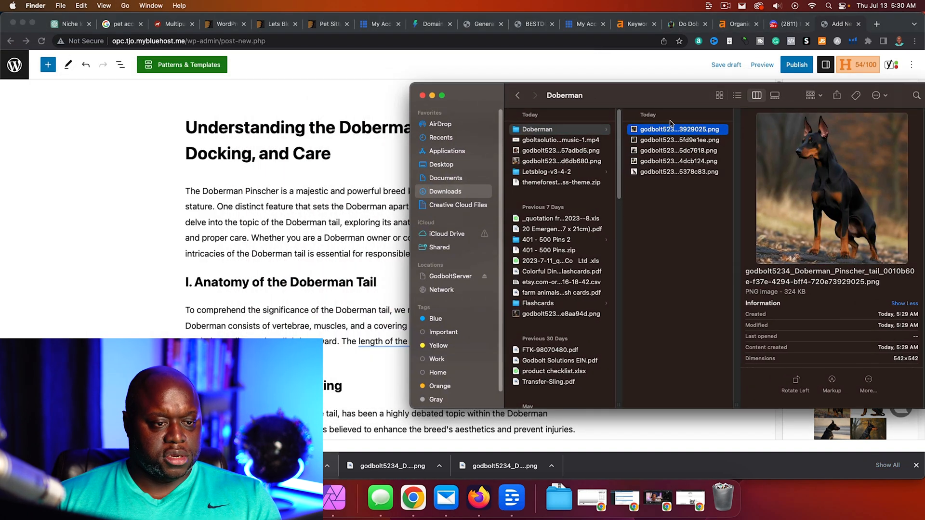
{"action": "left_click_drag", "start_coordinate": [670, 129], "coordinate": [273, 299]}
Insert the image of the Doberman sitting in autumn leaves directly below the "II. The Practice of Docking" heading
{"action": "scroll", "coordinate": [702, 257], "scroll_direction": "down", "scroll_amount": 5}
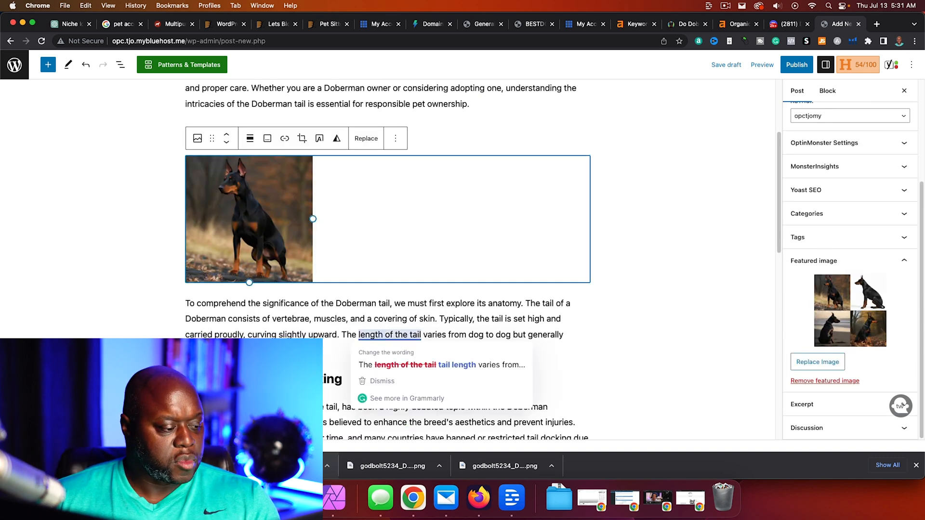
{"action": "left_click", "coordinate": [204, 498]}
{"action": "left_click_drag", "start_coordinate": [677, 140], "coordinate": [319, 270]}
{"action": "left_click", "coordinate": [632, 212]}
Resize the images in sections I and II to 50%
{"action": "scroll", "coordinate": [337, 217], "scroll_direction": "up", "scroll_amount": 10}
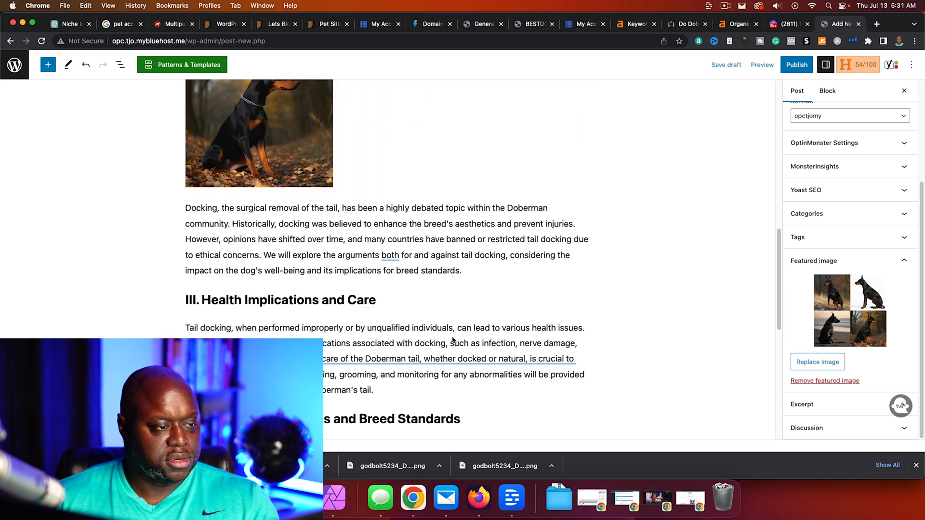
{"action": "left_click", "coordinate": [248, 188]}
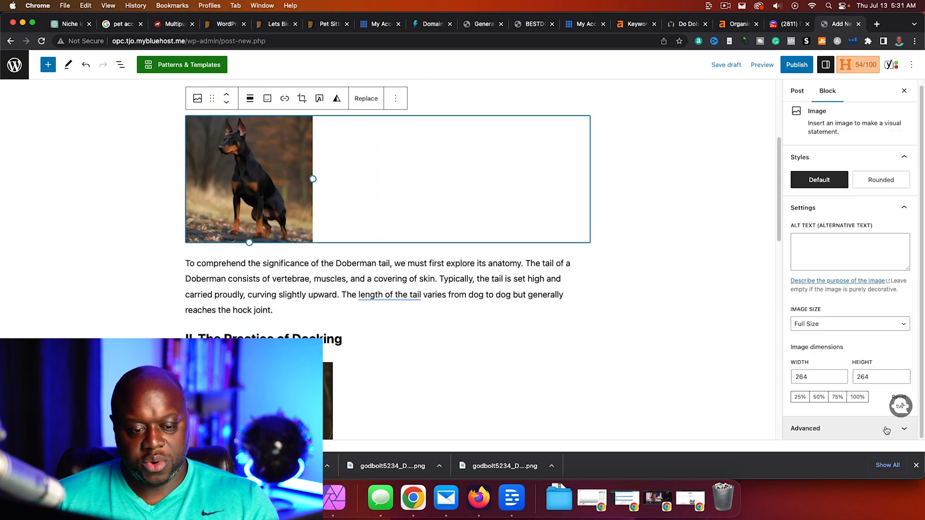
{"action": "left_click", "coordinate": [818, 397]}
{"action": "scroll", "coordinate": [498, 368], "scroll_direction": "down", "scroll_amount": 3}
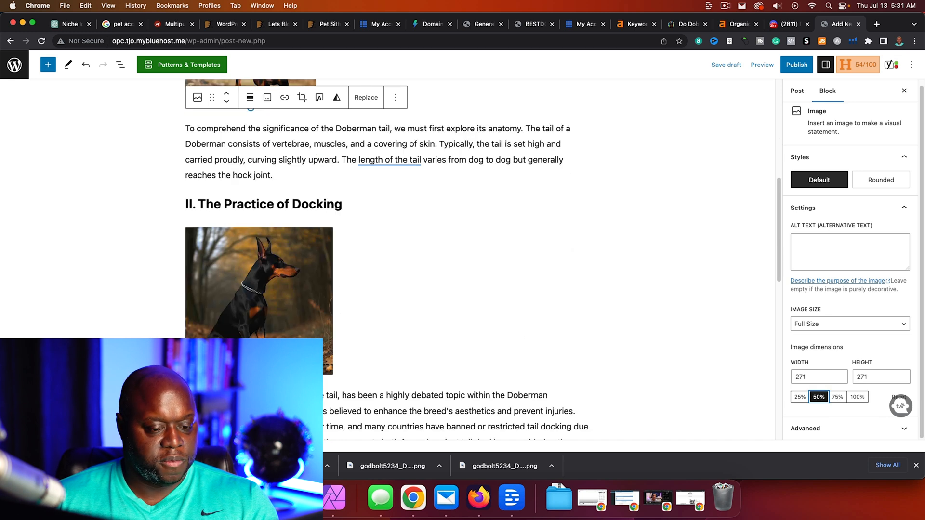
{"action": "left_click", "coordinate": [299, 286]}
{"action": "left_click", "coordinate": [818, 398]}
Insert the white-background Doberman image below the "IV. Legal Considerations and Breed Standards" heading and size it to 50%
{"action": "scroll", "coordinate": [558, 376], "scroll_direction": "down", "scroll_amount": 10}
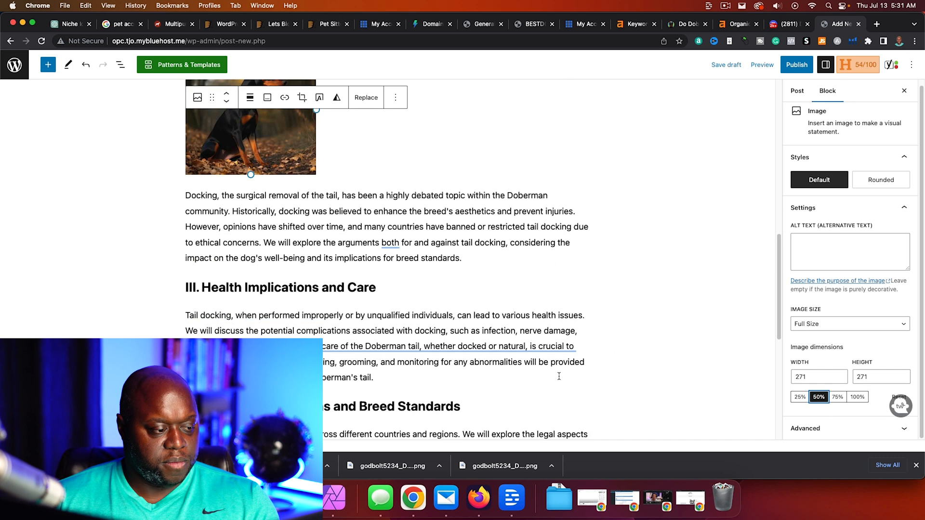
{"action": "left_click", "coordinate": [203, 498]}
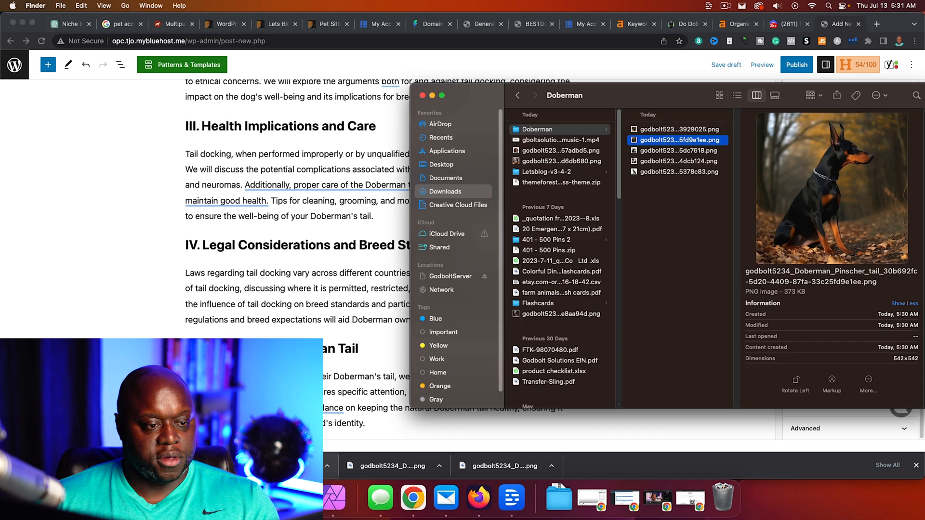
{"action": "left_click", "coordinate": [706, 172]}
{"action": "key", "text": "super+Tab"}
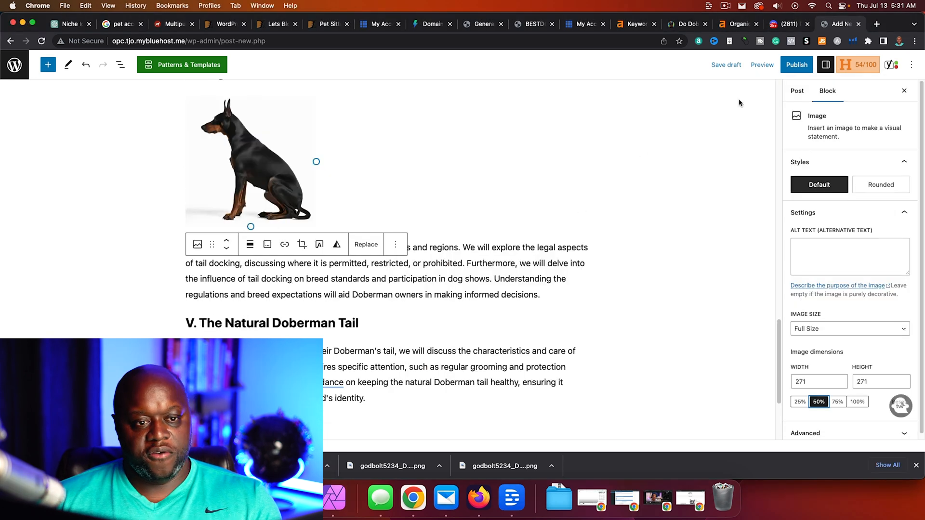
Preview the post in a new tab and check its featured image, headings and inserted pictures down to the Conclusion
{"action": "left_click", "coordinate": [761, 65]}
{"action": "left_click", "coordinate": [698, 149]}
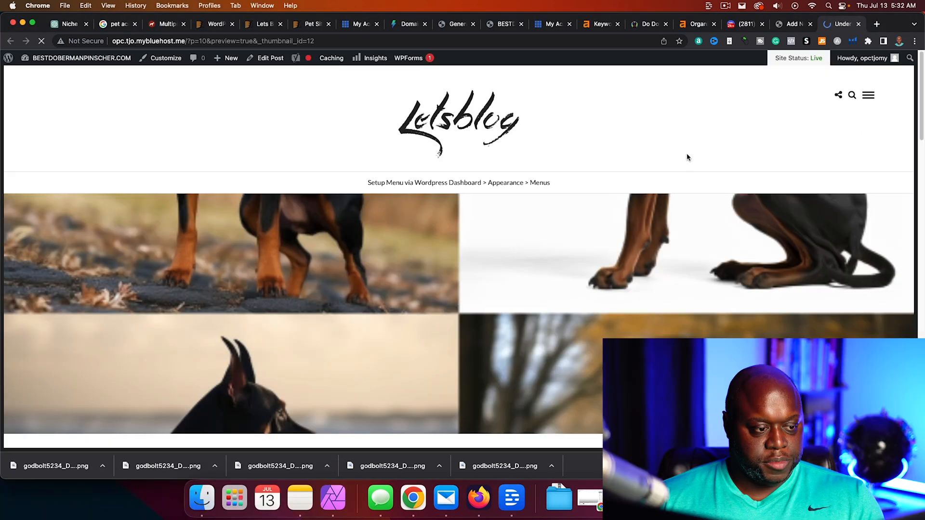
{"action": "scroll", "coordinate": [428, 345], "scroll_direction": "down", "scroll_amount": 15}
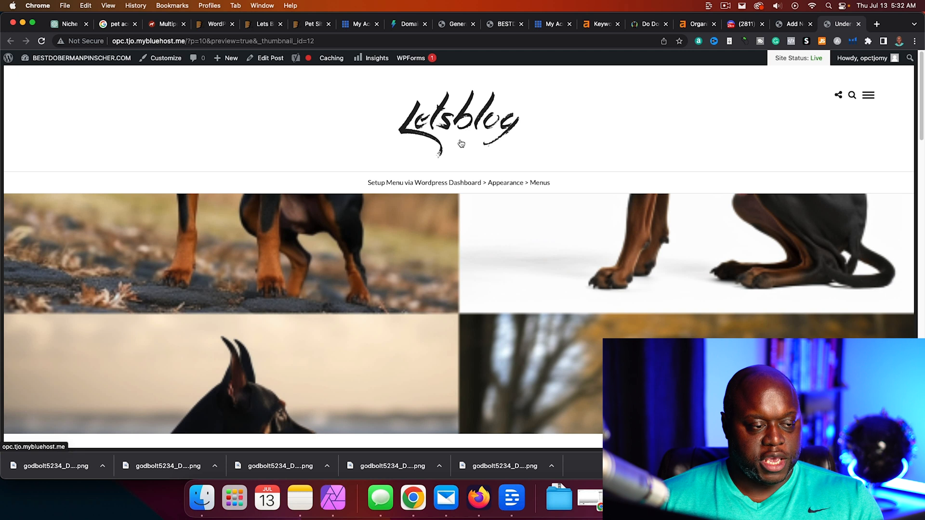
{"action": "scroll", "coordinate": [404, 320], "scroll_direction": "down", "scroll_amount": 6}
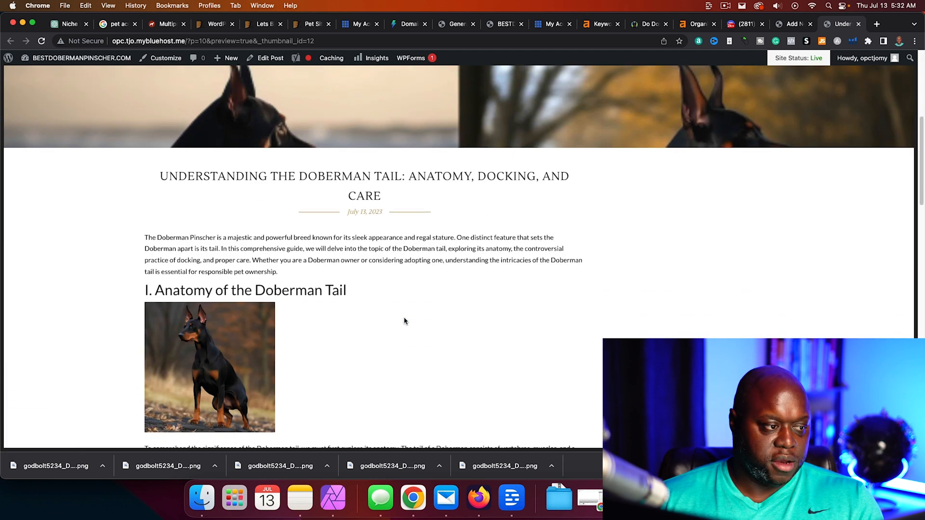
{"action": "scroll", "coordinate": [405, 321], "scroll_direction": "down", "scroll_amount": 15}
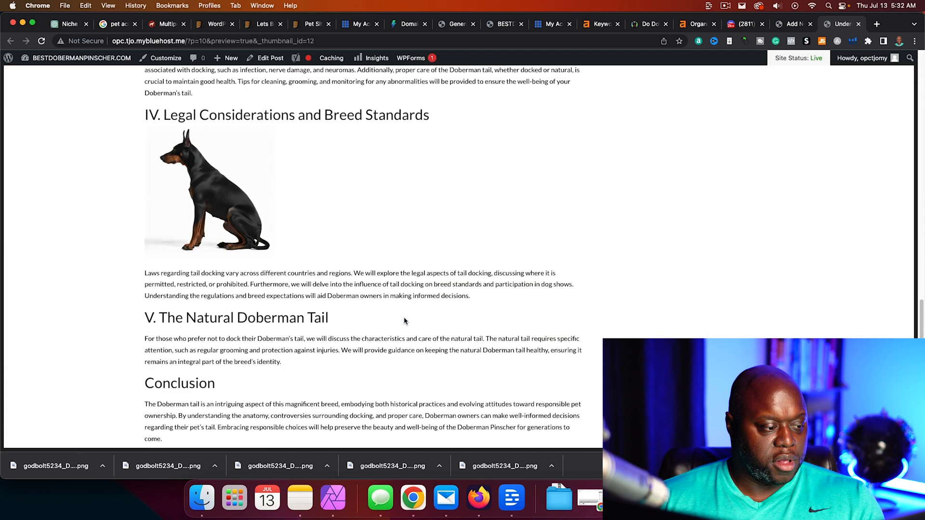
{"action": "scroll", "coordinate": [405, 321], "scroll_direction": "down", "scroll_amount": 5}
{"action": "scroll", "coordinate": [405, 321], "scroll_direction": "up", "scroll_amount": 20}
Return to the editor and publish the Doberman tail post
{"action": "left_click", "coordinate": [790, 26]}
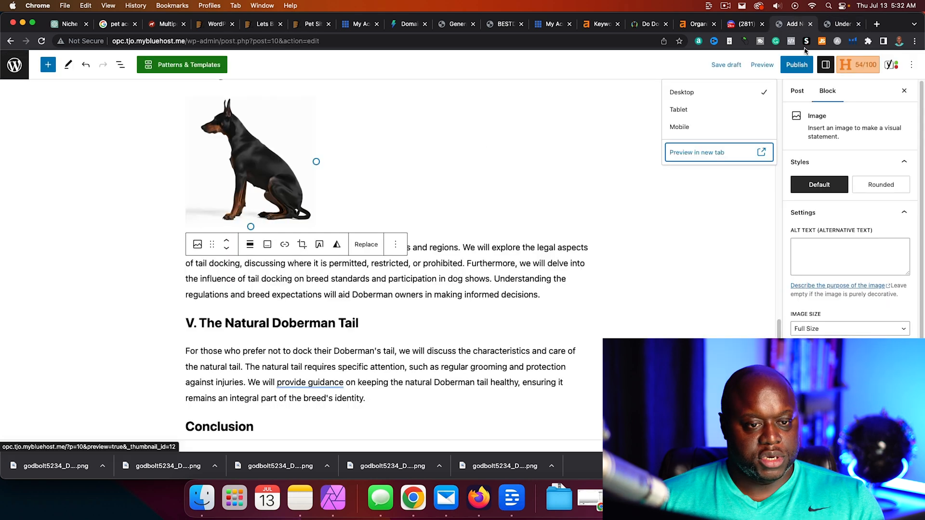
{"action": "left_click", "coordinate": [800, 70]}
{"action": "left_click", "coordinate": [801, 71]}
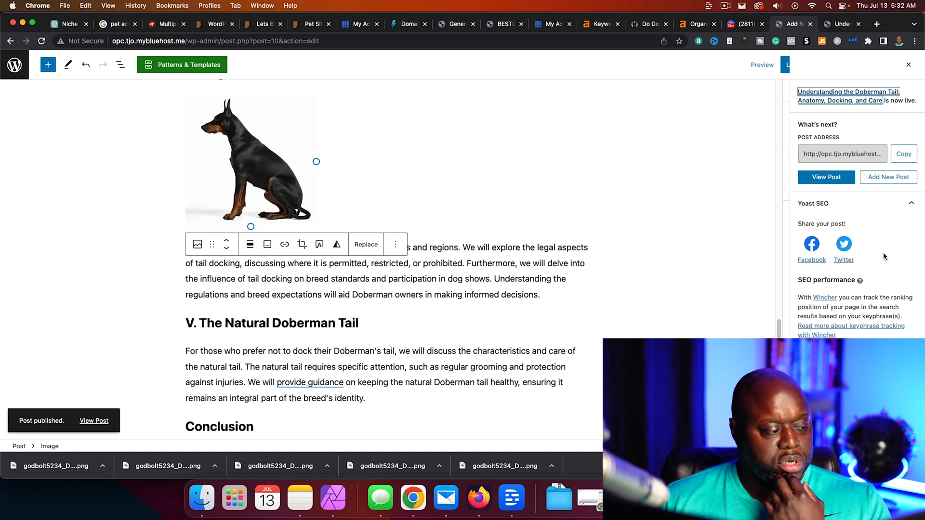
View the published post, then reload the blog's homepage and check how the post is listed there
{"action": "left_click", "coordinate": [93, 421]}
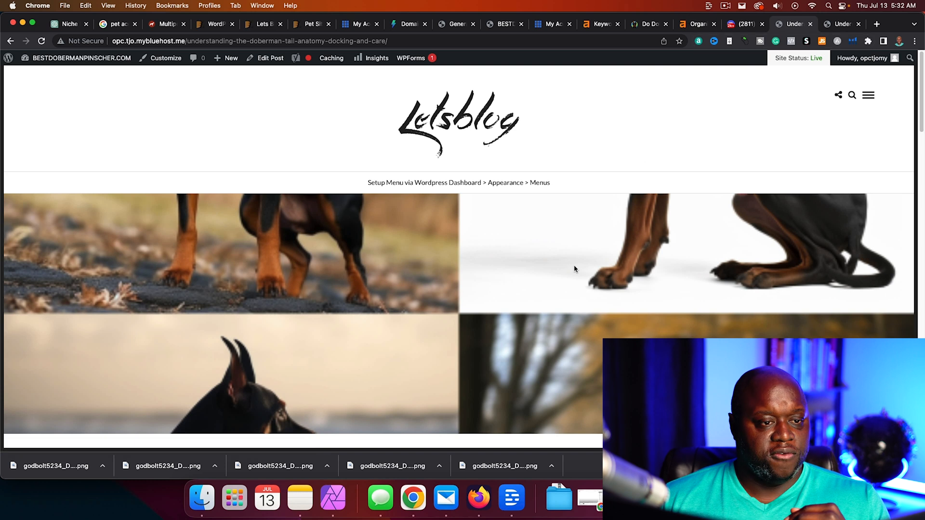
{"action": "left_click", "coordinate": [497, 25]}
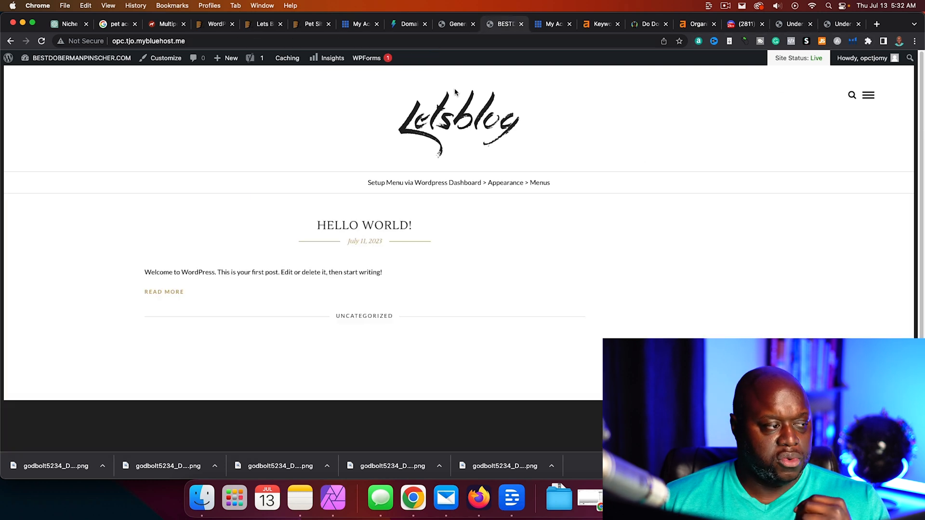
{"action": "left_click", "coordinate": [41, 41]}
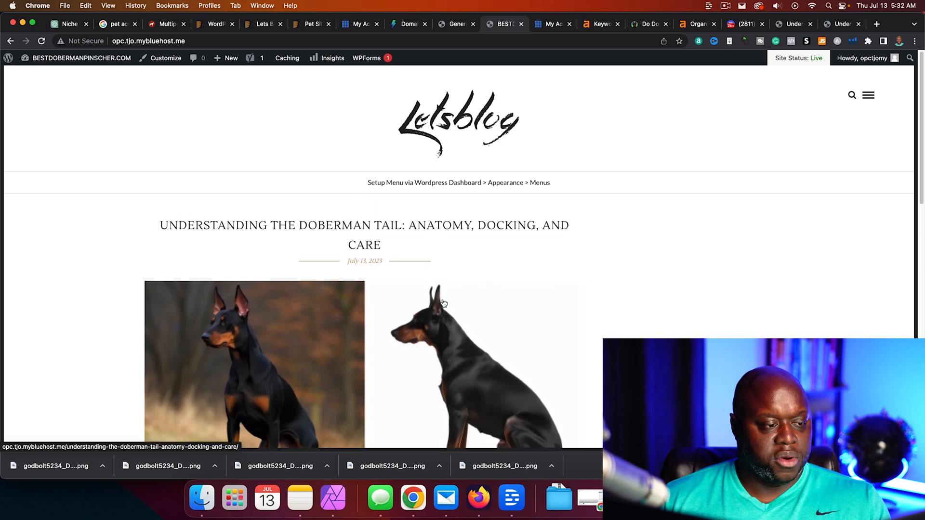
{"action": "scroll", "coordinate": [444, 304], "scroll_direction": "down", "scroll_amount": 5}
{"action": "scroll", "coordinate": [443, 303], "scroll_direction": "down", "scroll_amount": 8}
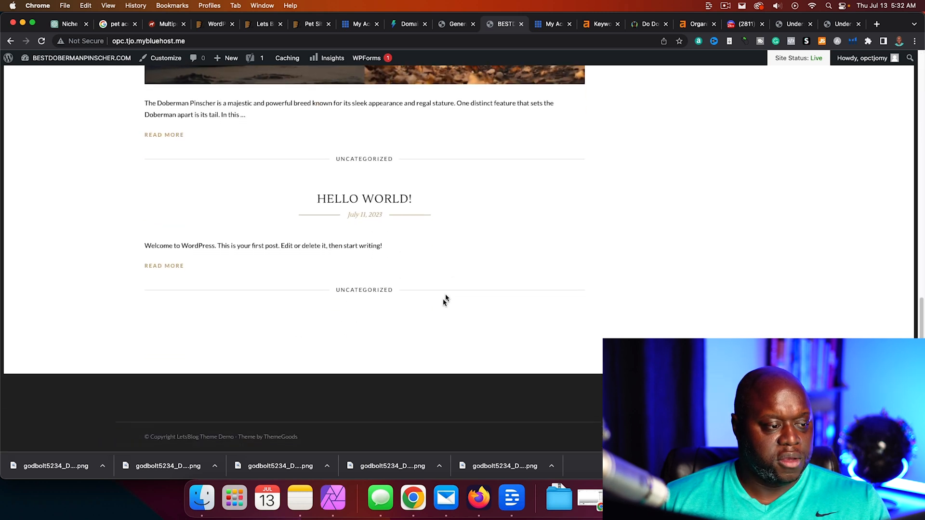